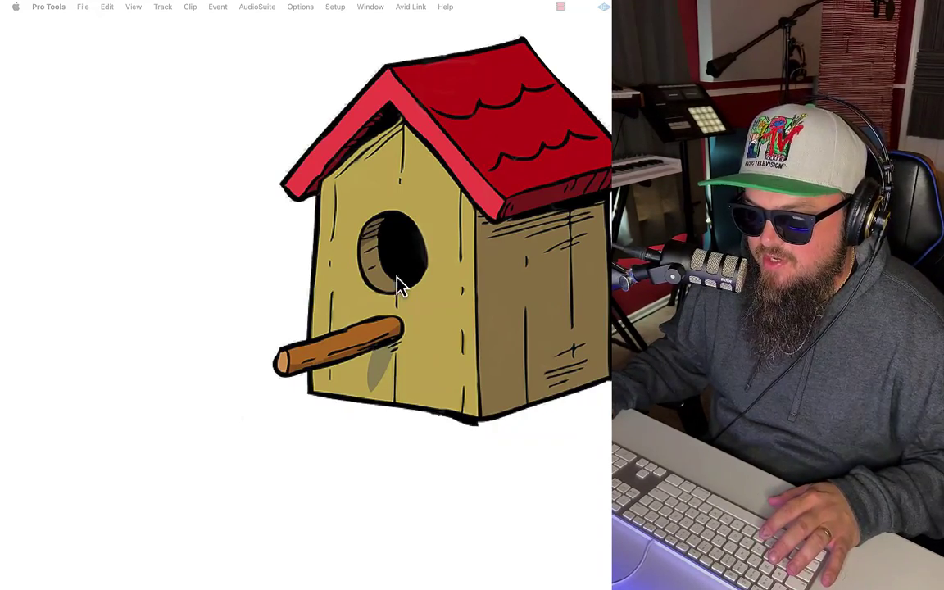
Step: Switch to FL Studio and start a new project from the Empty template
{"action": "mouse_move", "coordinate": [451, 587]}
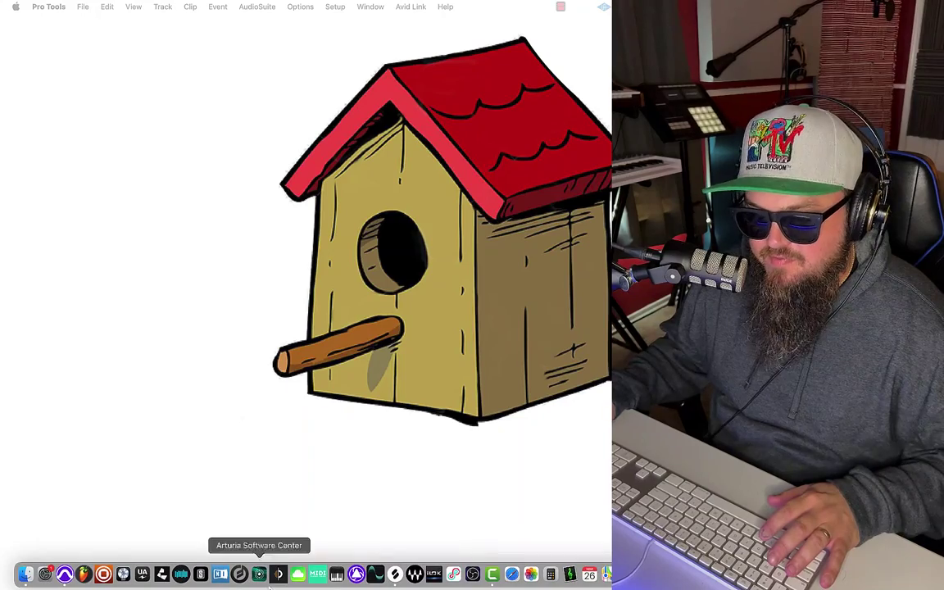
{"action": "left_click", "coordinate": [85, 575]}
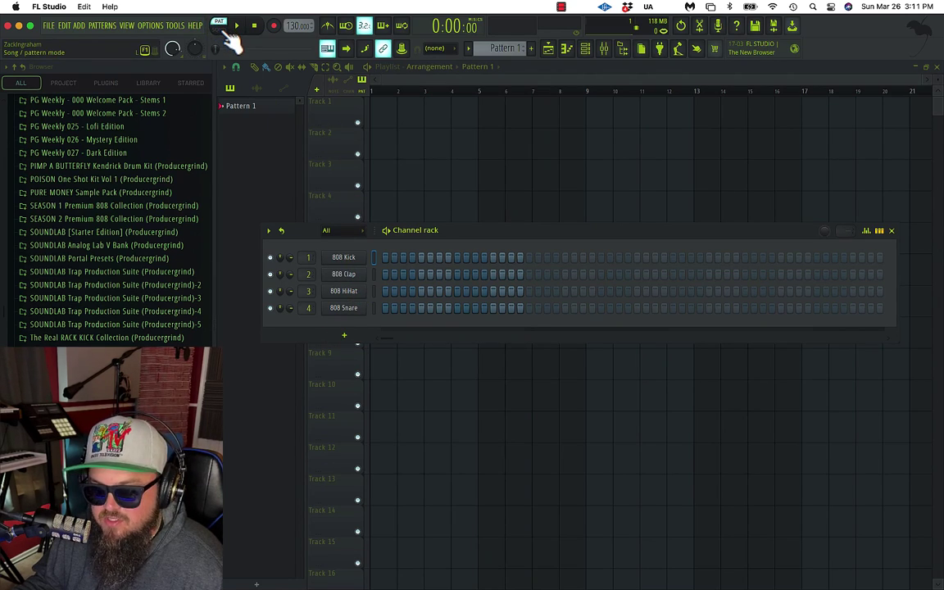
{"action": "left_click", "coordinate": [48, 24]}
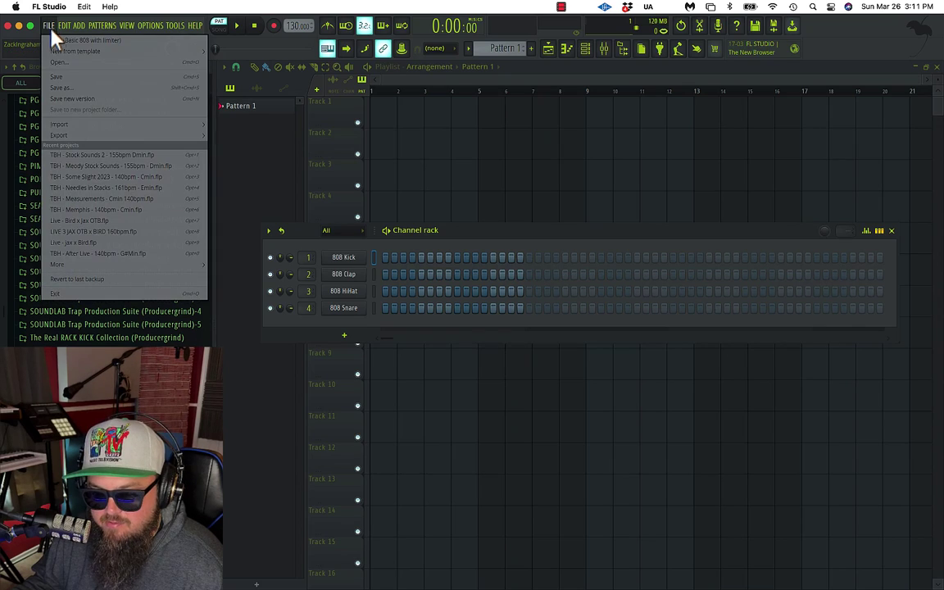
{"action": "mouse_move", "coordinate": [56, 51]}
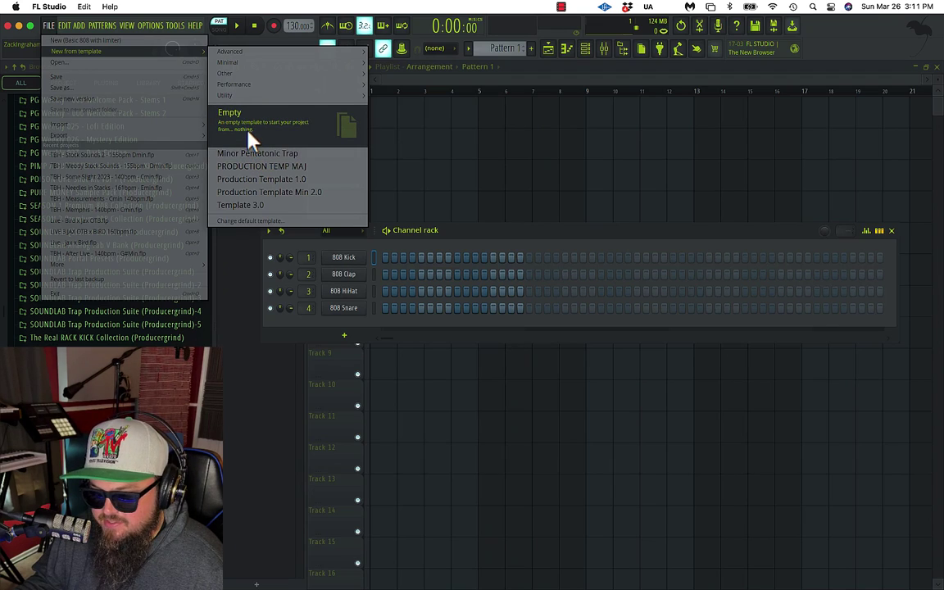
{"action": "left_click", "coordinate": [248, 133]}
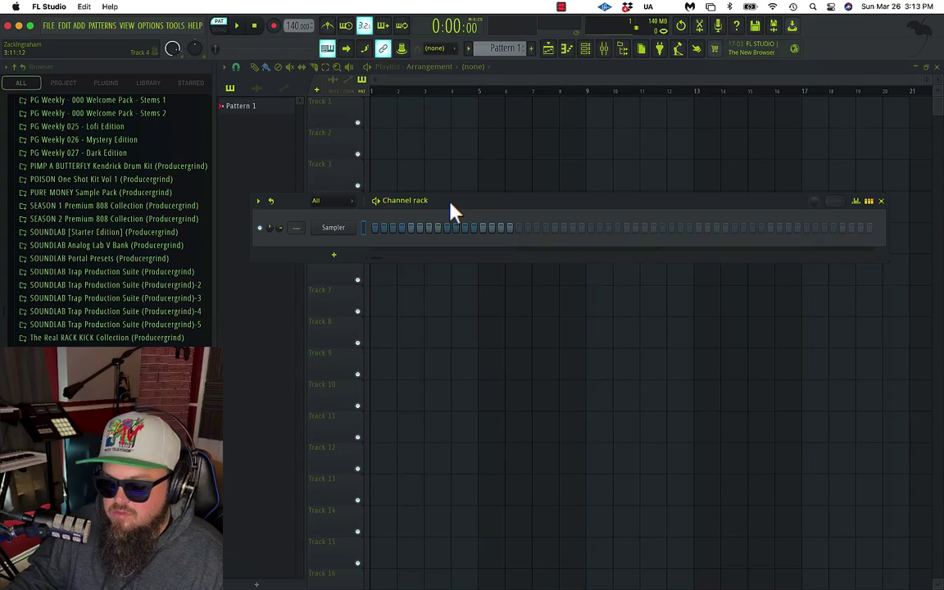
Step: Add an FL Keys instrument to the channel rack and close its plugin window
{"action": "left_click_drag", "start_coordinate": [450, 203], "coordinate": [467, 241]}
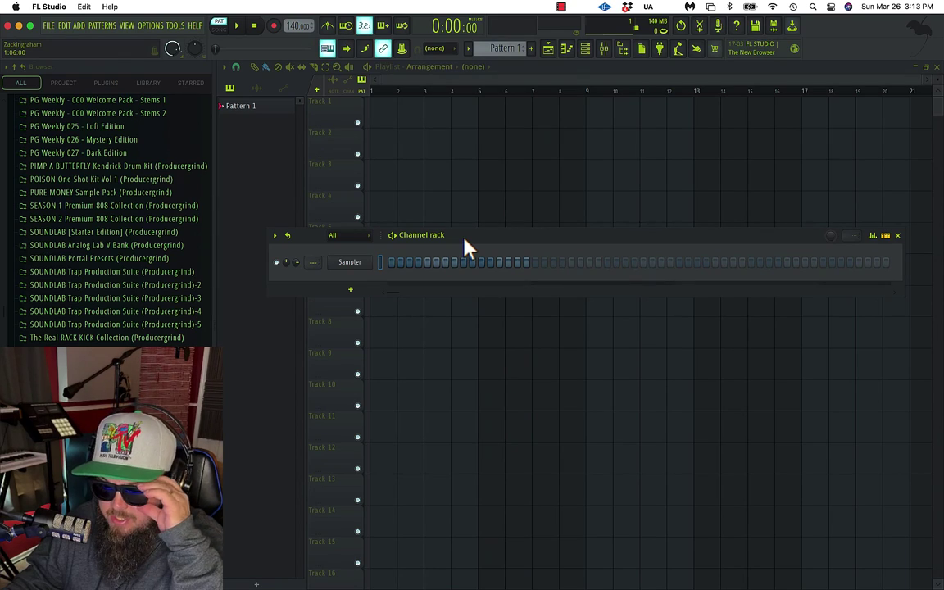
{"action": "left_click", "coordinate": [351, 291]}
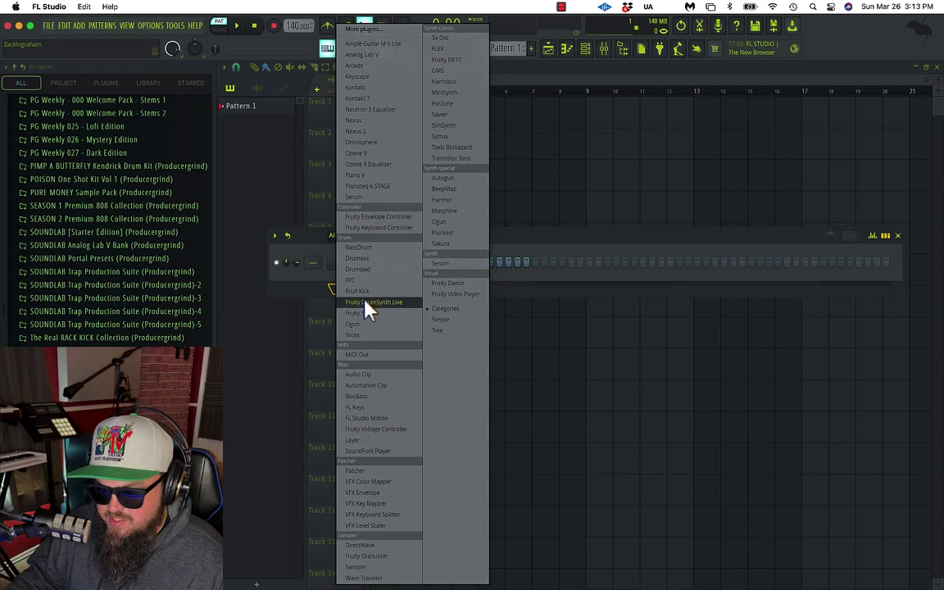
{"action": "left_click", "coordinate": [360, 407]}
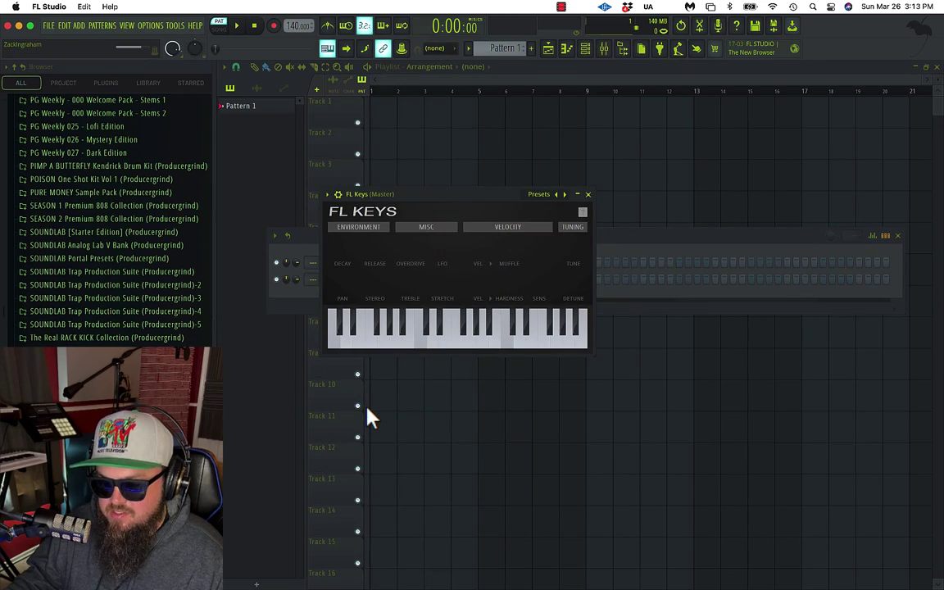
{"action": "left_click", "coordinate": [588, 195]}
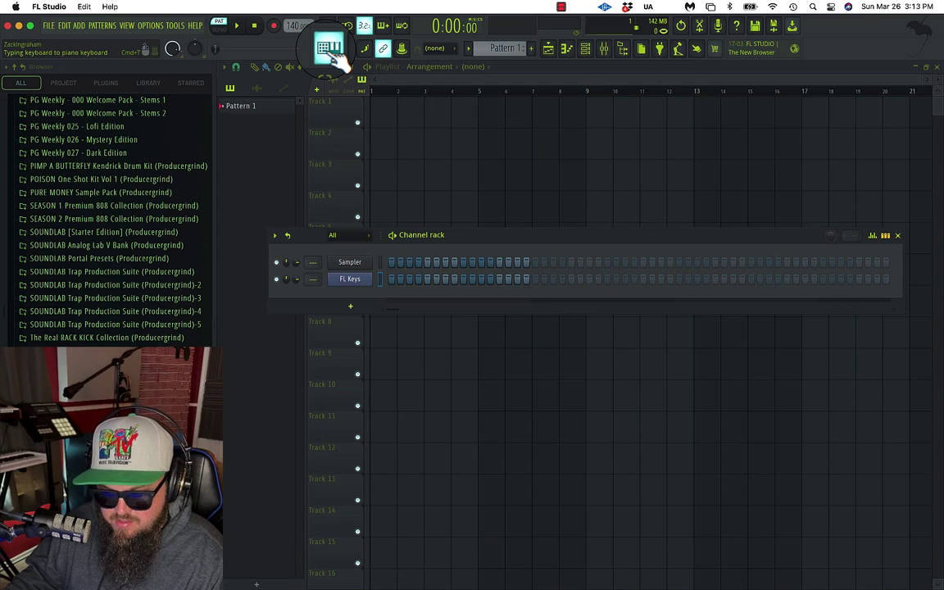
Step: Test a note with the typing keyboard and check its root note and scale layout options
{"action": "key", "text": "x"}
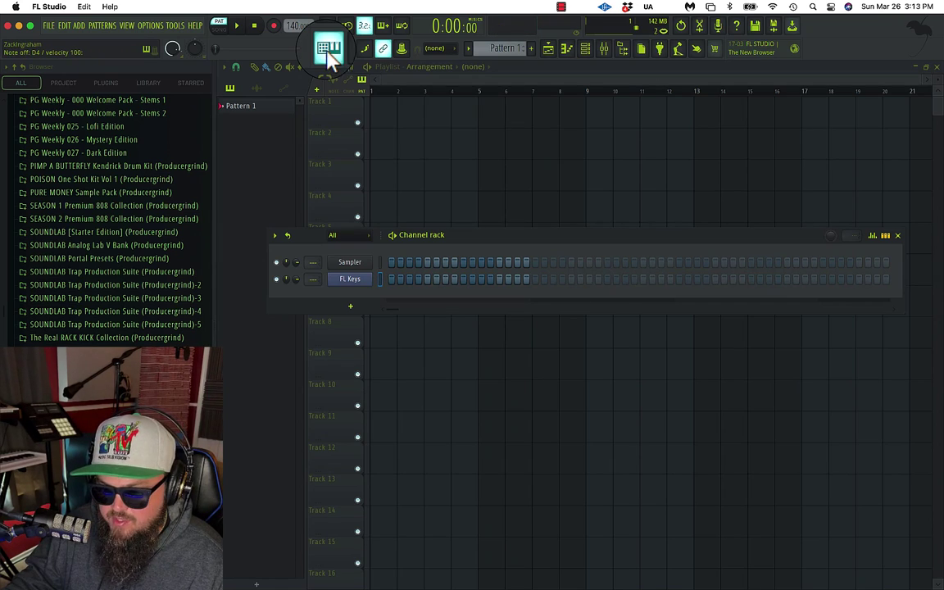
{"action": "right_click", "coordinate": [328, 49]}
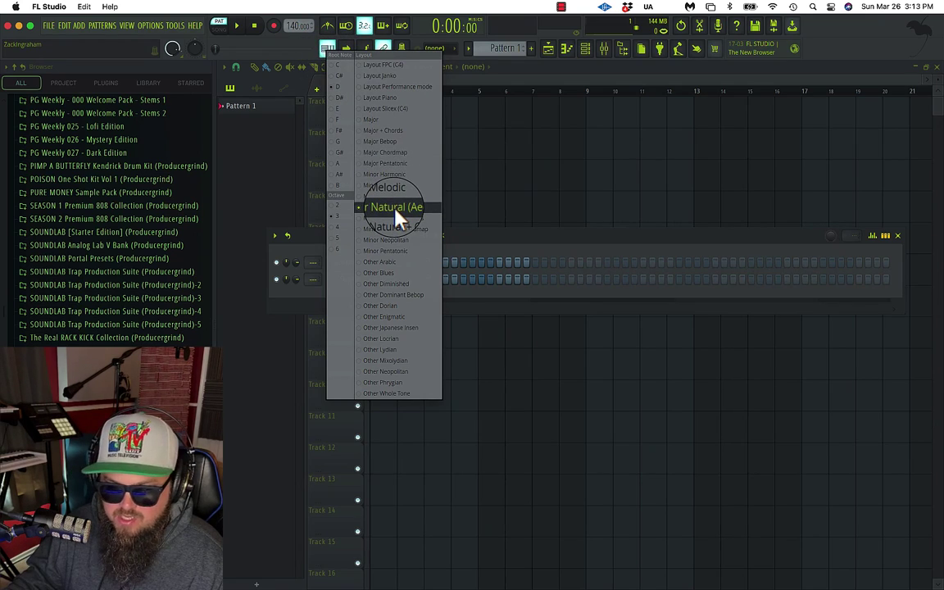
{"action": "left_click", "coordinate": [807, 49]}
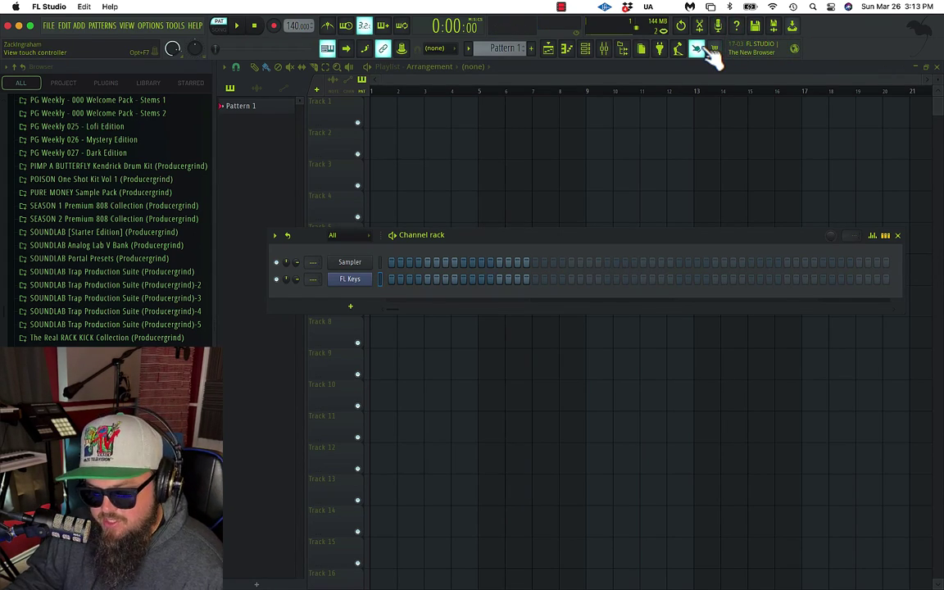
Step: Open the piano roll for the FL Keys channel and check its scale highlighting root note and scale
{"action": "right_click", "coordinate": [354, 283]}
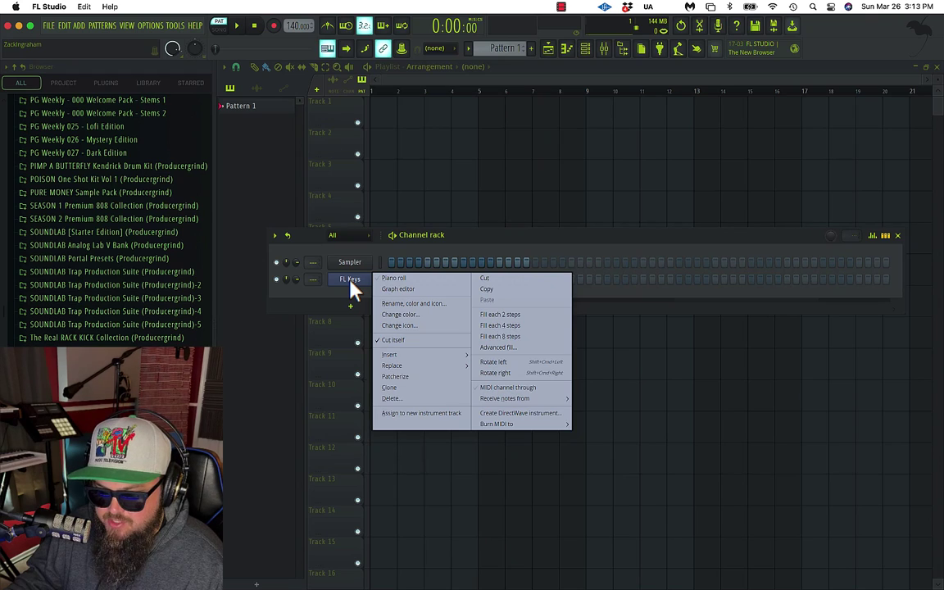
{"action": "left_click", "coordinate": [392, 279]}
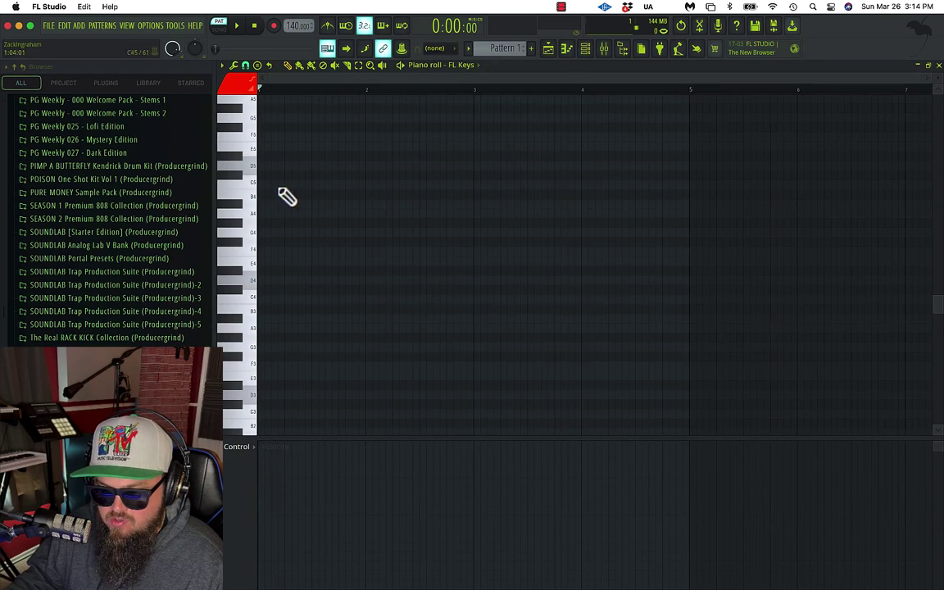
{"action": "left_click", "coordinate": [221, 66]}
{"action": "mouse_move", "coordinate": [237, 123]}
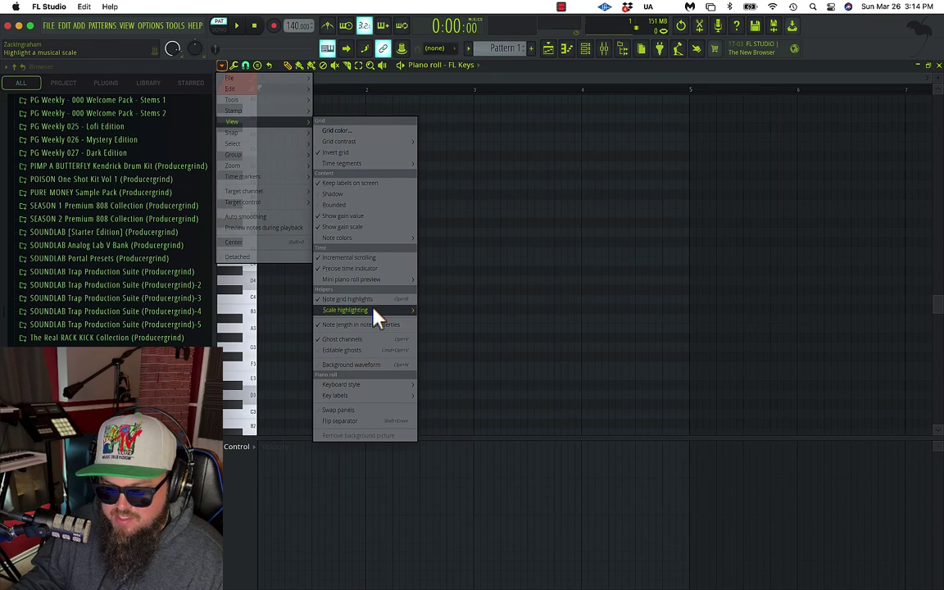
{"action": "mouse_move", "coordinate": [375, 318]}
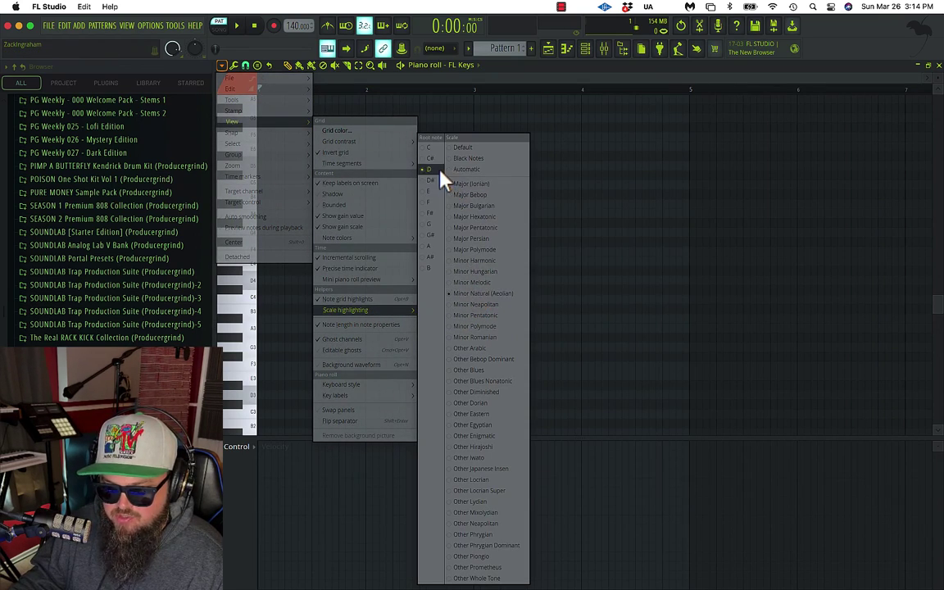
{"action": "left_click", "coordinate": [542, 112]}
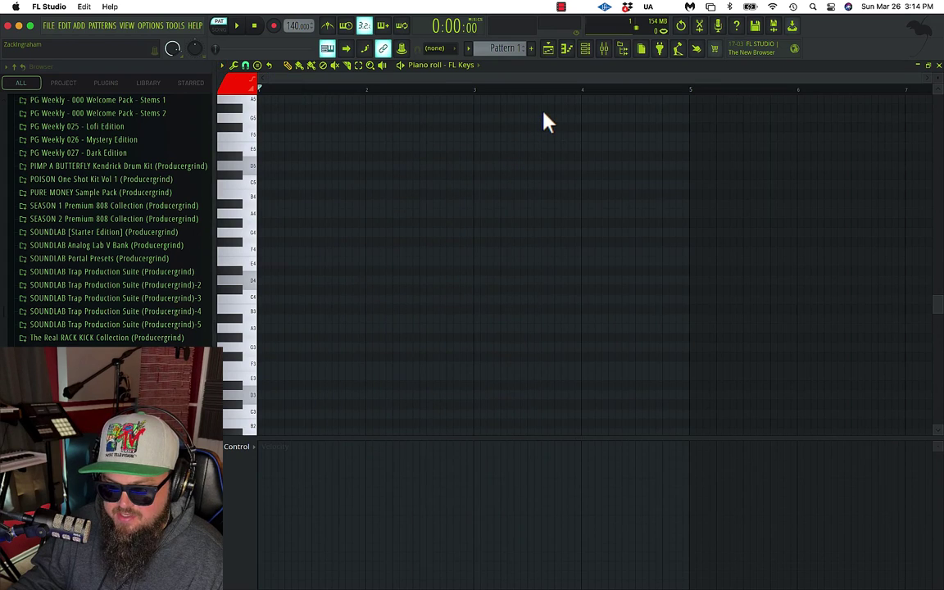
Step: Audition the D4 key and draw D4, A#4 and A4 notes one after another from the start of bar 1
{"action": "left_click", "coordinate": [253, 287]}
{"action": "left_click", "coordinate": [253, 285]}
{"action": "left_click", "coordinate": [254, 287]}
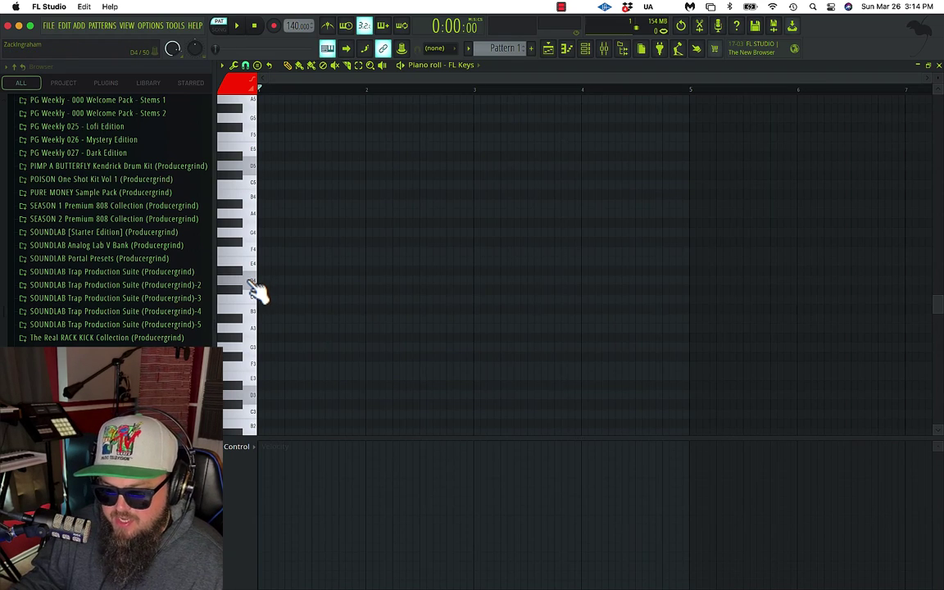
{"action": "left_click", "coordinate": [260, 281]}
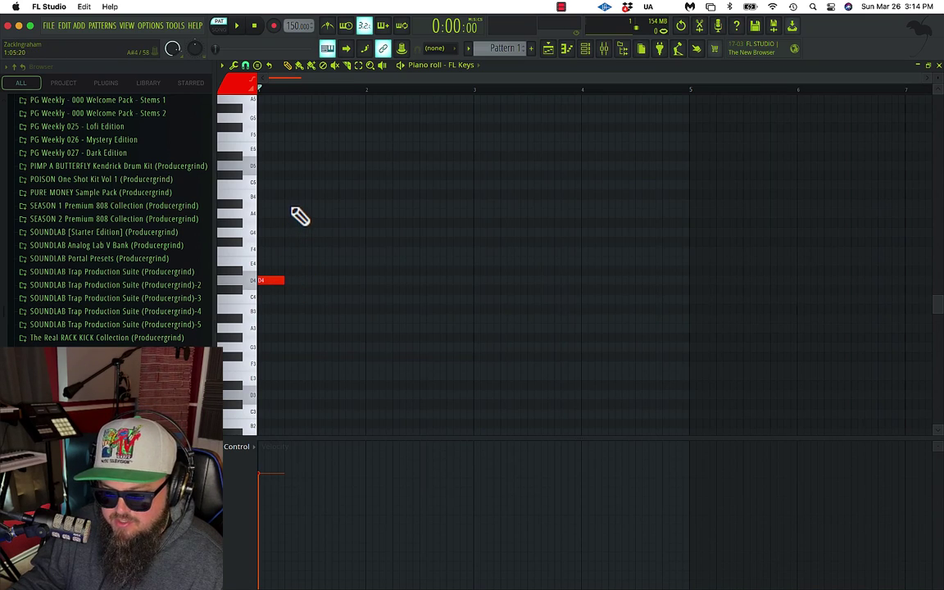
{"action": "left_click", "coordinate": [290, 204]}
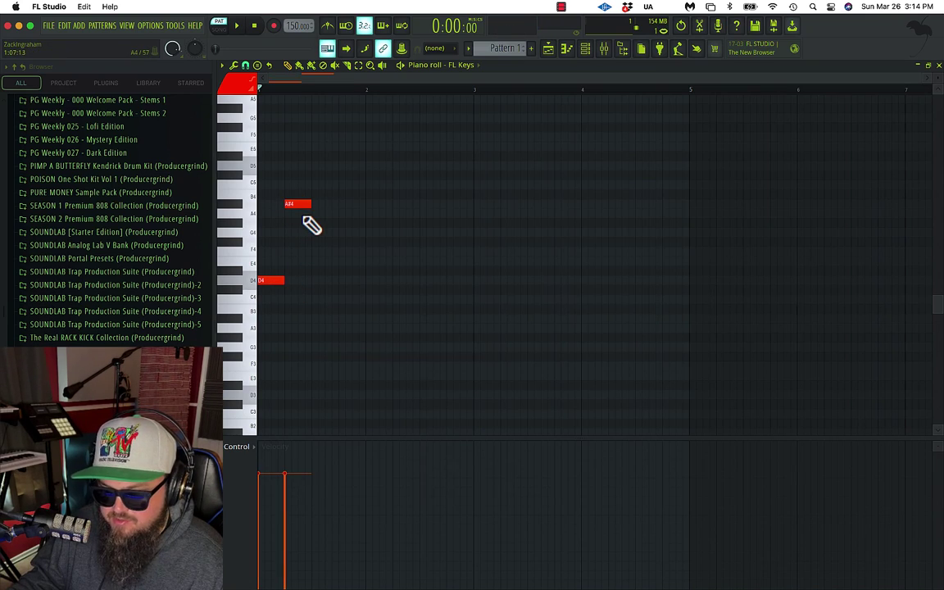
{"action": "left_click", "coordinate": [300, 204]}
{"action": "left_click", "coordinate": [314, 213]}
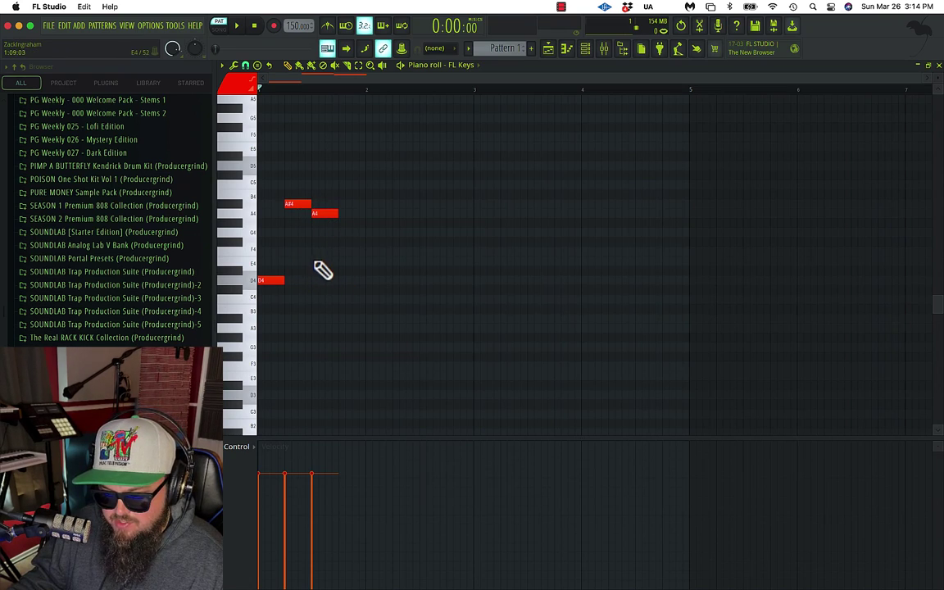
Step: Draw a short E4 note followed by a short F4 note at the end of bar 1
{"action": "left_click", "coordinate": [294, 253]}
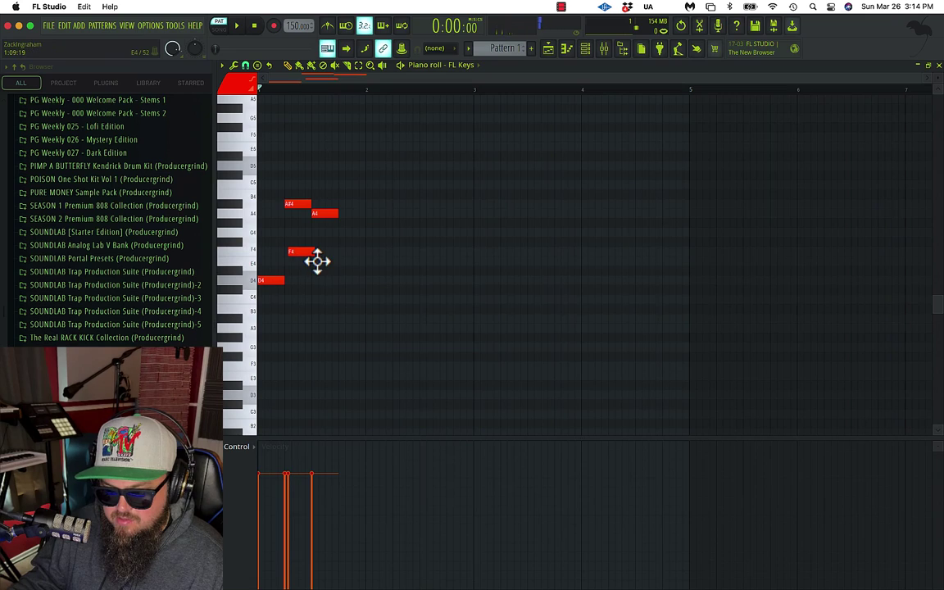
{"action": "right_click", "coordinate": [302, 251]}
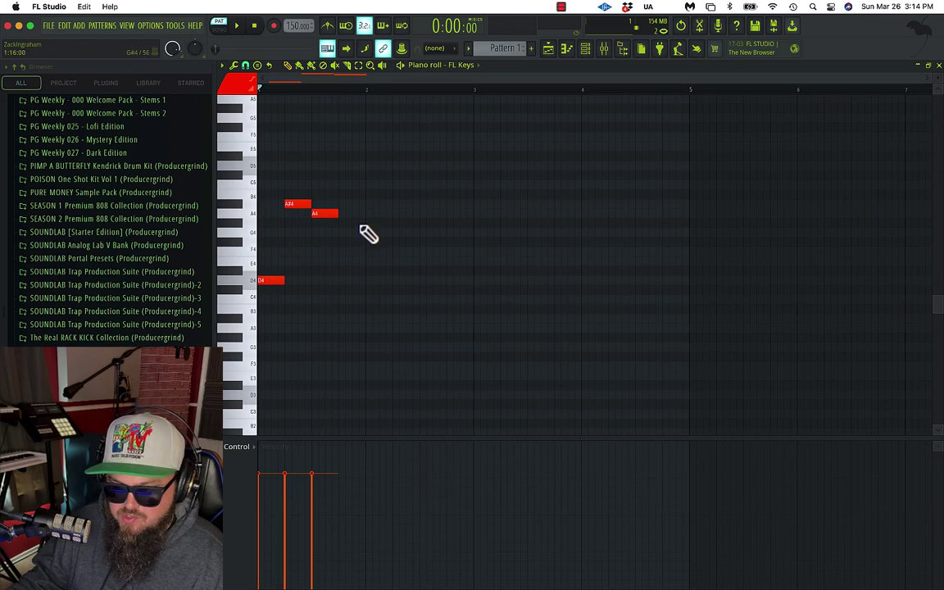
{"action": "left_click", "coordinate": [340, 261]}
{"action": "mouse_move", "coordinate": [360, 265]}
{"action": "left_mouse_down"}
{"action": "mouse_move", "coordinate": [353, 266]}
{"action": "mouse_move", "coordinate": [358, 255]}
{"action": "left_mouse_up"}
{"action": "left_click", "coordinate": [354, 252]}
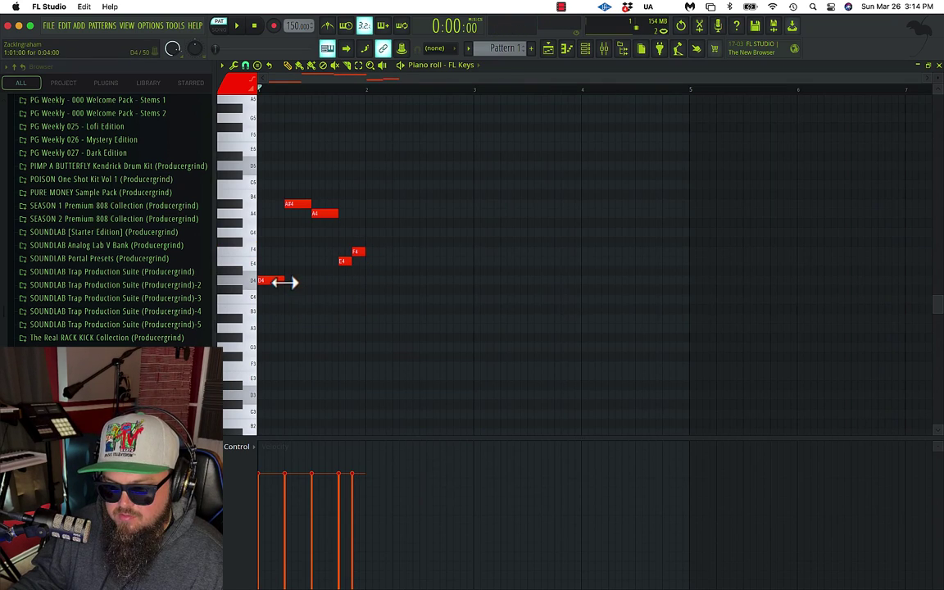
Step: Lengthen the D4 note to fill all of bar 1 and play back the melody
{"action": "left_click_drag", "start_coordinate": [284, 282], "coordinate": [352, 281]}
{"action": "key", "text": "space"}
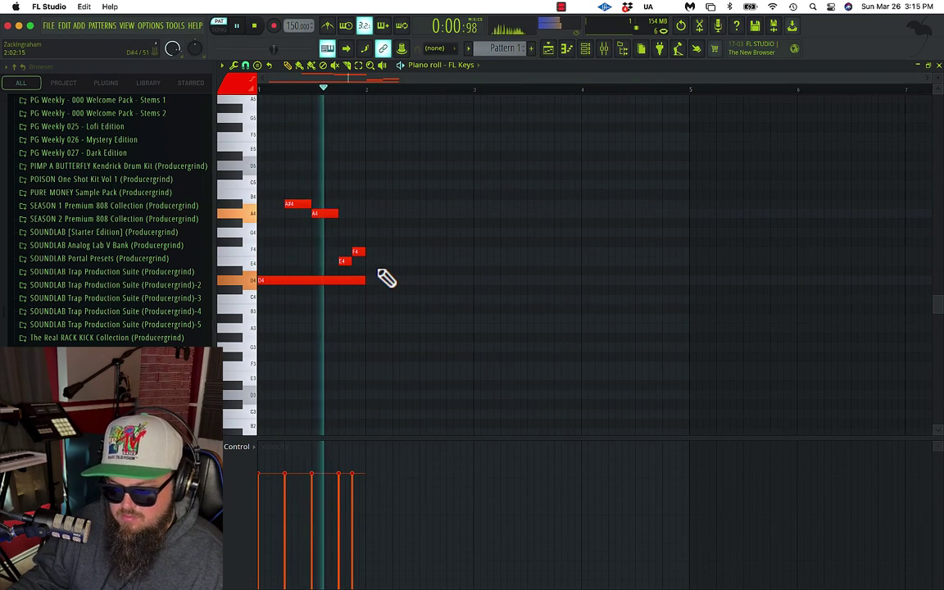
{"action": "key", "text": "space"}
Step: Duplicate the first bar's notes into bar 2 and swap the order of the copied E4 and F4 notes
{"action": "key", "text": "ctrl+b"}
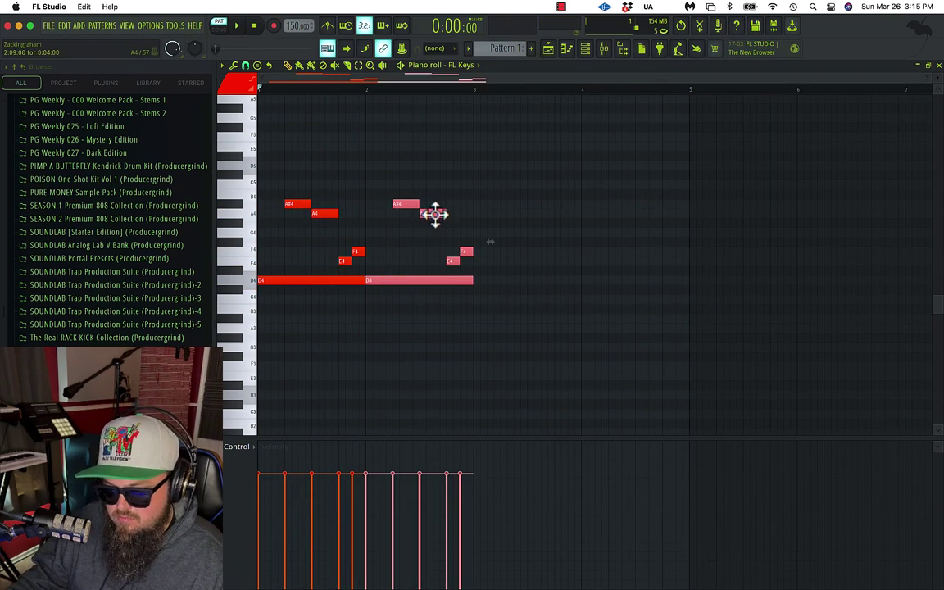
{"action": "left_click", "coordinate": [457, 251]}
{"action": "mouse_move", "coordinate": [454, 263]}
{"action": "left_mouse_down"}
{"action": "mouse_move", "coordinate": [456, 253]}
{"action": "mouse_move", "coordinate": [468, 266]}
{"action": "left_mouse_up"}
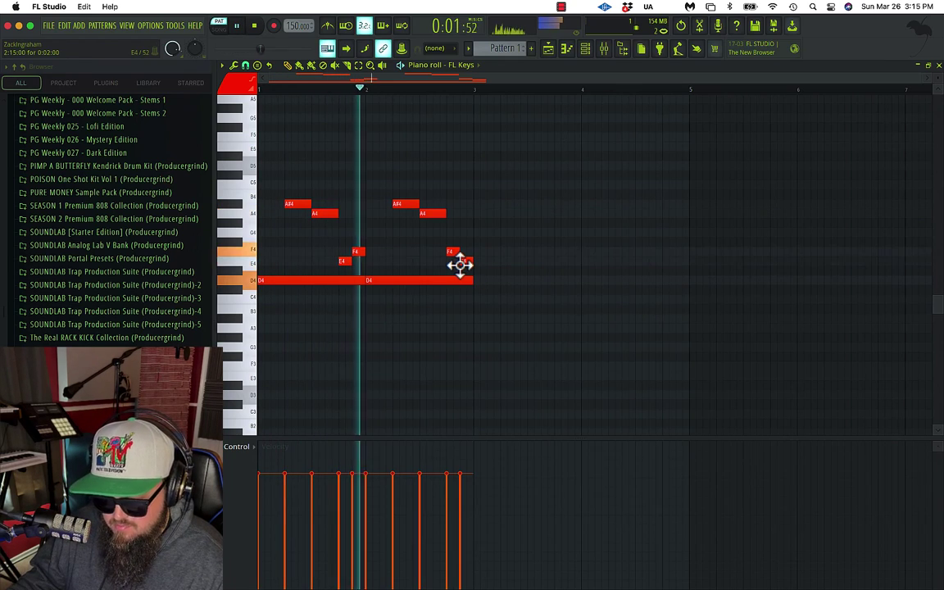
Step: Duplicate the two-bar melody into bars 3 and 4
{"action": "key", "text": "ctrl+b"}
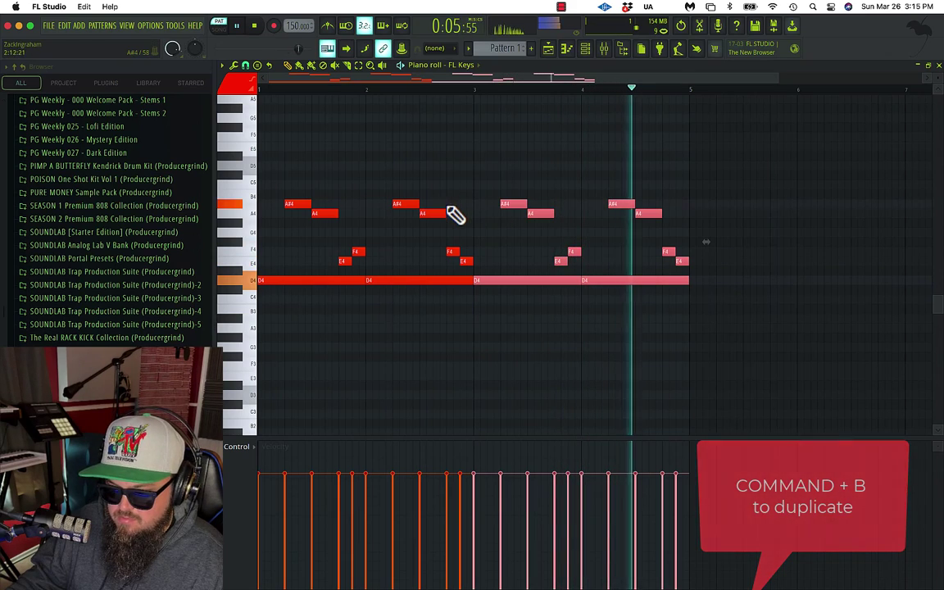
{"action": "key", "text": "space"}
Step: Copy all E4 and F4 notes one octave up to E5 and F5, align them above the originals and play the result
{"action": "left_click_drag", "start_coordinate": [706, 243], "coordinate": [257, 273]}
{"action": "key", "text": "super+v"}
{"action": "key", "text": "shift+Right"}
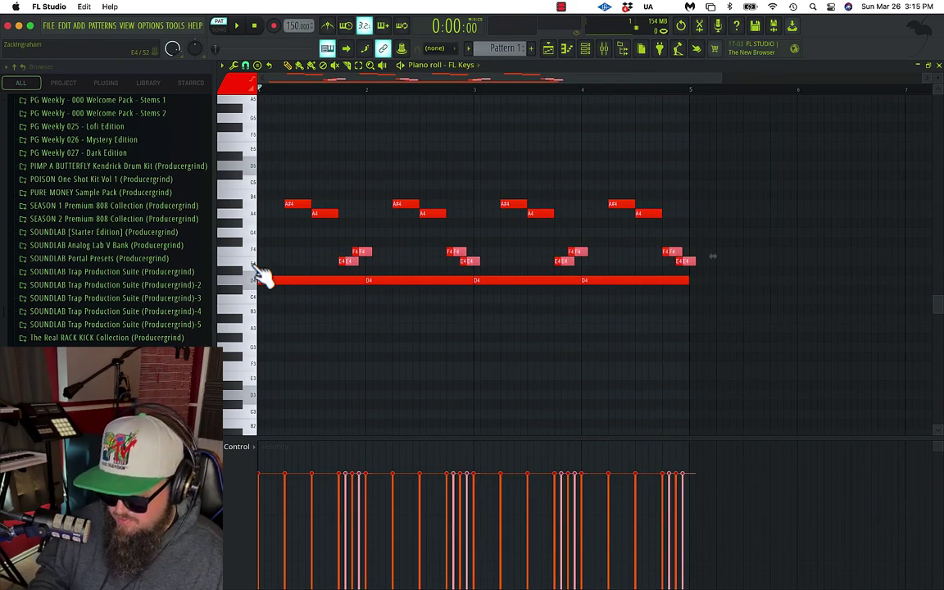
{"action": "key", "text": "super+Up"}
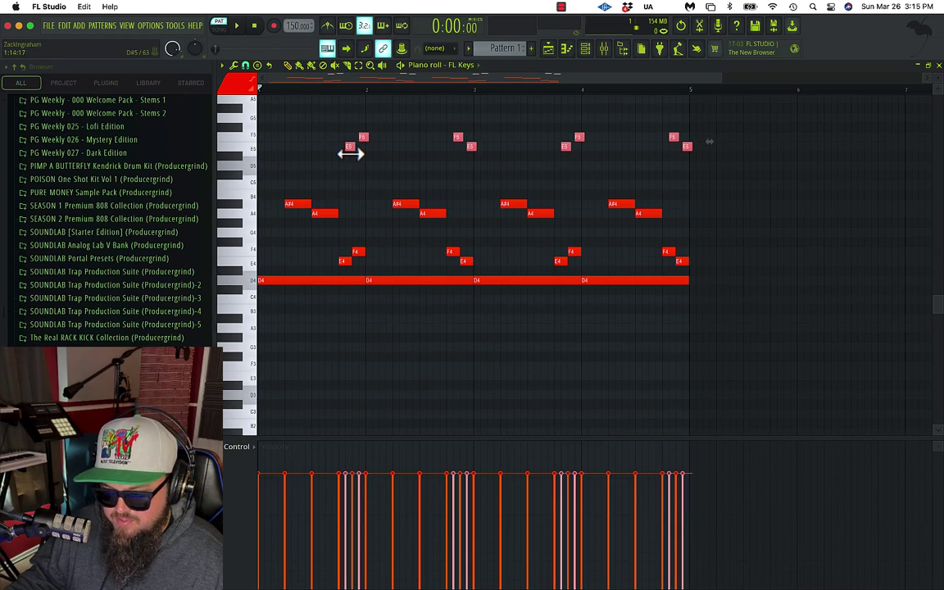
{"action": "left_click_drag", "start_coordinate": [350, 150], "coordinate": [345, 156]}
{"action": "key", "text": "space"}
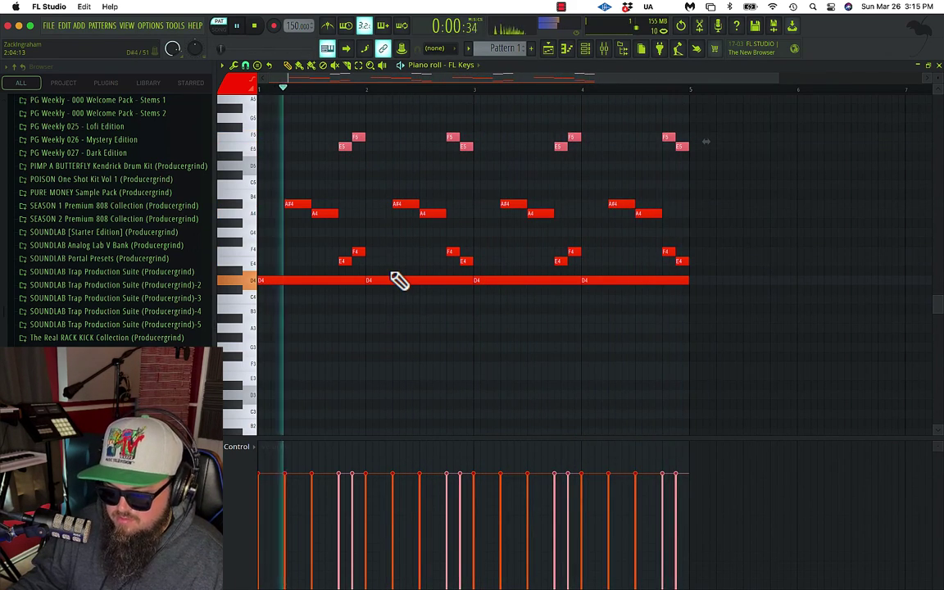
{"action": "key", "text": "space"}
Step: Select the whole four-bar melody and duplicate it into bars 5 to 8
{"action": "scroll", "coordinate": [579, 310], "scroll_direction": "down", "scroll_amount": 3}
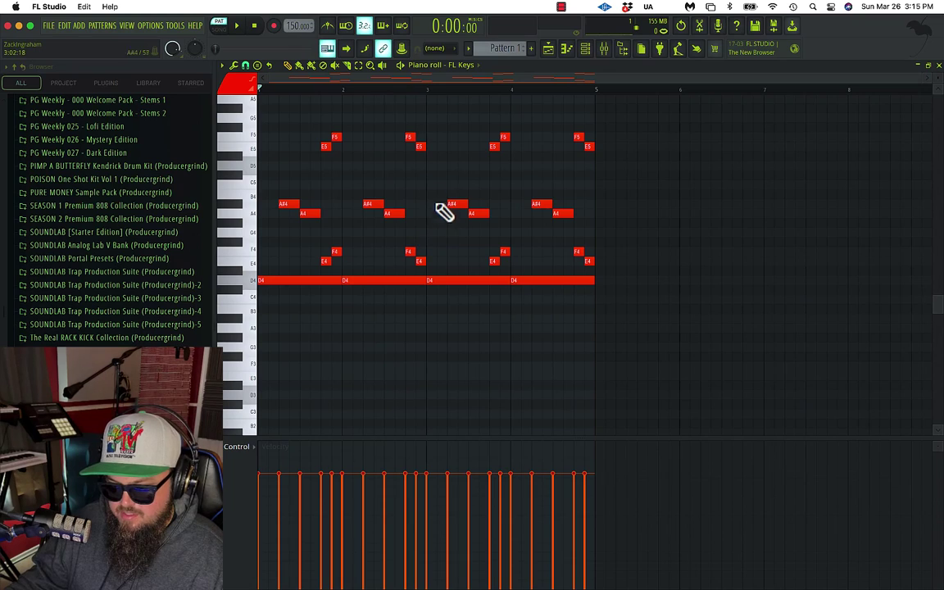
{"action": "left_click_drag", "start_coordinate": [598, 93], "coordinate": [73, 302]}
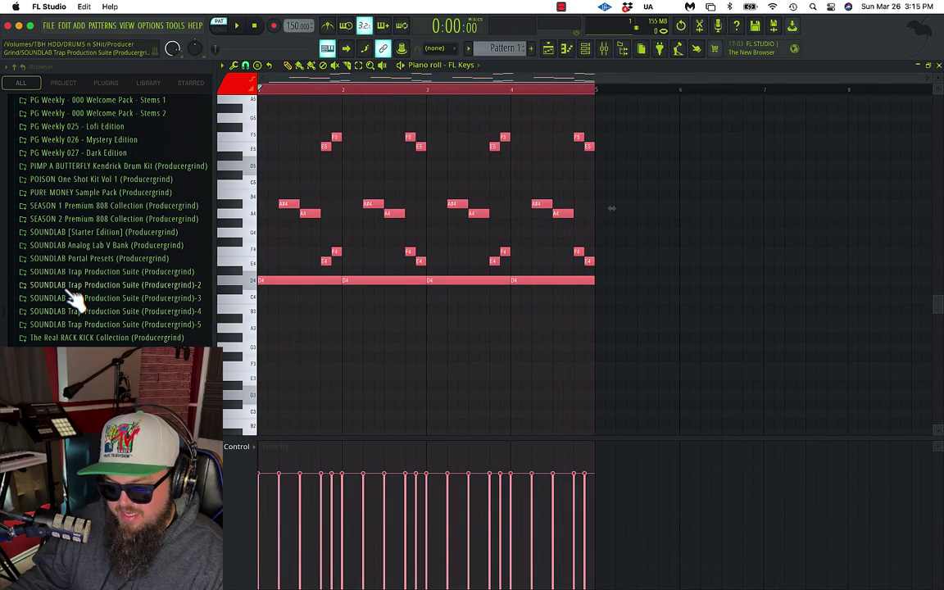
{"action": "key", "text": "ctrl+b"}
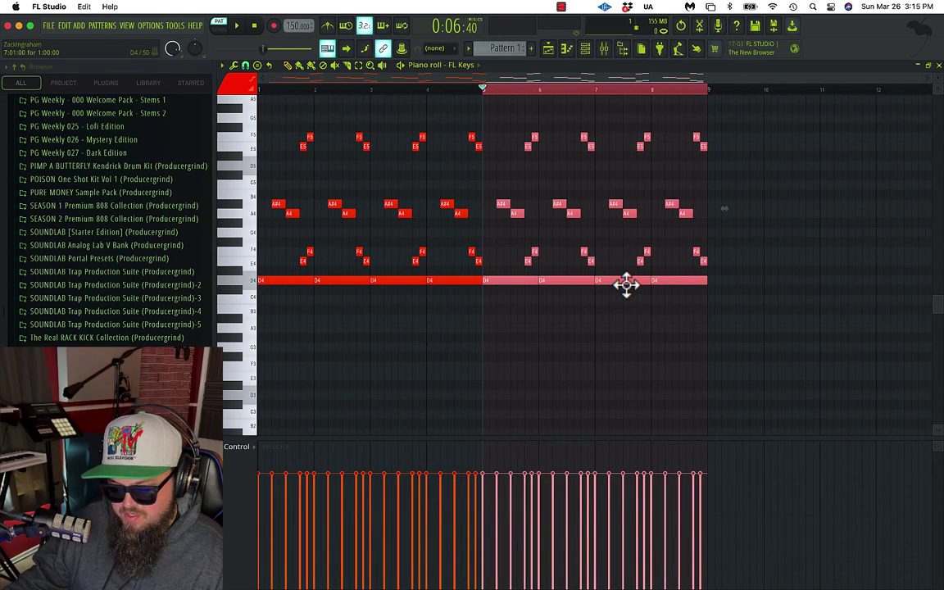
Step: Move the last two D4 bass notes down to A3 in bar 7 and A#3 in bar 8, and play the pattern
{"action": "key", "text": "ctrl+d"}
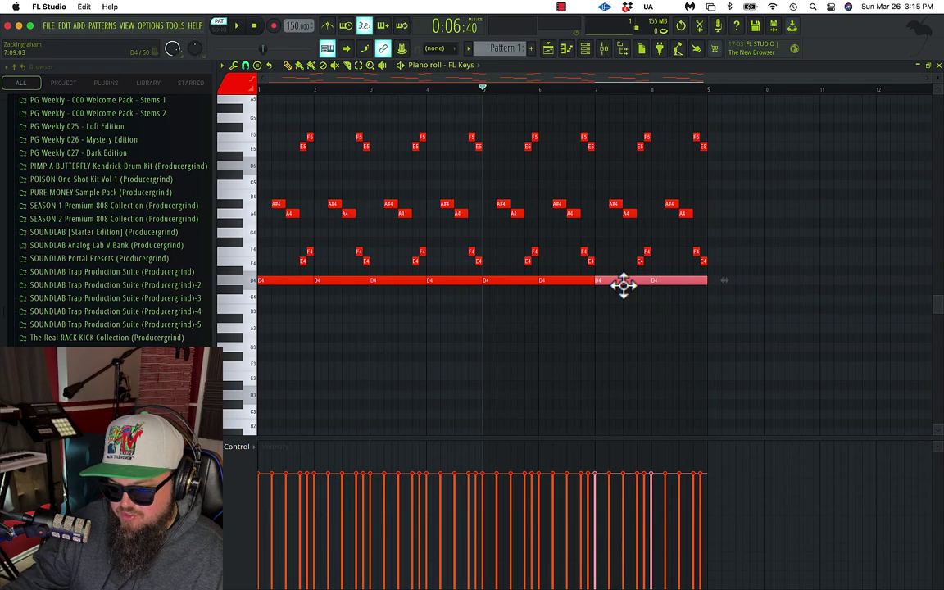
{"action": "left_click_drag", "start_coordinate": [625, 303], "coordinate": [624, 324]}
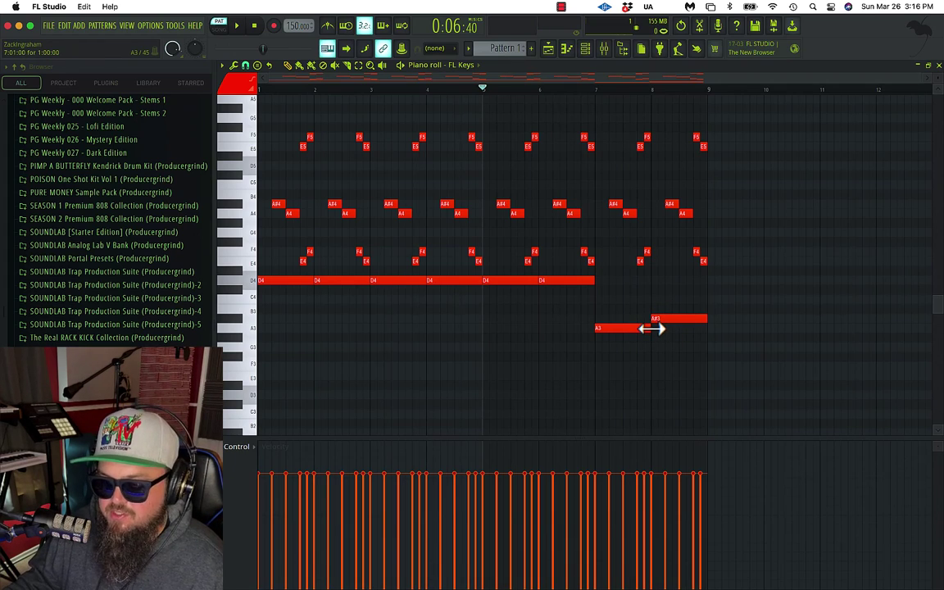
{"action": "left_click", "coordinate": [236, 26]}
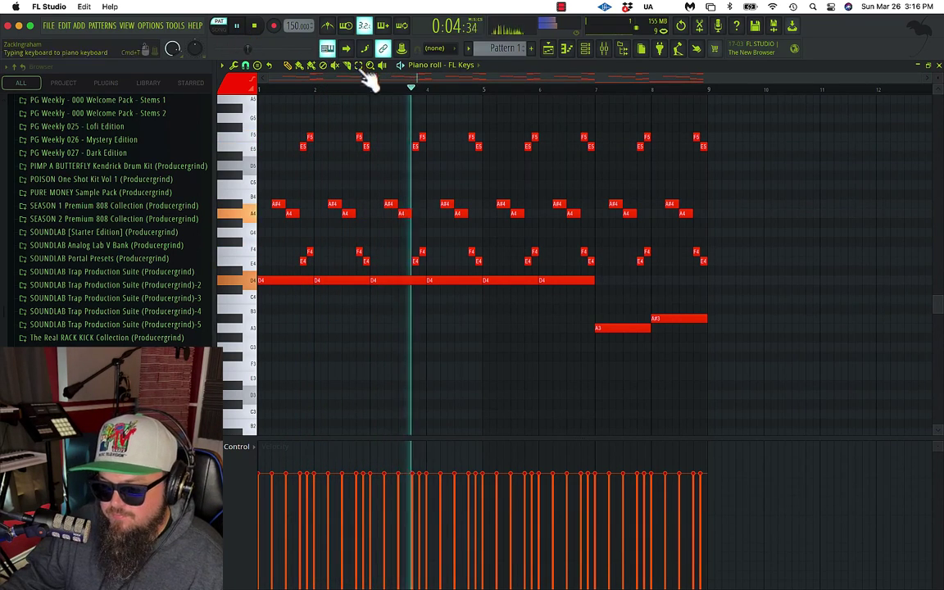
Step: Transpose the whole row of long bass notes across all eight bars down one octave and clear the selection
{"action": "left_click_drag", "start_coordinate": [738, 279], "coordinate": [263, 376]}
{"action": "key", "text": "ctrl+Down"}
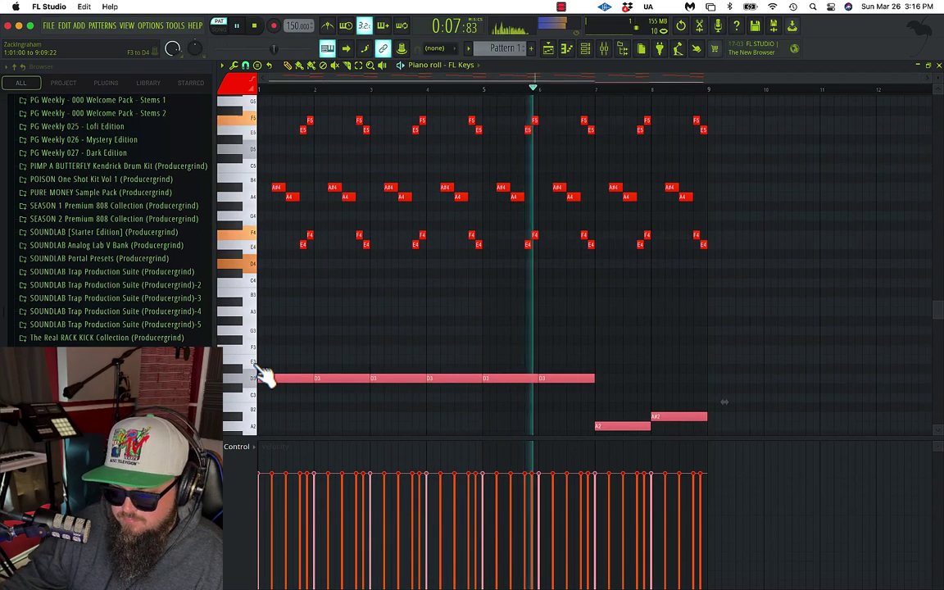
{"action": "left_click", "coordinate": [418, 300], "text": "super"}
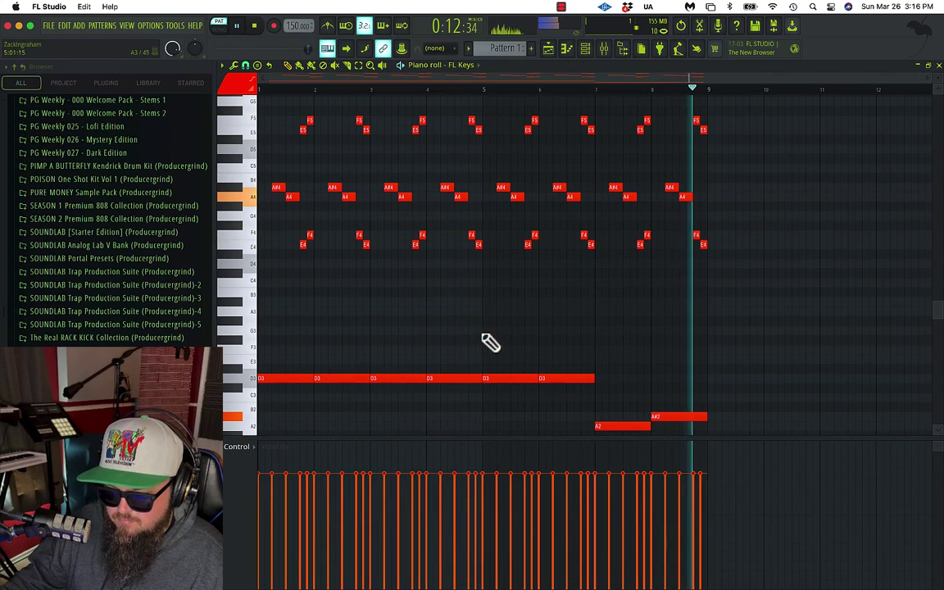
Step: Select all the long bass notes and lower their velocities slightly below those of the melody notes
{"action": "scroll", "coordinate": [750, 310], "scroll_direction": "down", "scroll_amount": 5}
{"action": "left_click_drag", "start_coordinate": [759, 145], "coordinate": [231, 248]}
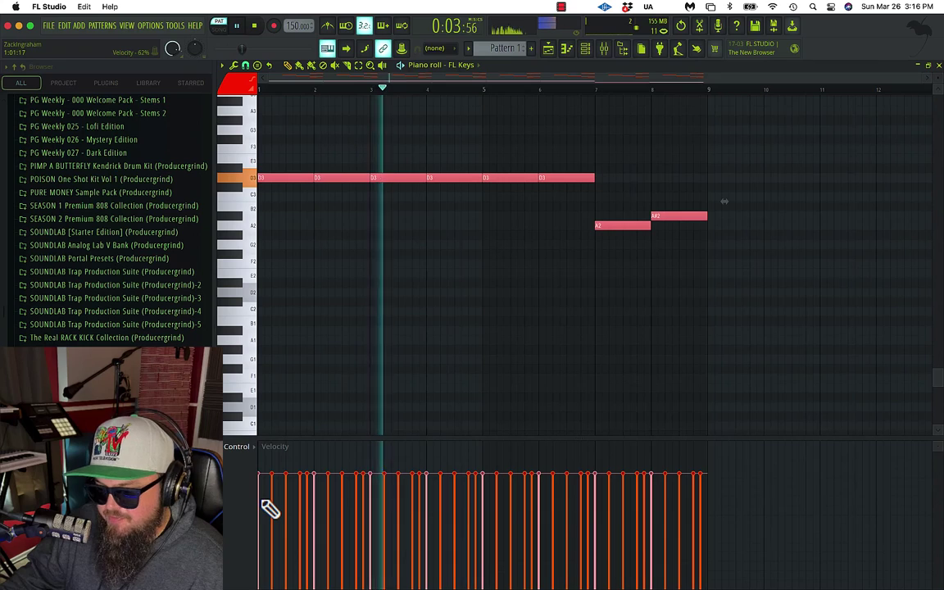
{"action": "left_click_drag", "start_coordinate": [271, 510], "coordinate": [700, 500]}
{"action": "scroll", "coordinate": [621, 305], "scroll_direction": "up", "scroll_amount": 5}
{"action": "scroll", "coordinate": [616, 310], "scroll_direction": "down", "scroll_amount": 3}
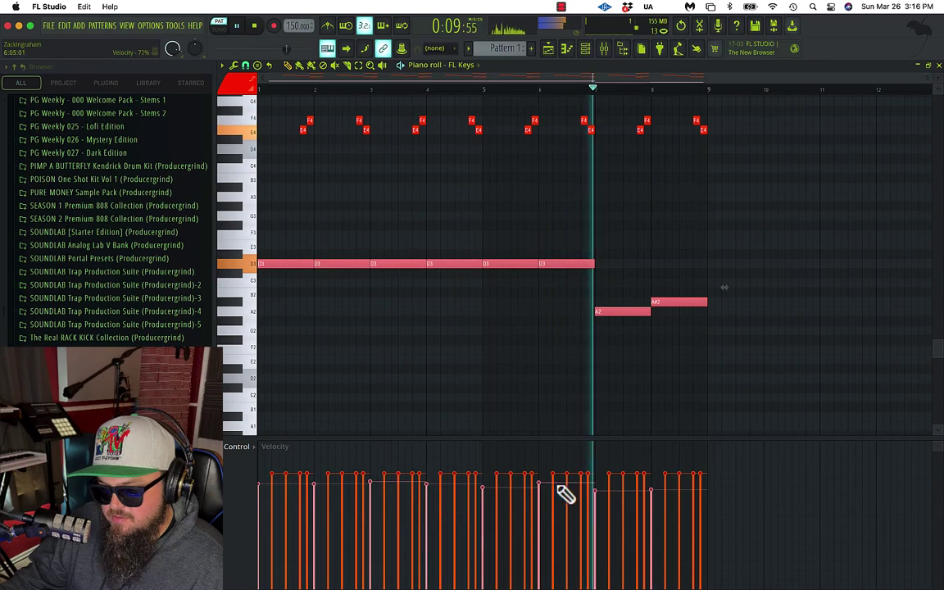
Step: Slightly randomize the velocity of all melody notes above the bass with the piano roll randomizer, and stop playback after listening
{"action": "scroll", "coordinate": [670, 289], "scroll_direction": "up", "scroll_amount": 9}
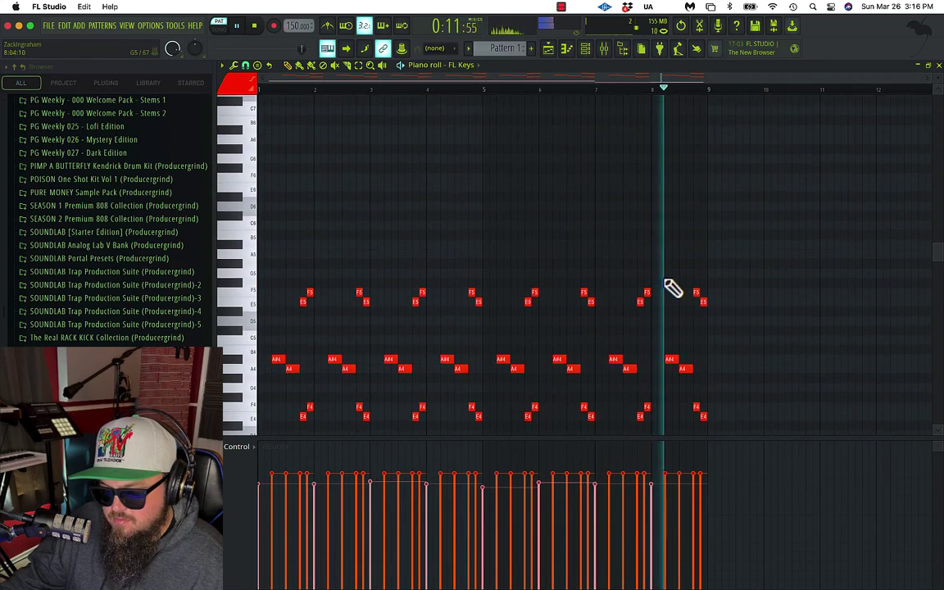
{"action": "left_click_drag", "start_coordinate": [750, 146], "coordinate": [239, 334]}
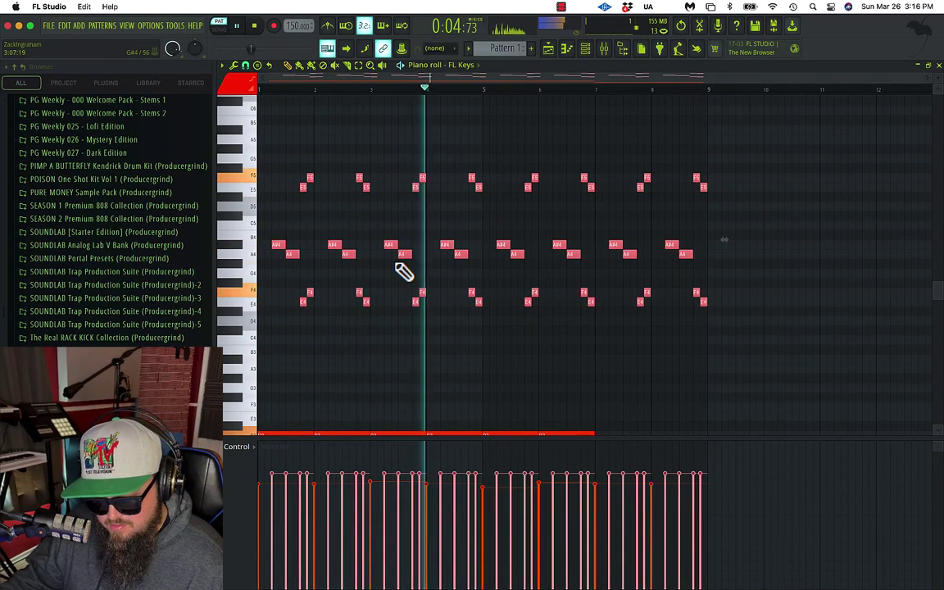
{"action": "key", "text": "alt+r"}
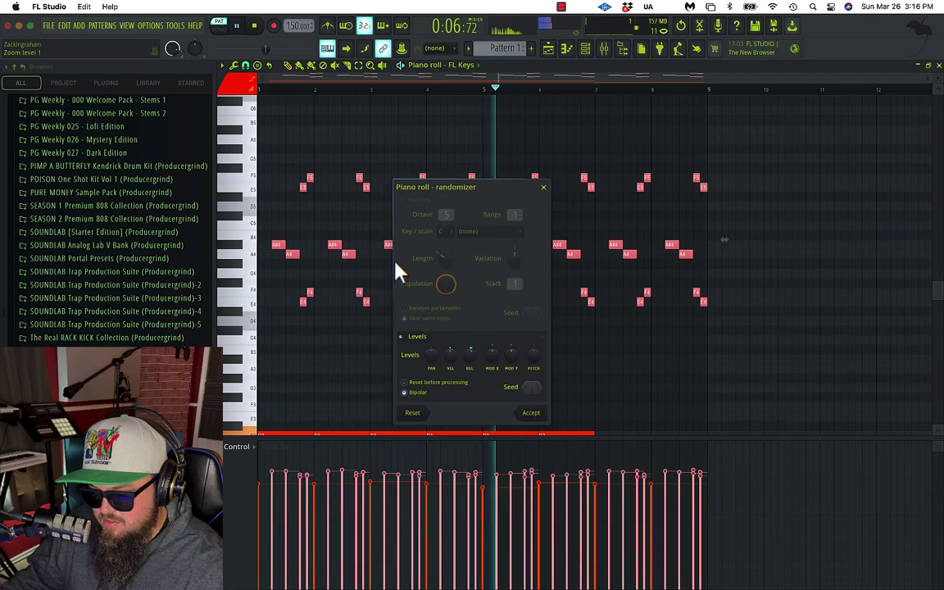
{"action": "mouse_move", "coordinate": [449, 356]}
{"action": "left_mouse_down"}
{"action": "mouse_move", "coordinate": [450, 373]}
{"action": "mouse_move", "coordinate": [450, 364]}
{"action": "left_mouse_up"}
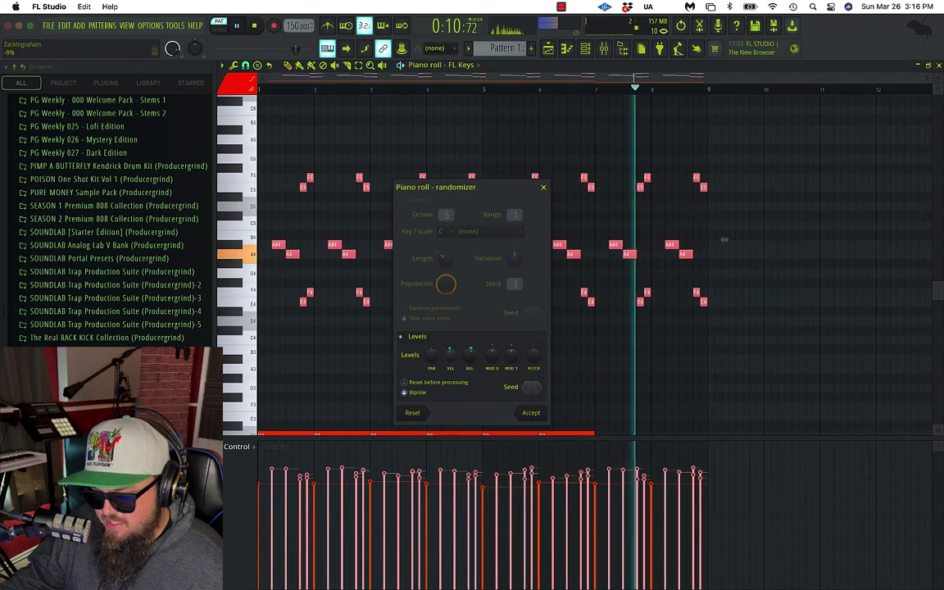
{"action": "left_click", "coordinate": [534, 414]}
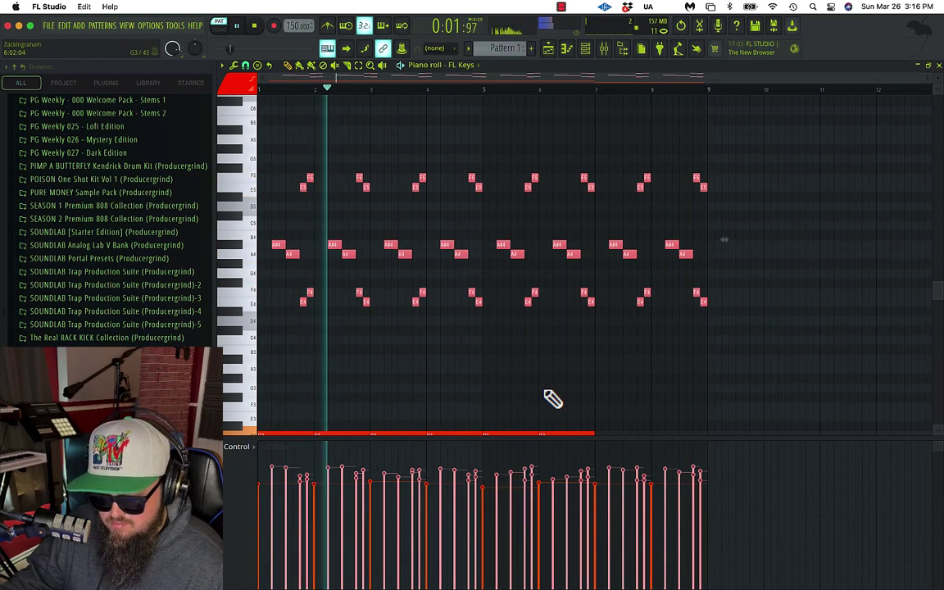
{"action": "left_click", "coordinate": [552, 398]}
{"action": "scroll", "coordinate": [554, 390], "scroll_direction": "up", "scroll_amount": 1}
{"action": "scroll", "coordinate": [554, 390], "scroll_direction": "down", "scroll_amount": 4}
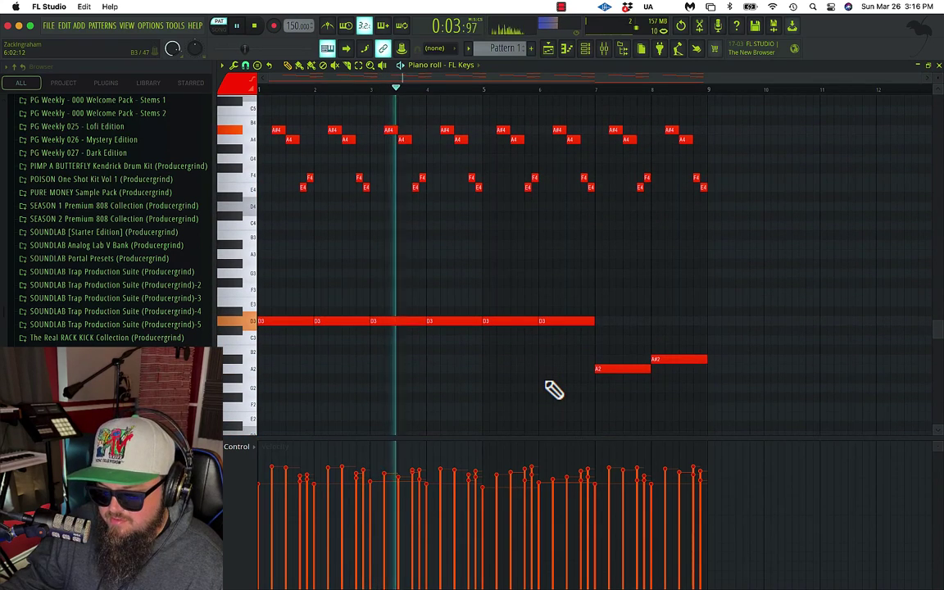
{"action": "scroll", "coordinate": [510, 318], "scroll_direction": "up", "scroll_amount": 2}
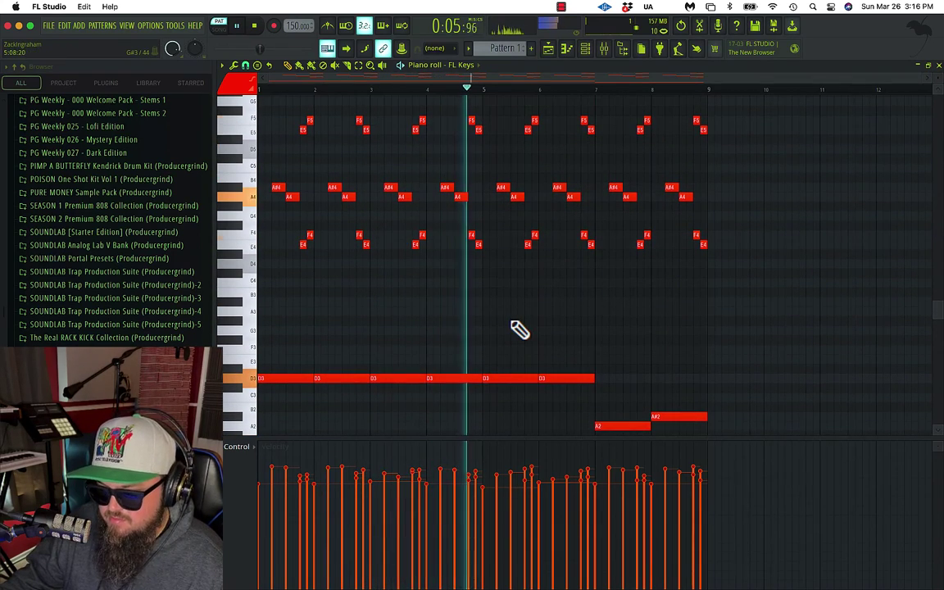
{"action": "key", "text": "space"}
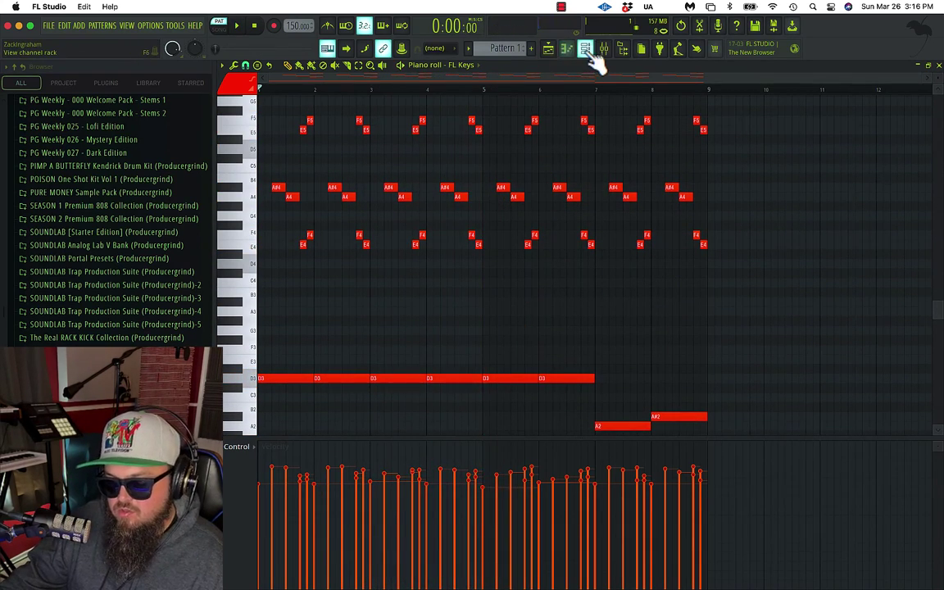
Step: Add a second FL Keys channel to the channel rack and open its piano roll
{"action": "left_click", "coordinate": [587, 50]}
{"action": "left_click", "coordinate": [353, 307]}
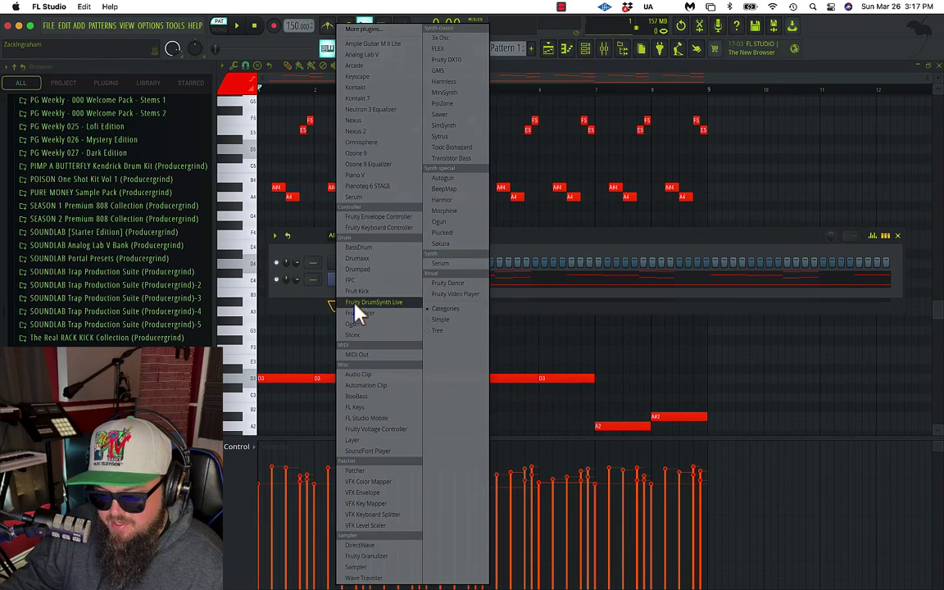
{"action": "left_click", "coordinate": [365, 407]}
{"action": "left_click", "coordinate": [486, 92]}
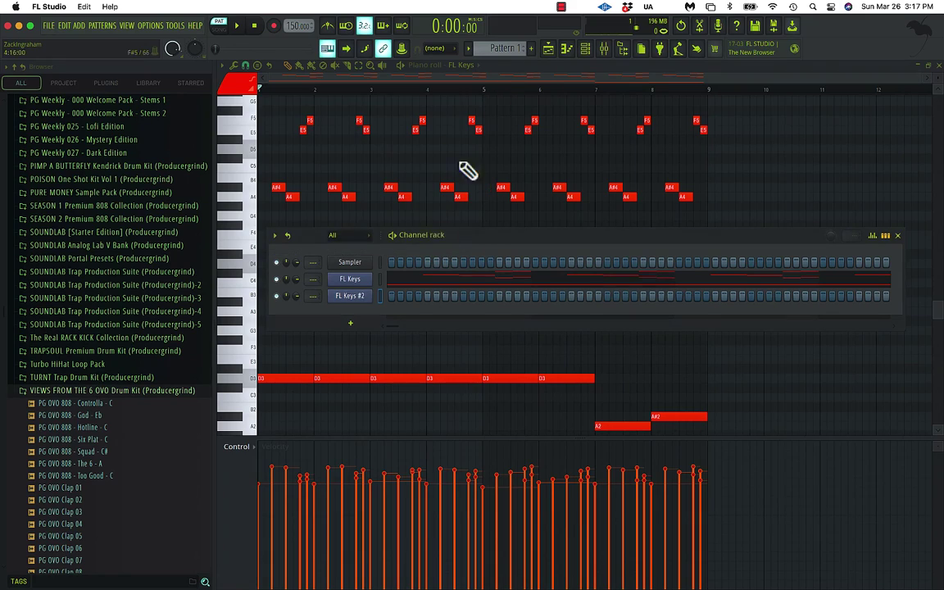
{"action": "right_click", "coordinate": [352, 303]}
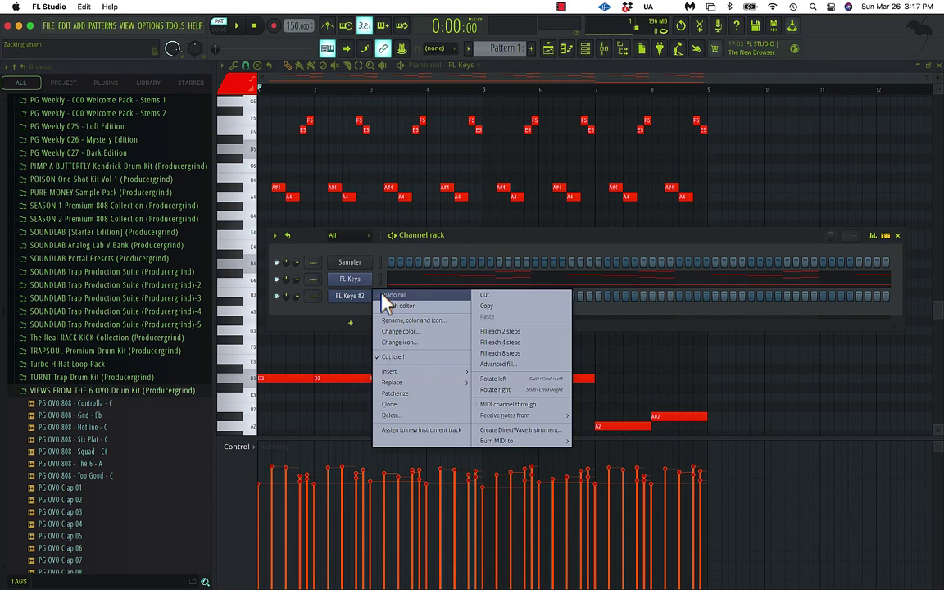
{"action": "left_click", "coordinate": [383, 295]}
Step: Draw one-bar chords in the second FL Keys channel: D4, F4 and A4 in bar 1, D4, E4 and A4 in bar 2
{"action": "scroll", "coordinate": [319, 337], "scroll_direction": "up", "scroll_amount": 1}
{"action": "scroll", "coordinate": [315, 332], "scroll_direction": "up", "scroll_amount": 1}
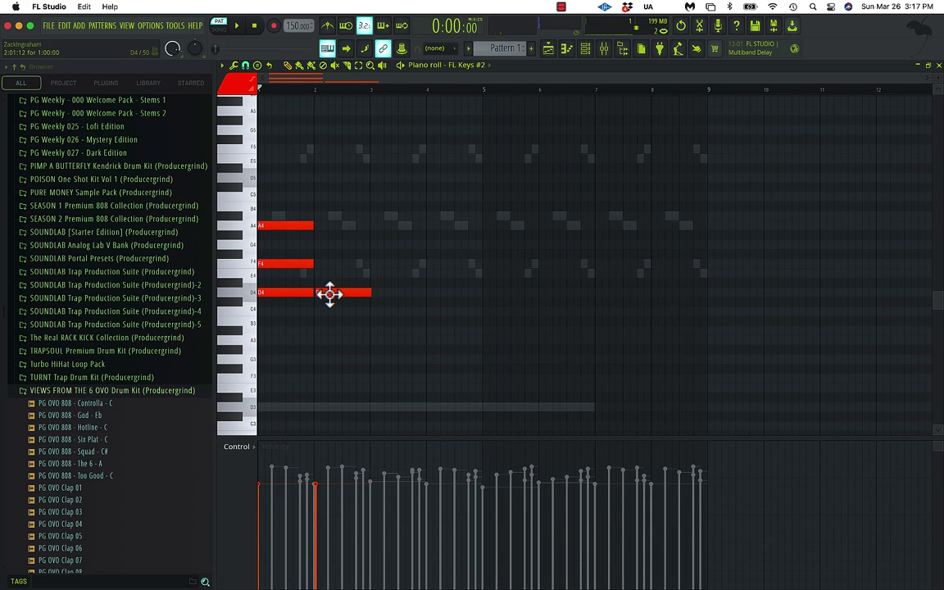
{"action": "scroll", "coordinate": [328, 293], "scroll_direction": "up", "scroll_amount": 5}
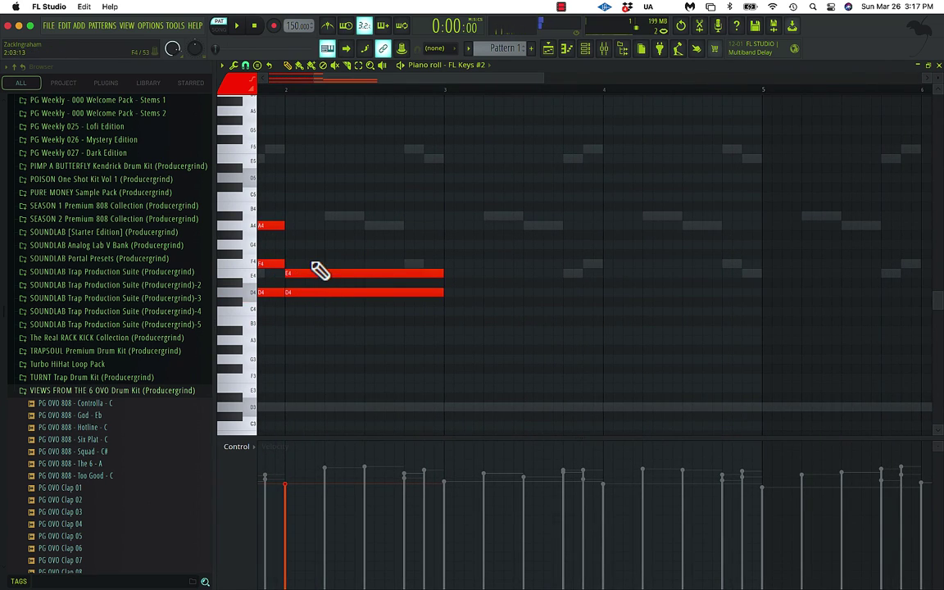
{"action": "scroll", "coordinate": [336, 237], "scroll_direction": "left", "scroll_amount": 2}
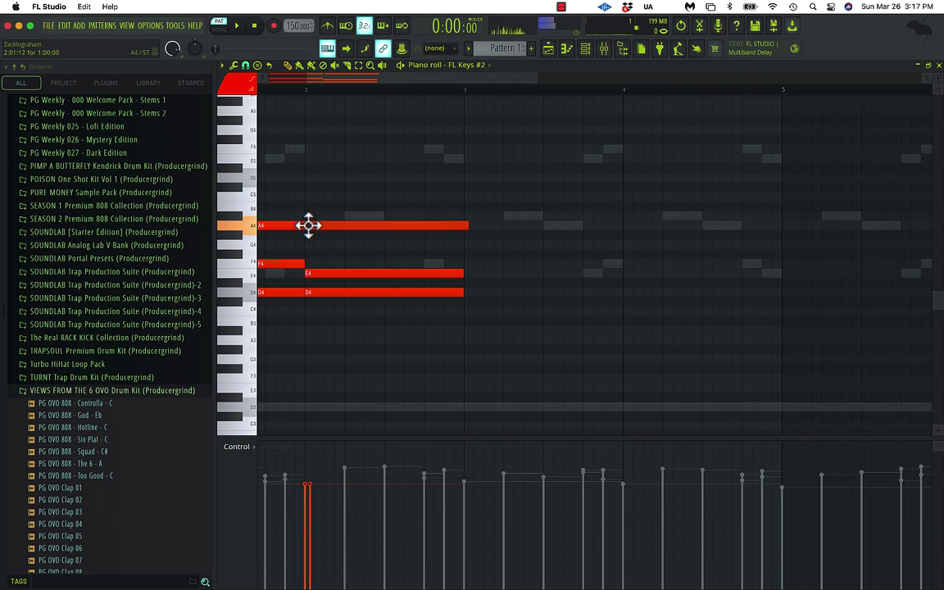
{"action": "scroll", "coordinate": [432, 250], "scroll_direction": "down", "scroll_amount": 5}
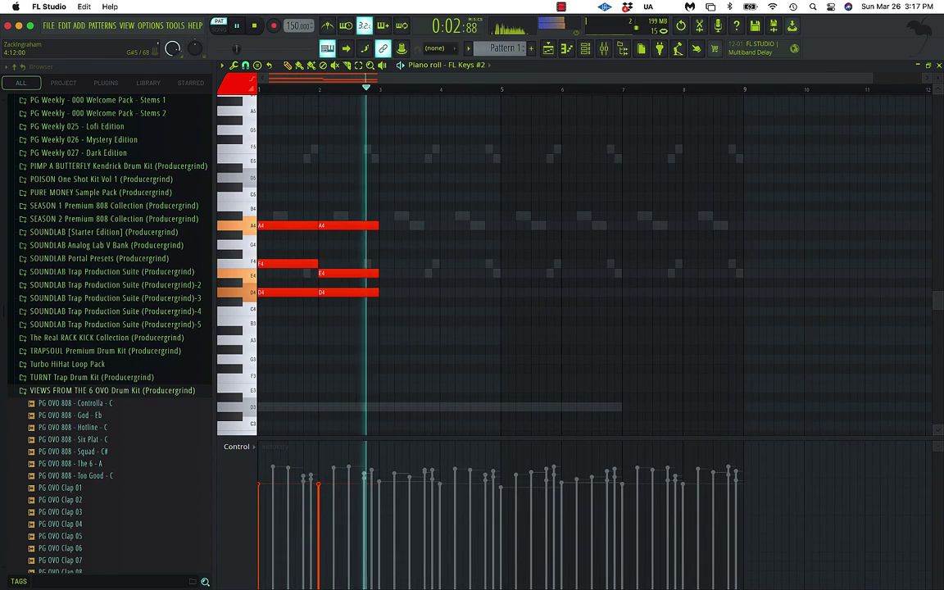
Step: Transpose the two chords up one octave and duplicate them until they fill all eight bars
{"action": "key", "text": "ctrl+Up"}
{"action": "key", "text": "space"}
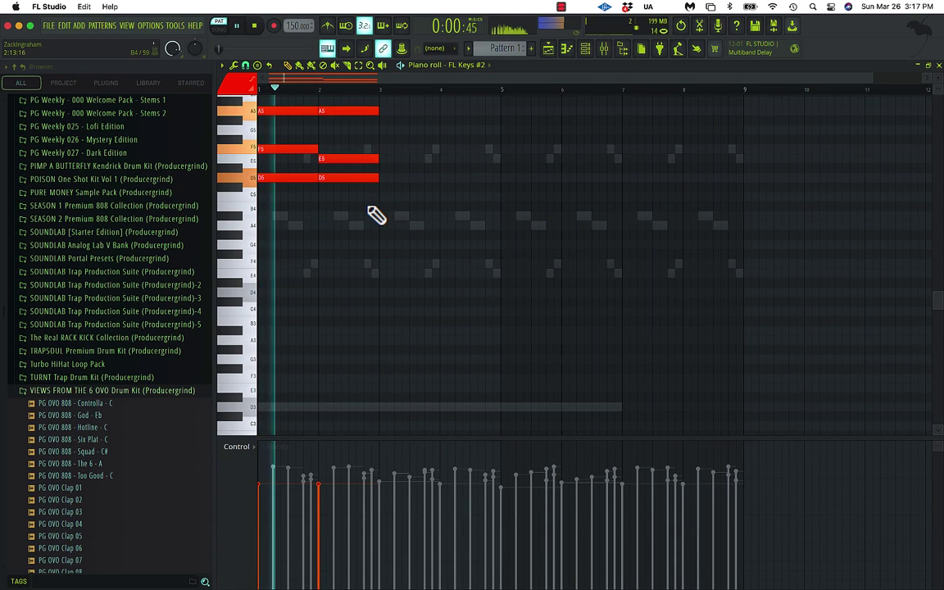
{"action": "scroll", "coordinate": [377, 212], "scroll_direction": "up", "scroll_amount": 3}
{"action": "left_click_drag", "start_coordinate": [397, 187], "coordinate": [189, 287]}
{"action": "key", "text": "ctrl+b"}
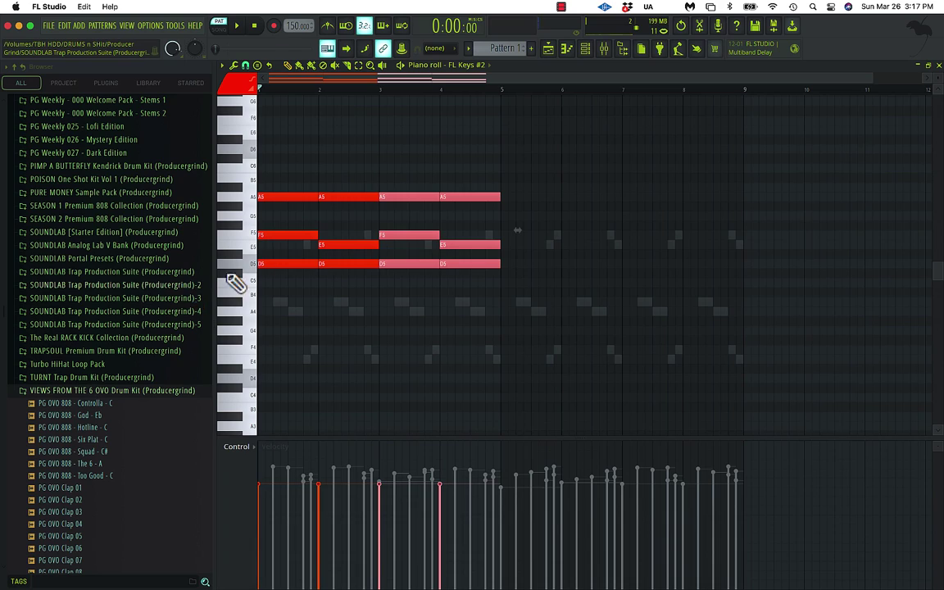
{"action": "left_click_drag", "start_coordinate": [529, 174], "coordinate": [139, 305]}
{"action": "key", "text": "ctrl+b"}
Step: Move the last two D5 chord notes down to A4 in bar 7 and A#4 in bar 8, aligned to the bar starts
{"action": "left_click_drag", "start_coordinate": [780, 266], "coordinate": [652, 308]}
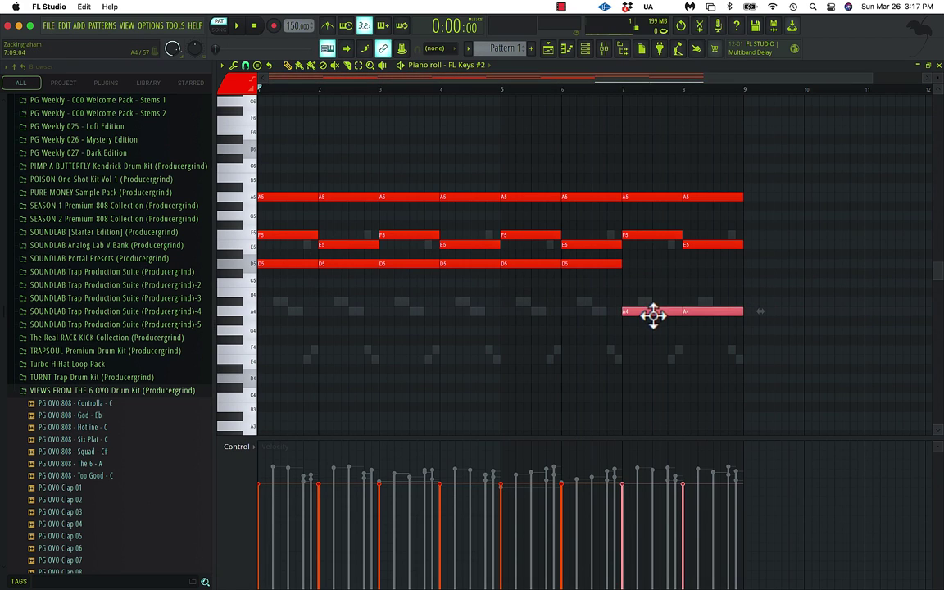
{"action": "left_click", "coordinate": [718, 303]}
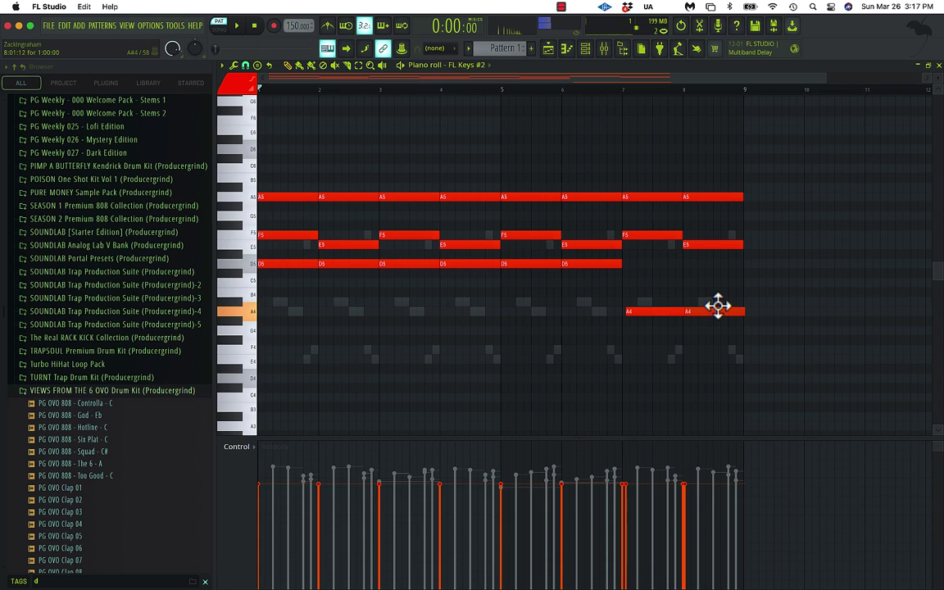
{"action": "scroll", "coordinate": [717, 306], "scroll_direction": "up", "scroll_amount": 3}
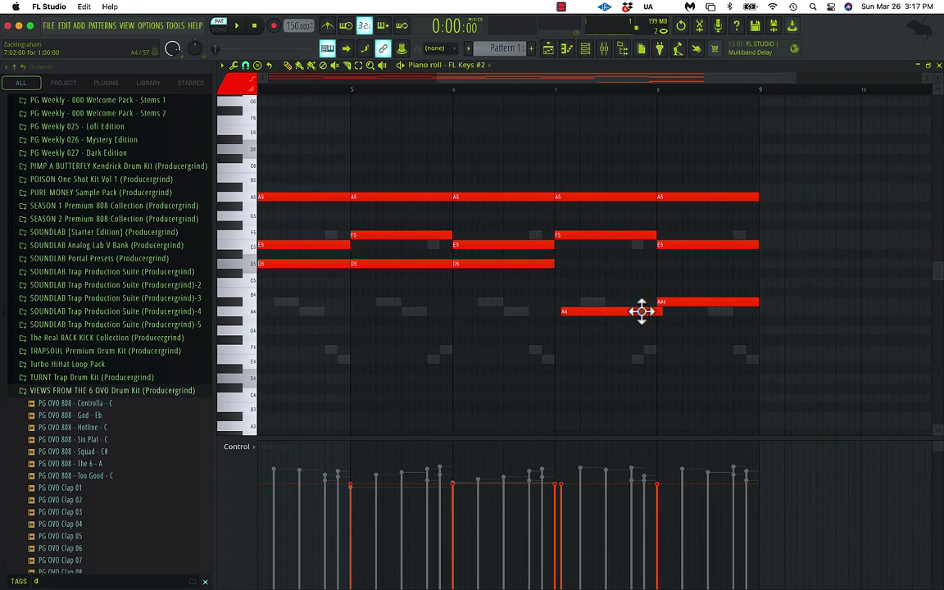
{"action": "scroll", "coordinate": [635, 310], "scroll_direction": "up", "scroll_amount": 3}
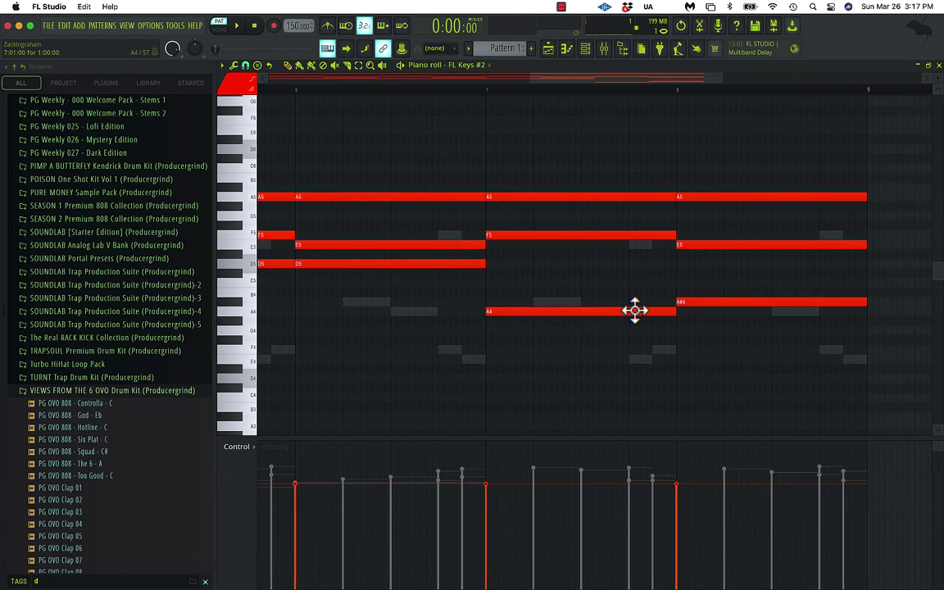
{"action": "scroll", "coordinate": [588, 329], "scroll_direction": "down", "scroll_amount": 1}
{"action": "scroll", "coordinate": [589, 326], "scroll_direction": "down", "scroll_amount": 3}
{"action": "scroll", "coordinate": [586, 321], "scroll_direction": "down", "scroll_amount": 2}
Step: Play the pattern, select all the chord notes, randomize their velocities slightly and clear the selection
{"action": "key", "text": "space"}
{"action": "scroll", "coordinate": [525, 279], "scroll_direction": "up", "scroll_amount": 4}
{"action": "scroll", "coordinate": [505, 261], "scroll_direction": "down", "scroll_amount": 3}
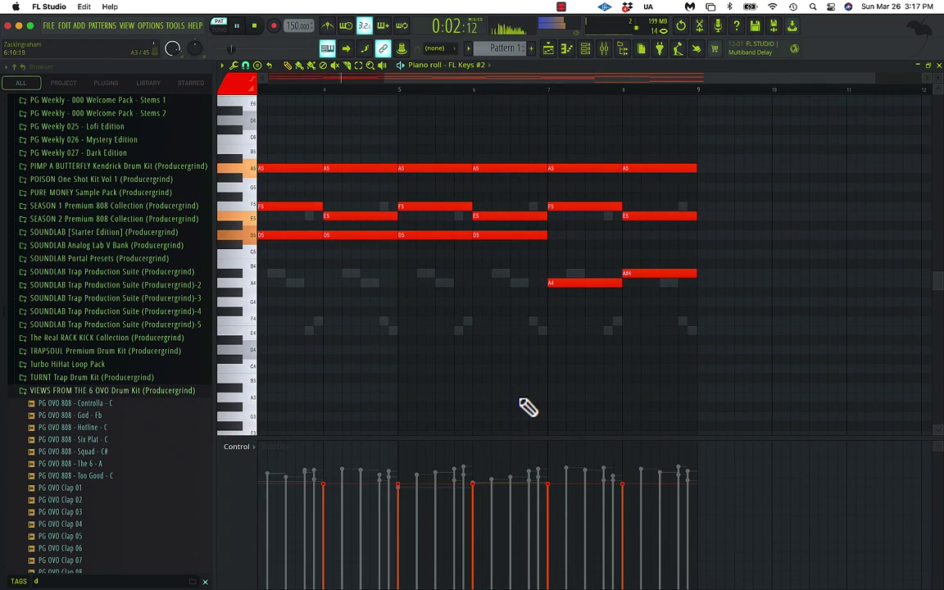
{"action": "key", "text": "super+a"}
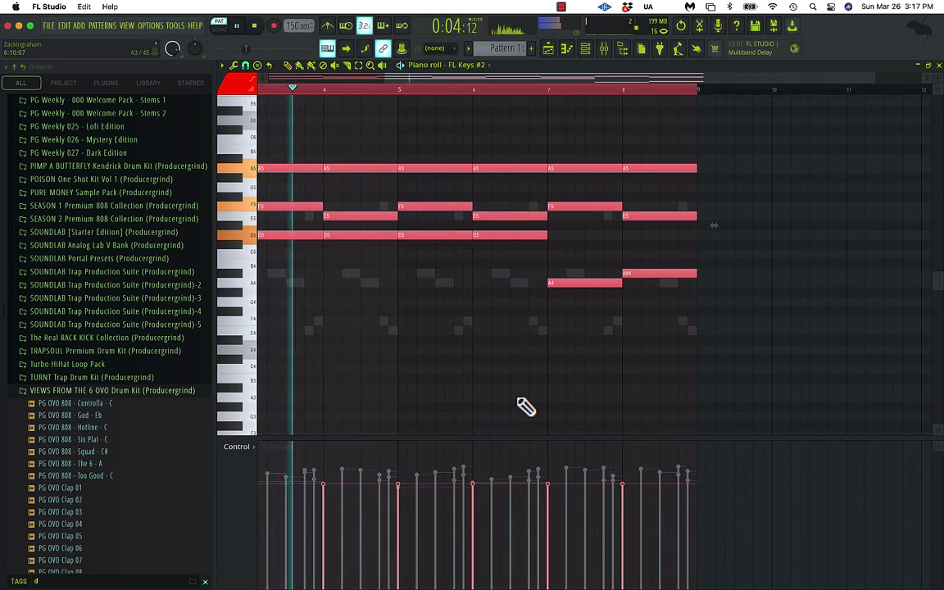
{"action": "key", "text": "alt+r"}
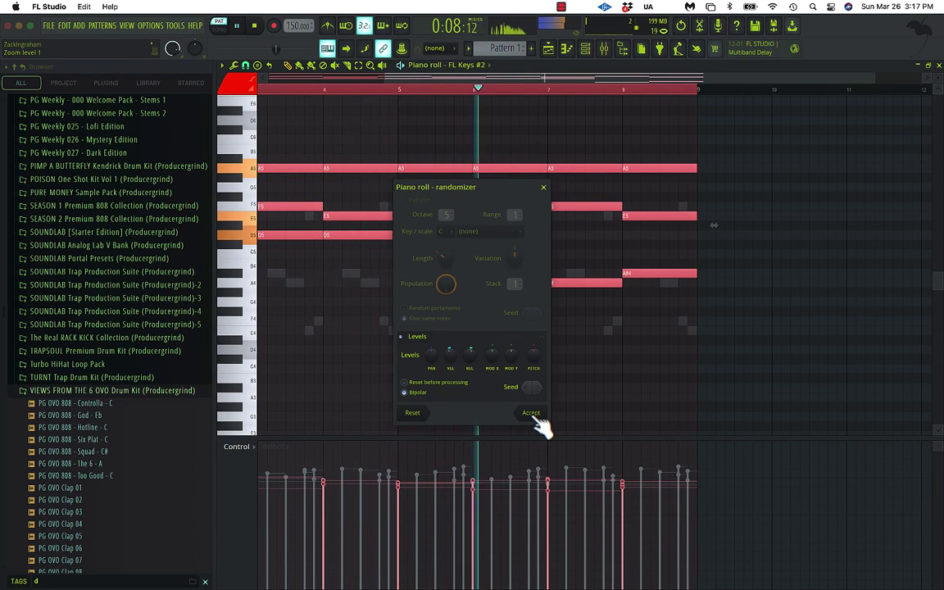
{"action": "left_click", "coordinate": [531, 413]}
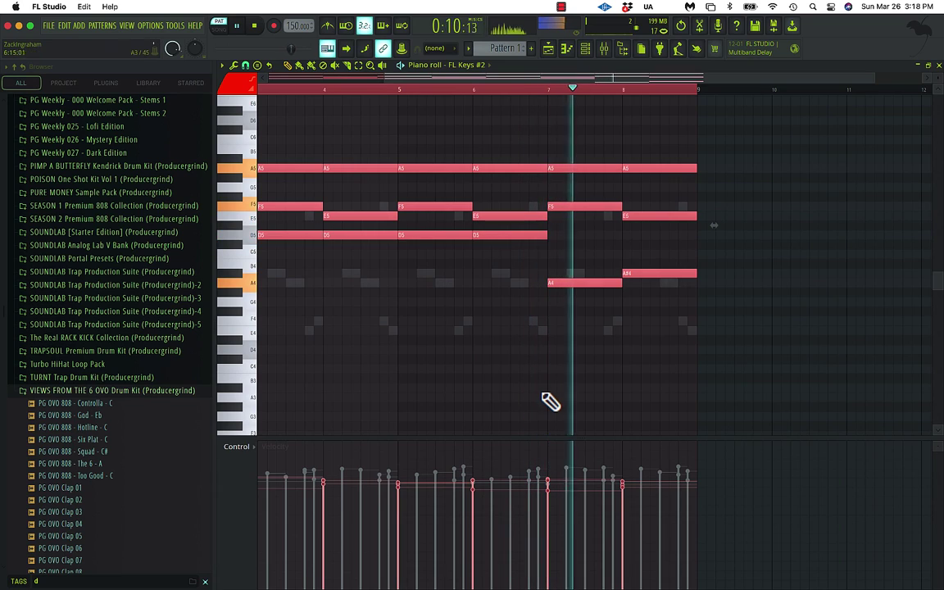
{"action": "key", "text": "super+d"}
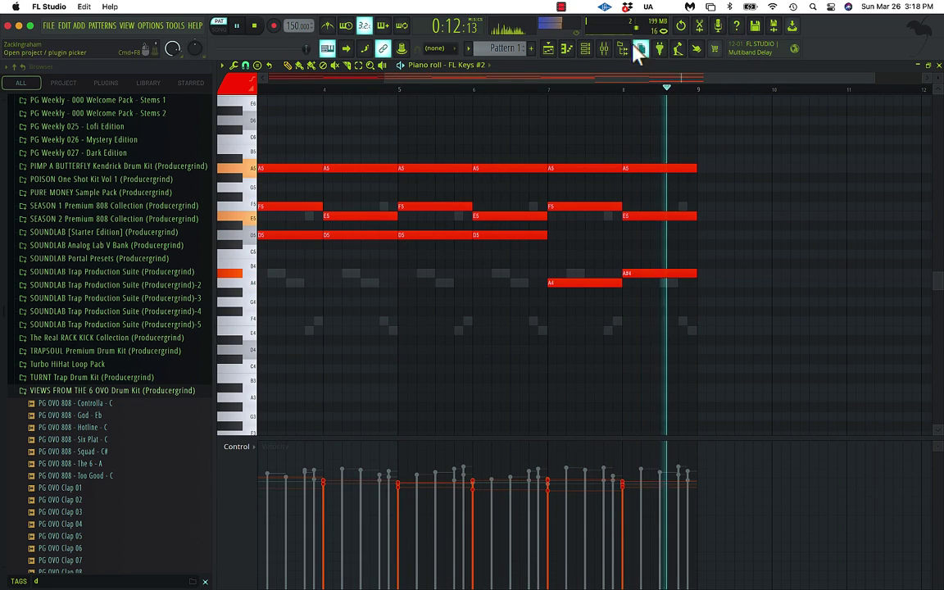
Step: Show the channel rack and the playlist to view both FL Keys channels and the arrangement
{"action": "left_click", "coordinate": [587, 50]}
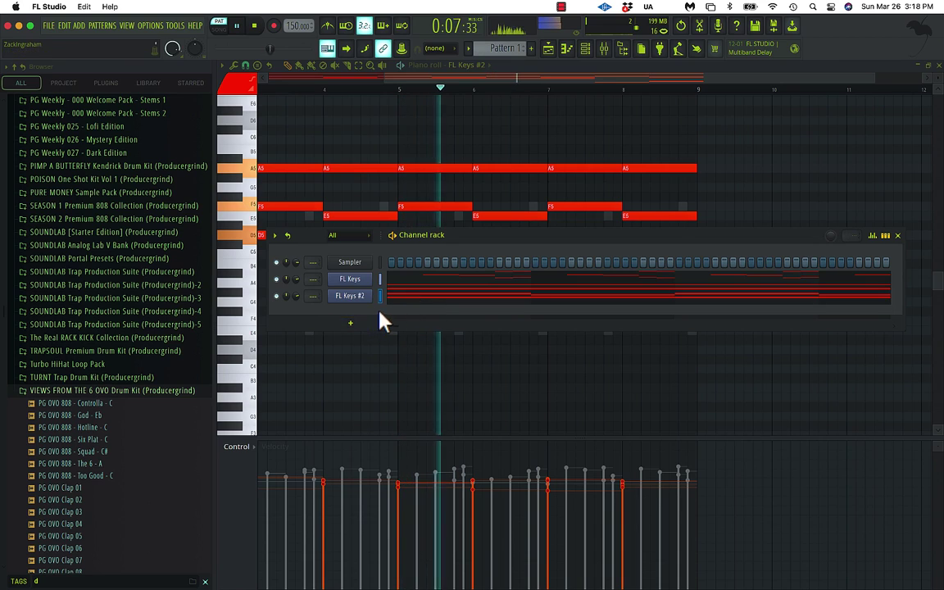
{"action": "key", "text": "F5"}
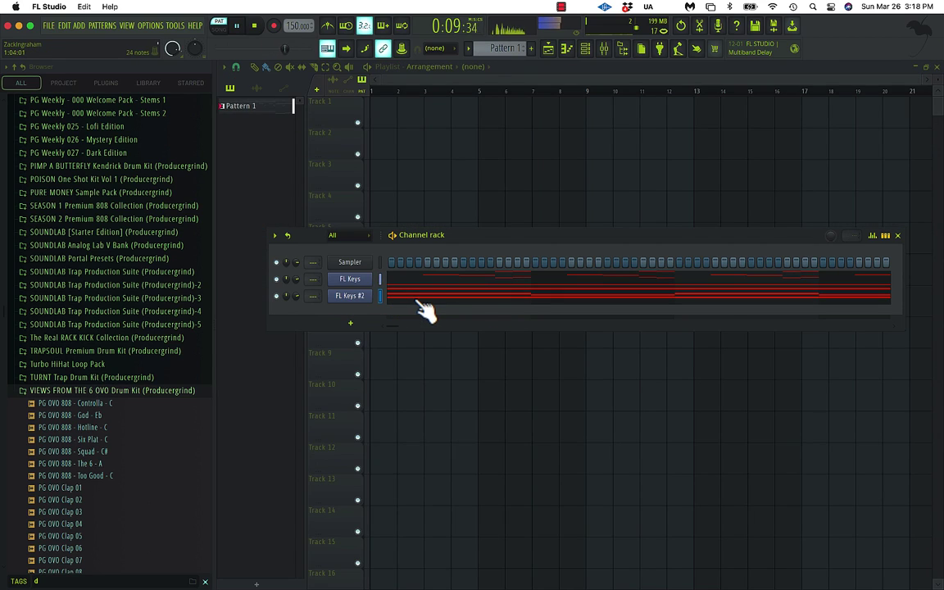
Step: Transpose the FL Keys #2 chords up one octave and duplicate their lowest notes one octave below, aligned to the bar starts
{"action": "left_click", "coordinate": [417, 300]}
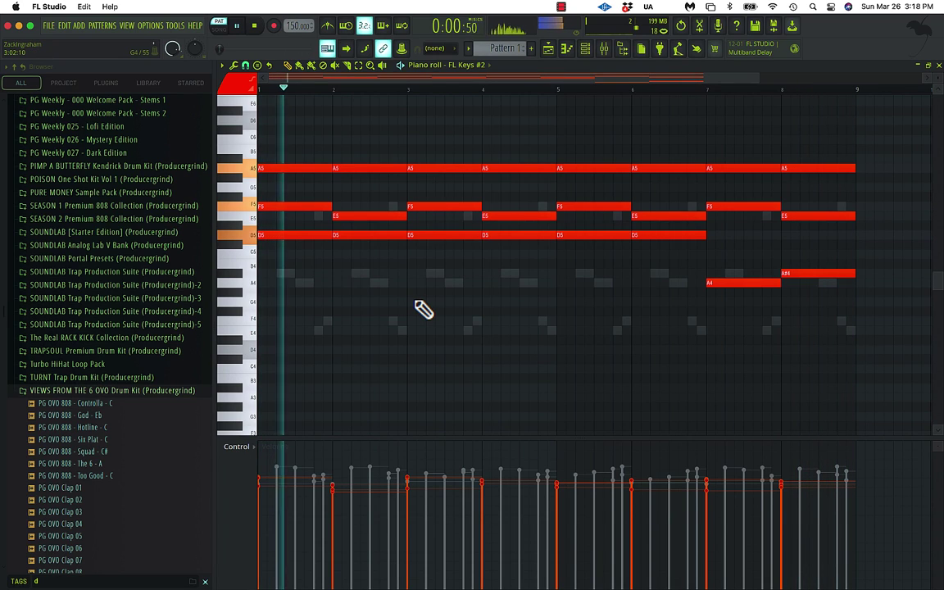
{"action": "key", "text": "ctrl+Up"}
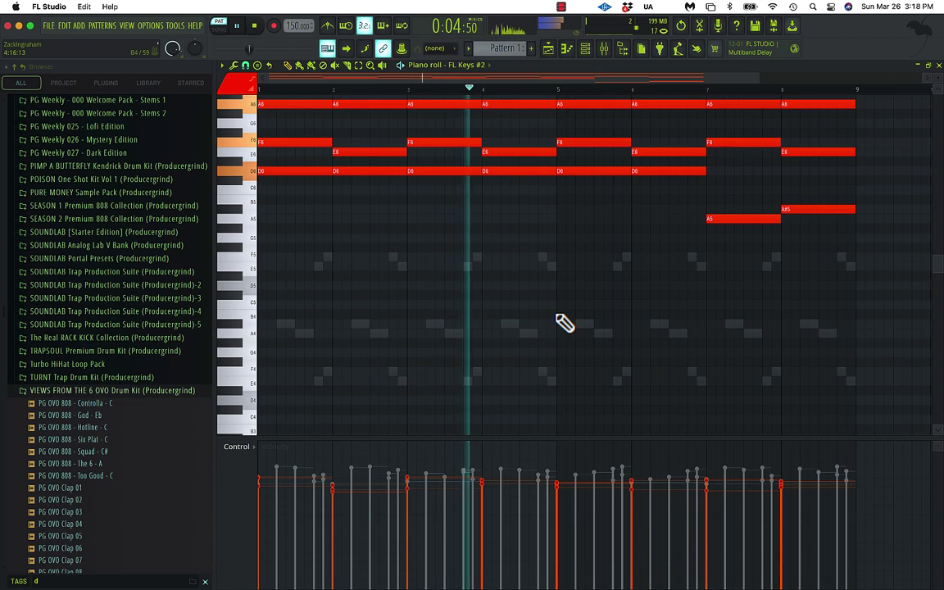
{"action": "left_click_drag", "start_coordinate": [897, 160], "coordinate": [236, 275]}
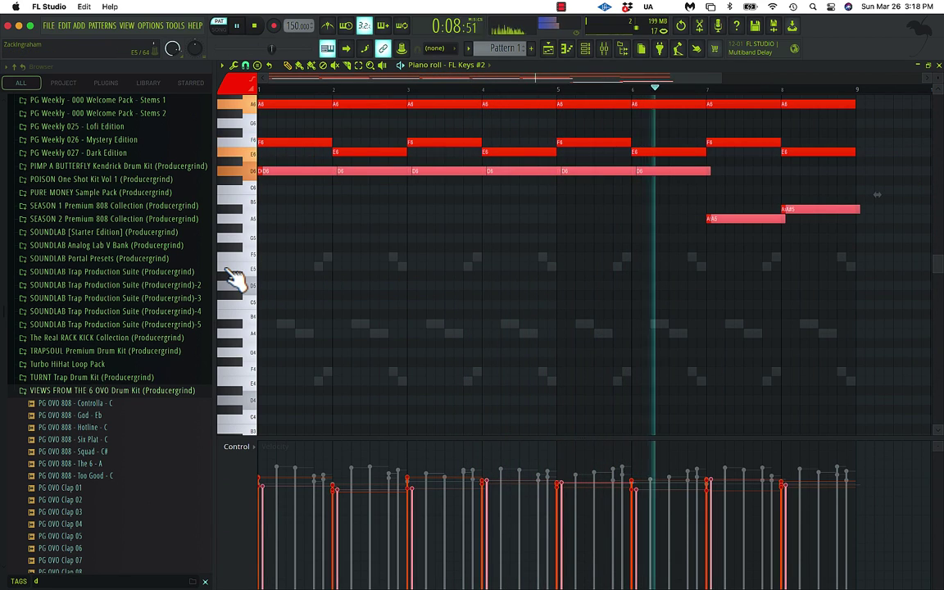
{"action": "key", "text": "super+Down"}
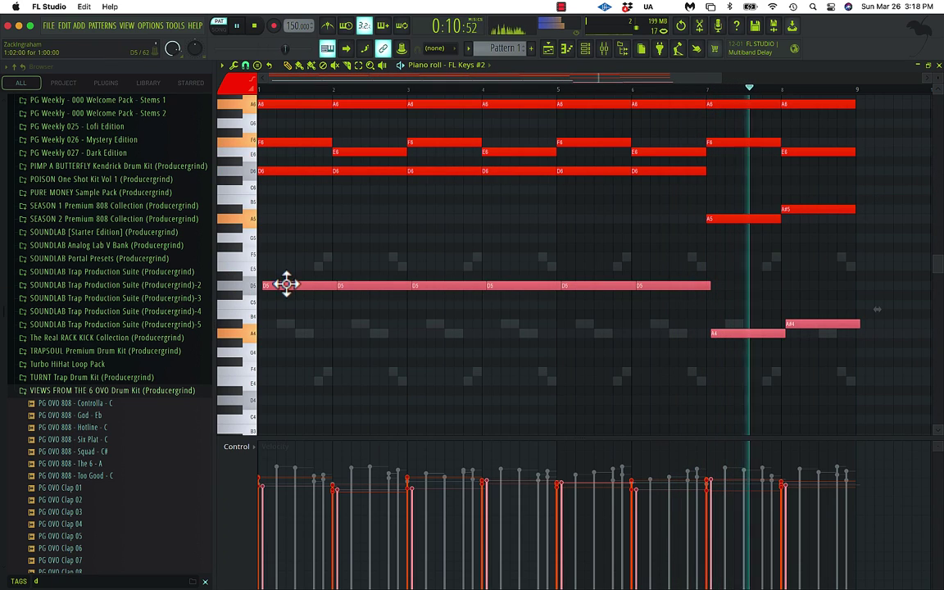
{"action": "left_click_drag", "start_coordinate": [286, 283], "coordinate": [248, 289]}
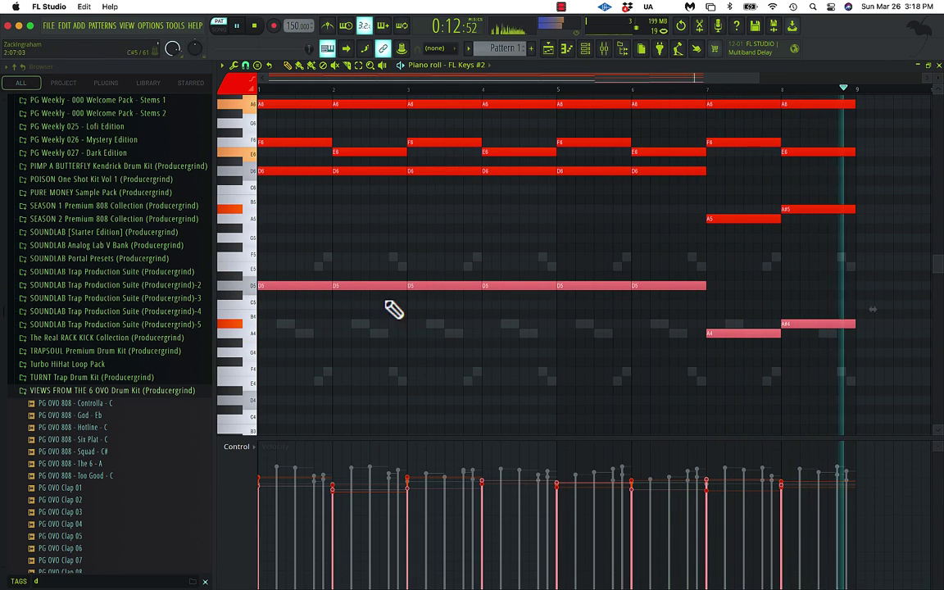
{"action": "scroll", "coordinate": [410, 317], "scroll_direction": "up", "scroll_amount": 3}
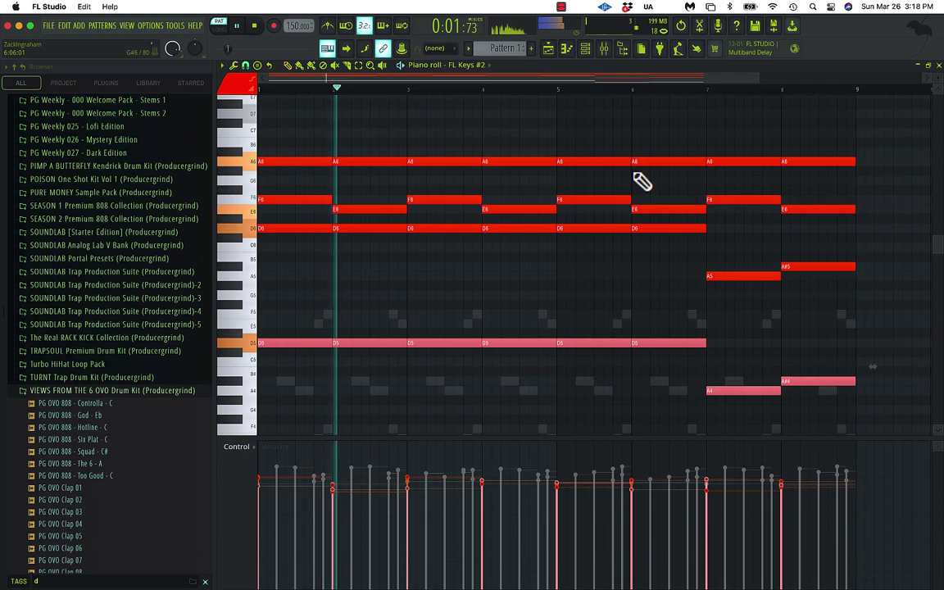
{"action": "key", "text": "space"}
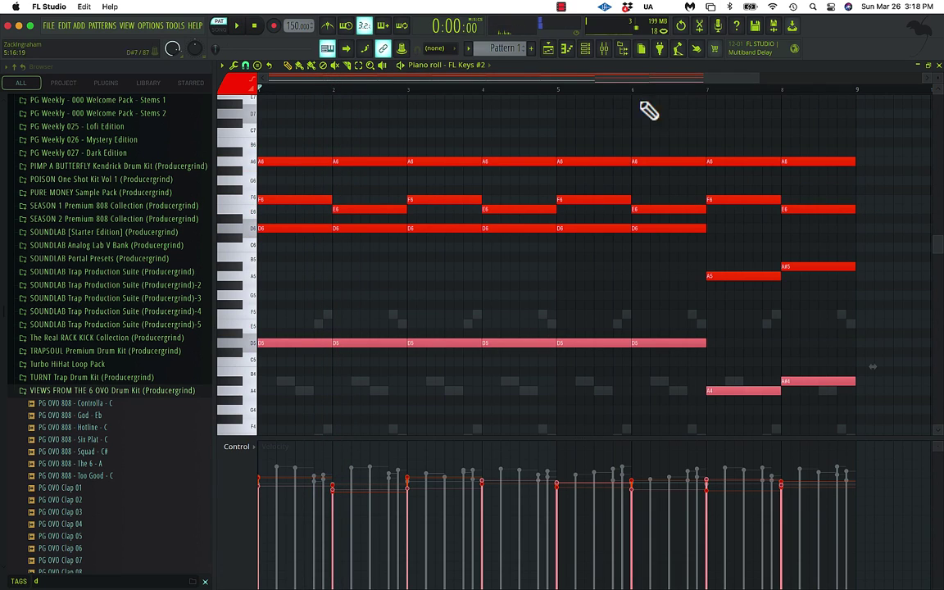
Step: Add a Sakura instrument channel and load the preset PAD A Kind of Pipe FG from its Pads bank
{"action": "left_click", "coordinate": [586, 51]}
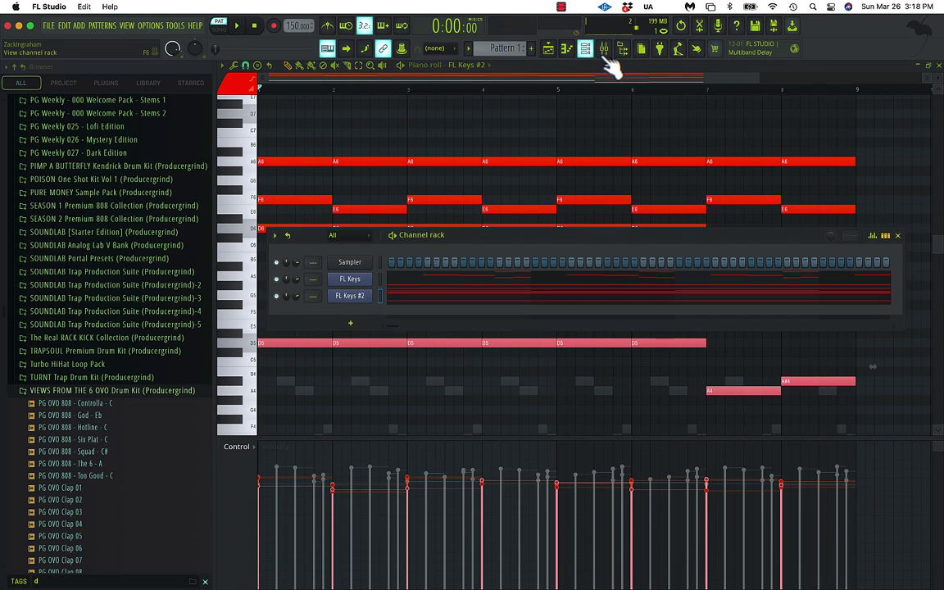
{"action": "left_click", "coordinate": [352, 326]}
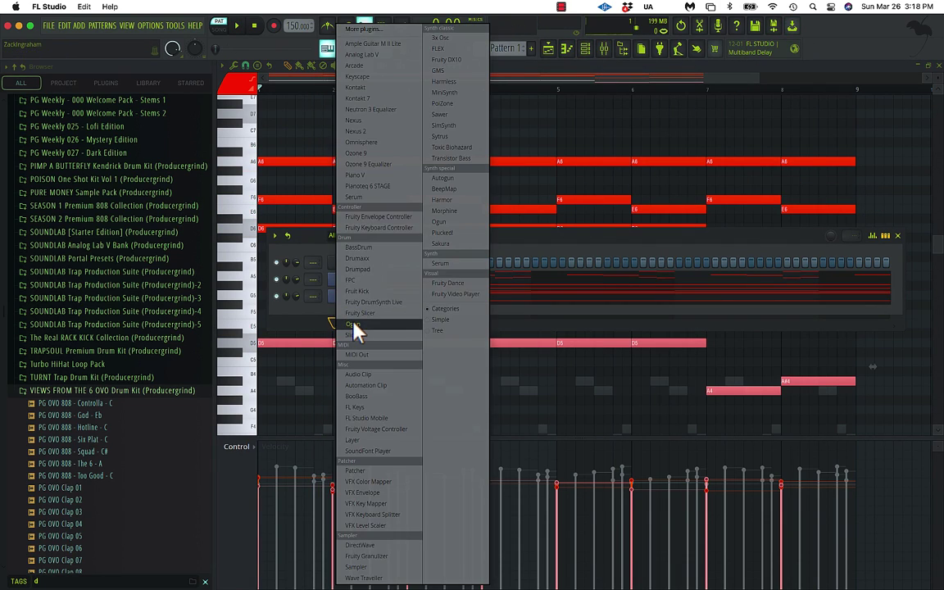
{"action": "left_click", "coordinate": [458, 246]}
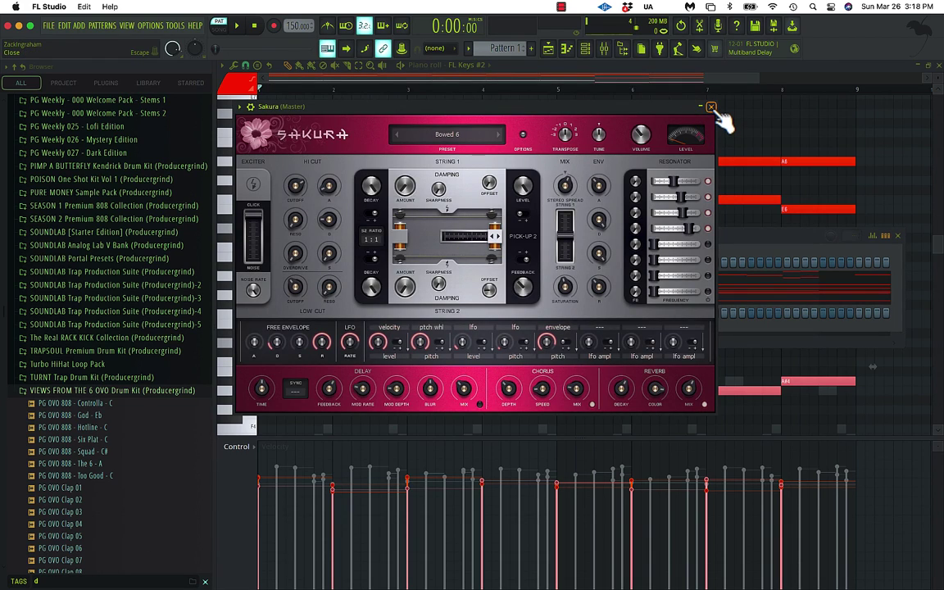
{"action": "left_click", "coordinate": [449, 148]}
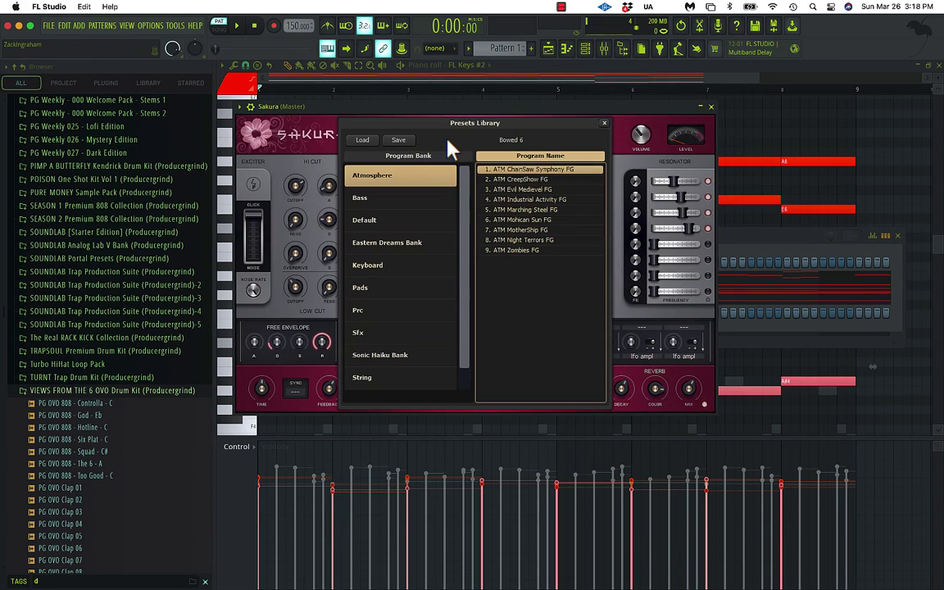
{"action": "left_click", "coordinate": [361, 297]}
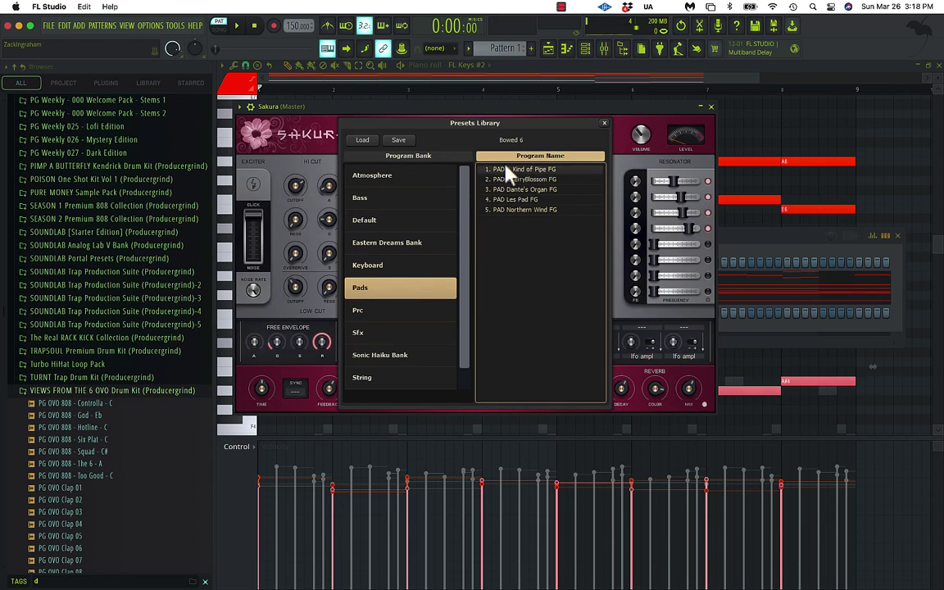
{"action": "left_click", "coordinate": [537, 170]}
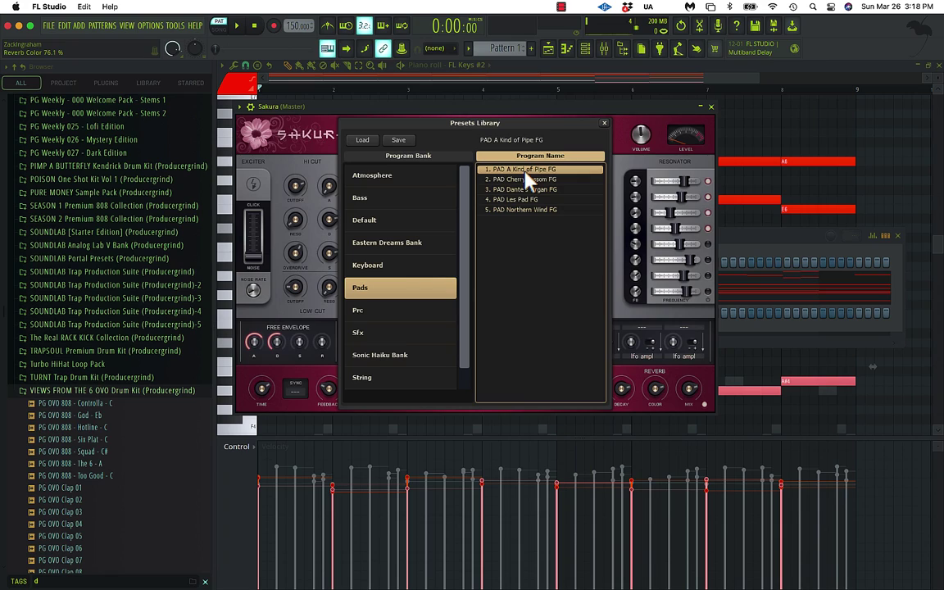
{"action": "left_click", "coordinate": [711, 107]}
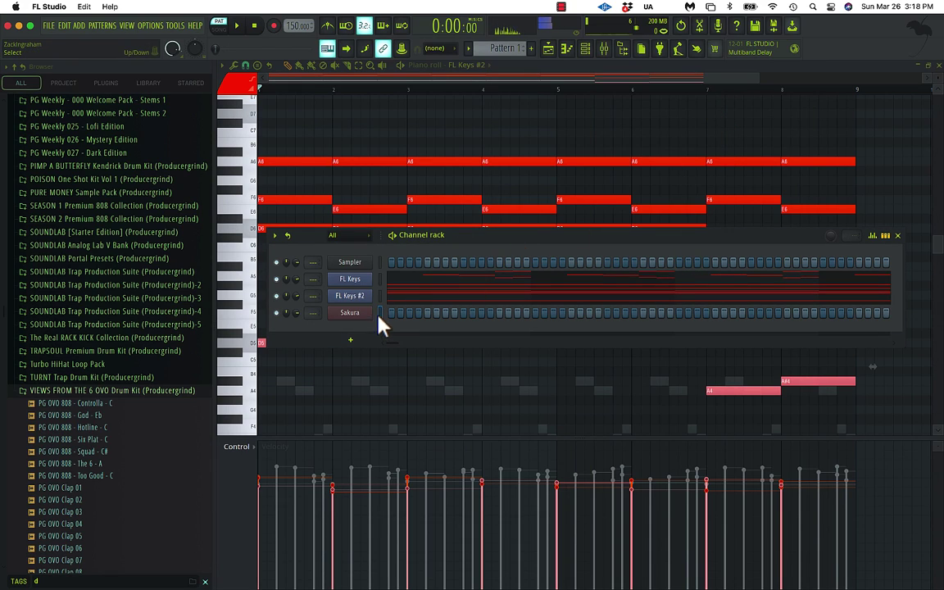
Step: Copy all chord notes from FL Keys #2 into the Sakura channel's piano roll
{"action": "left_click", "coordinate": [418, 300]}
{"action": "left_click", "coordinate": [419, 300]}
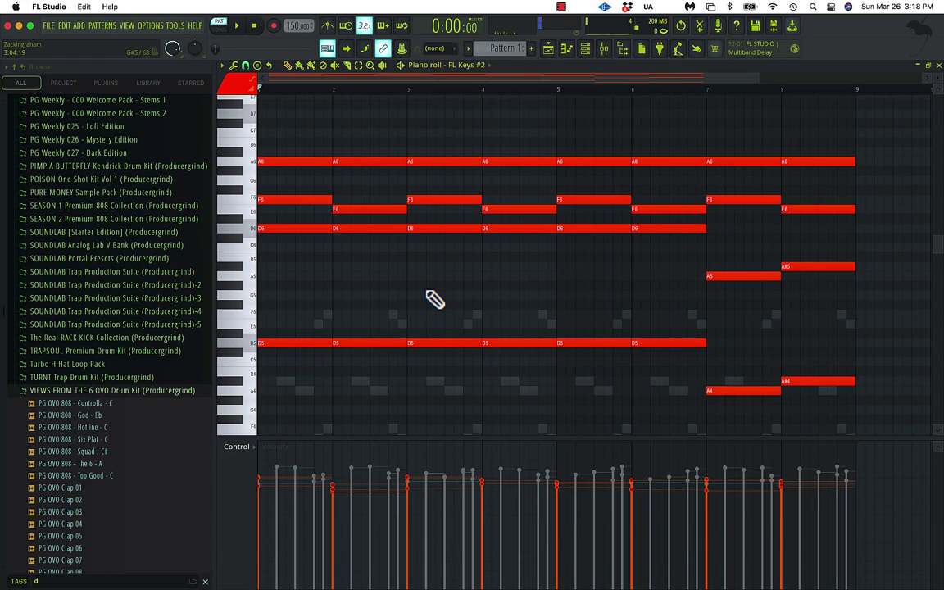
{"action": "key", "text": "super+a"}
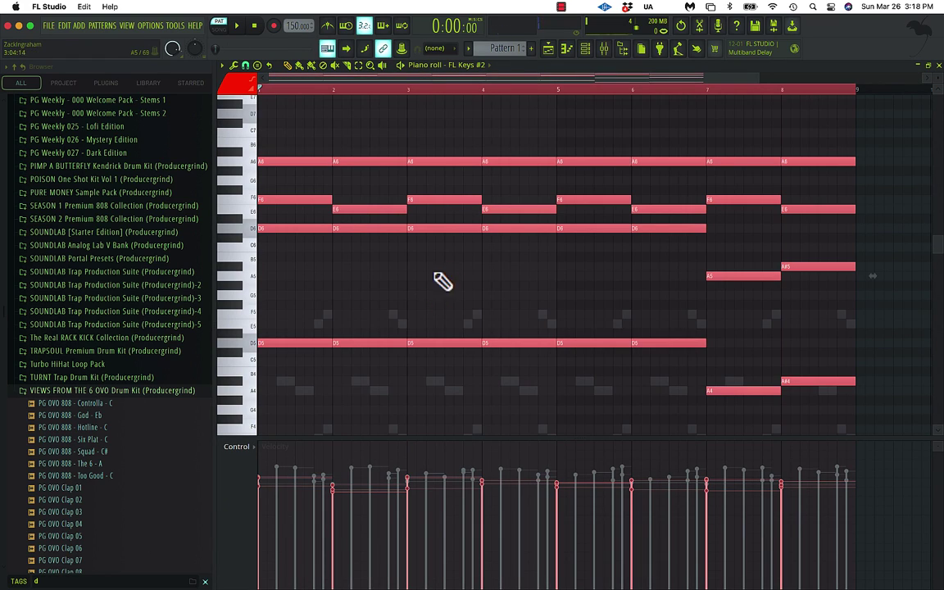
{"action": "left_click", "coordinate": [470, 67]}
{"action": "left_click", "coordinate": [467, 117]}
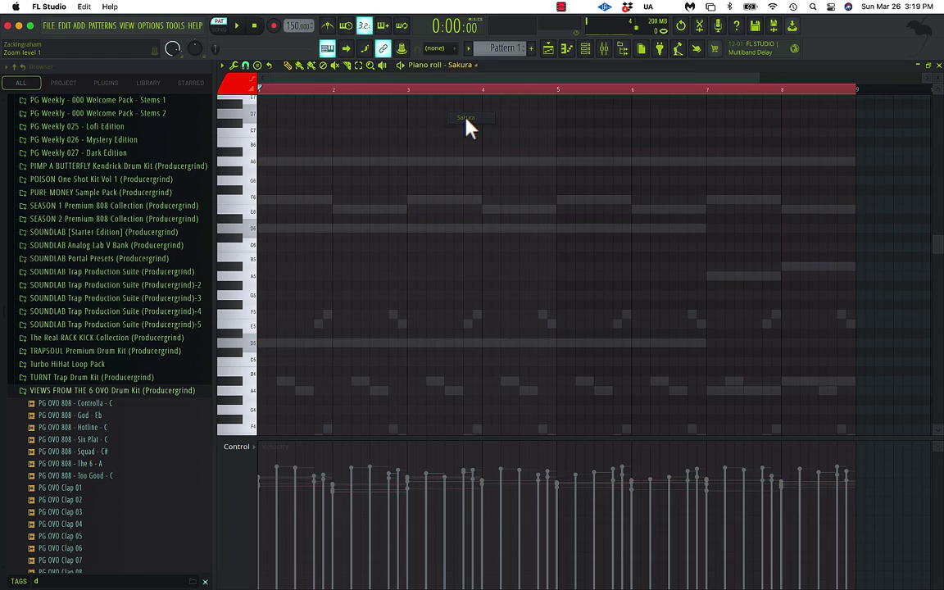
{"action": "key", "text": "super+v"}
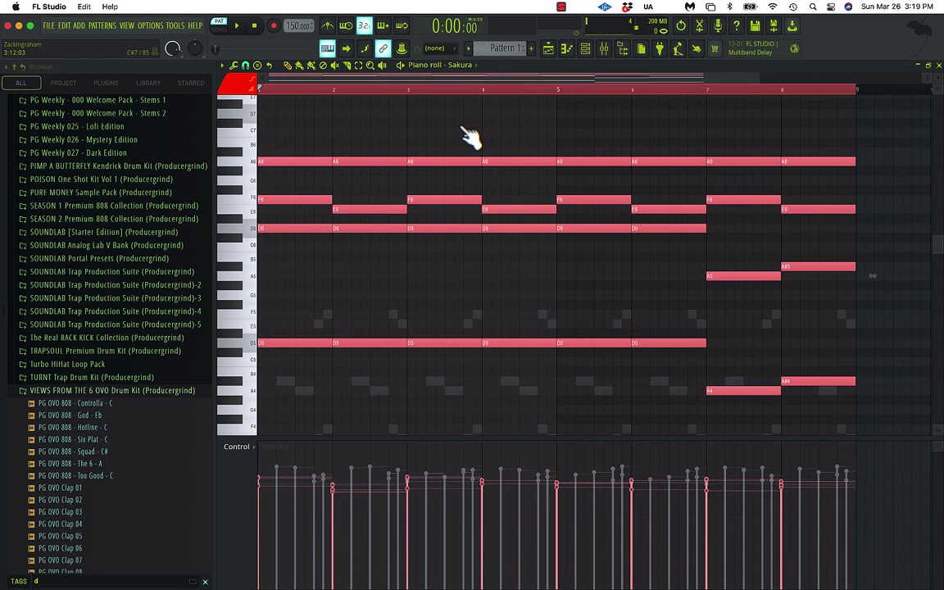
Step: Play the layered pattern with the mixer and channel rack shown, and stop playback
{"action": "key", "text": "space"}
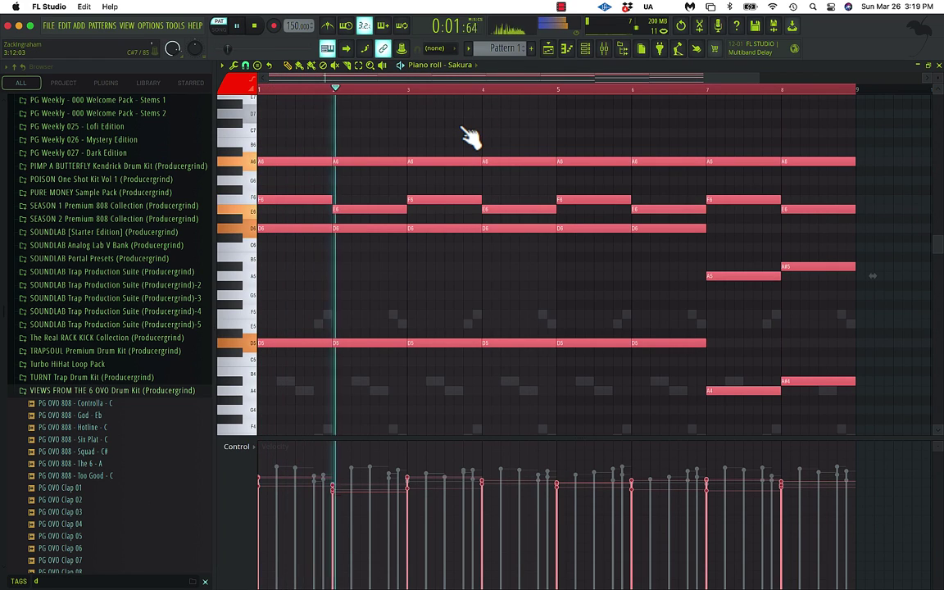
{"action": "left_click", "coordinate": [604, 49]}
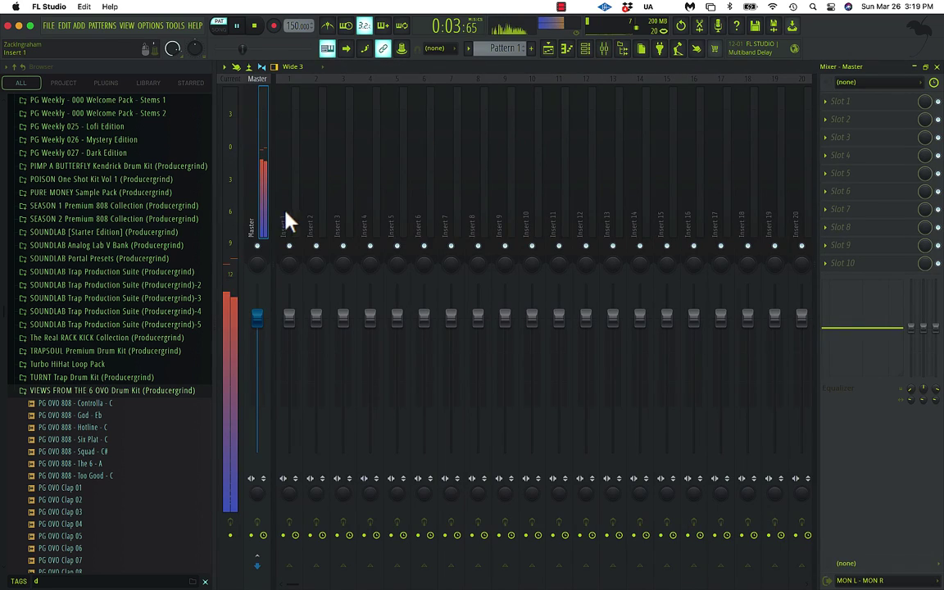
{"action": "left_click", "coordinate": [585, 48]}
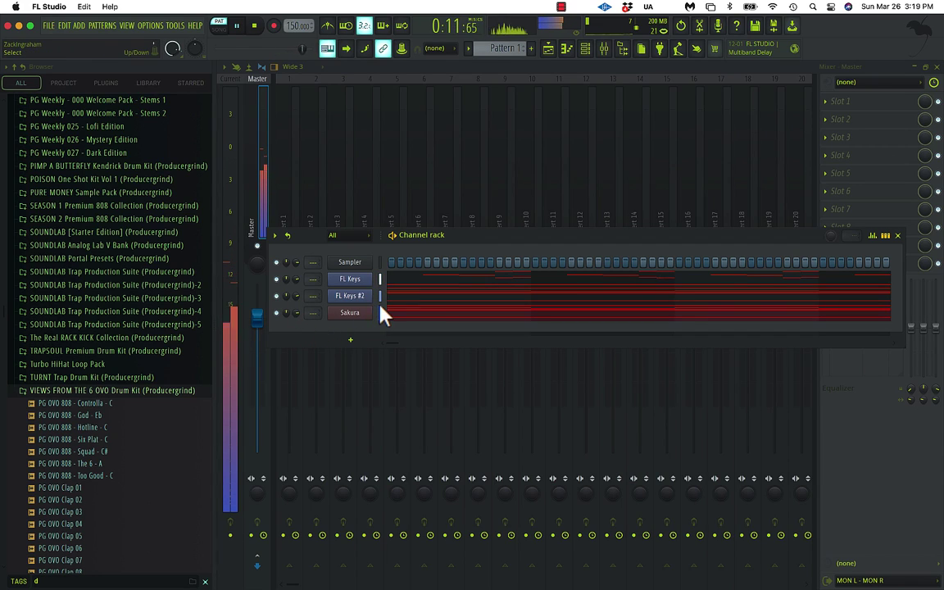
{"action": "key", "text": "space"}
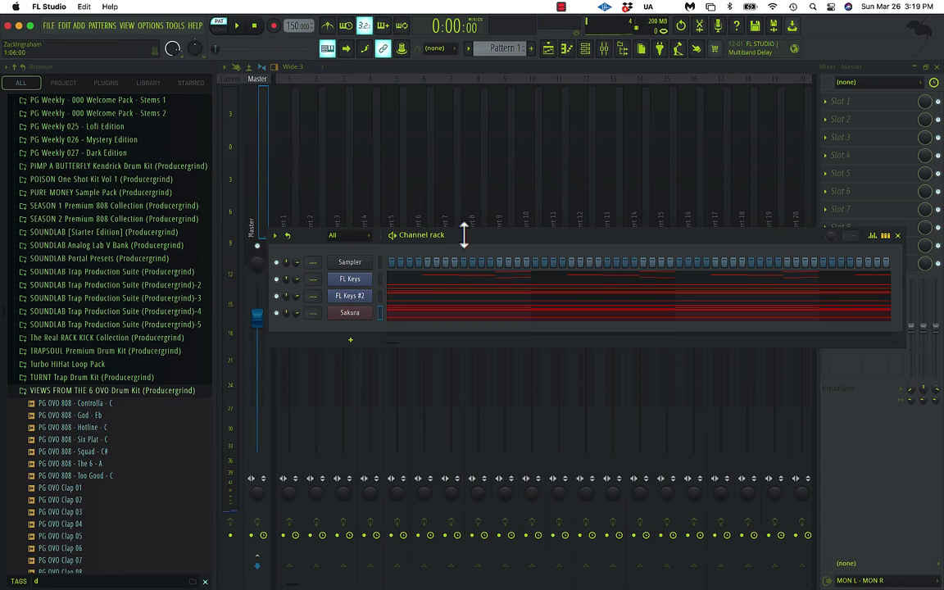
Step: View the playlist, piano roll, channel rack and mixer windows in turn
{"action": "left_click", "coordinate": [587, 49]}
{"action": "left_click", "coordinate": [589, 52]}
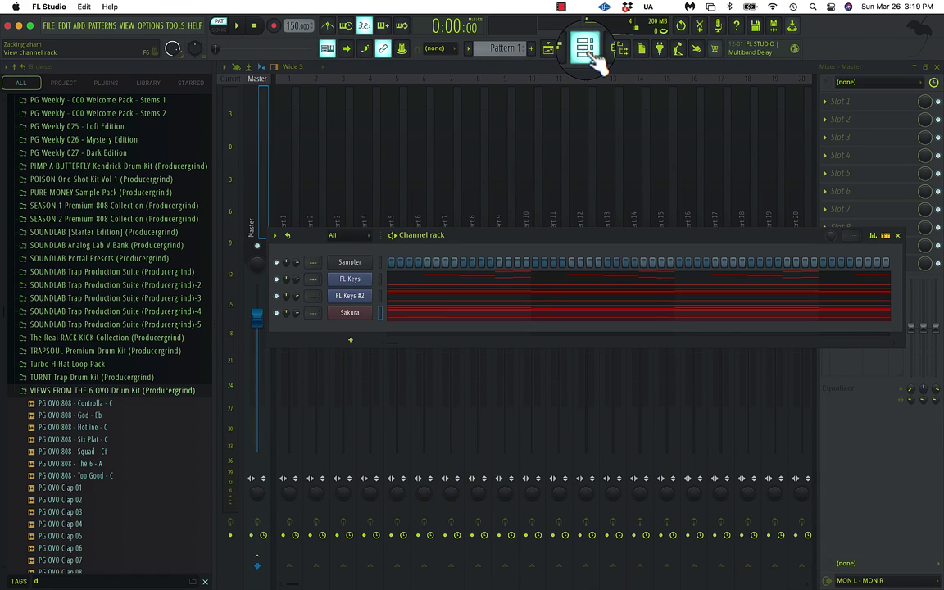
{"action": "left_click", "coordinate": [548, 48]}
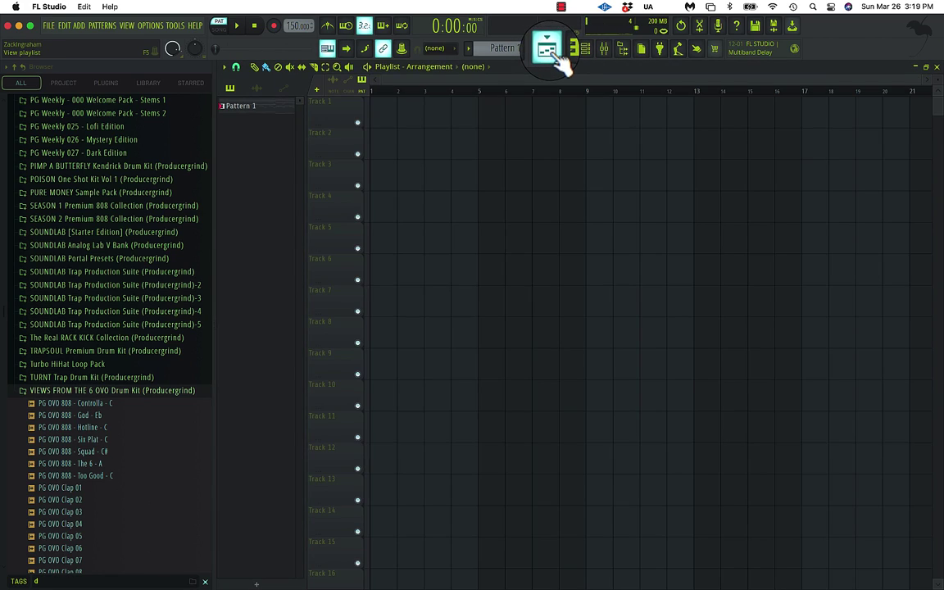
{"action": "left_click", "coordinate": [578, 54]}
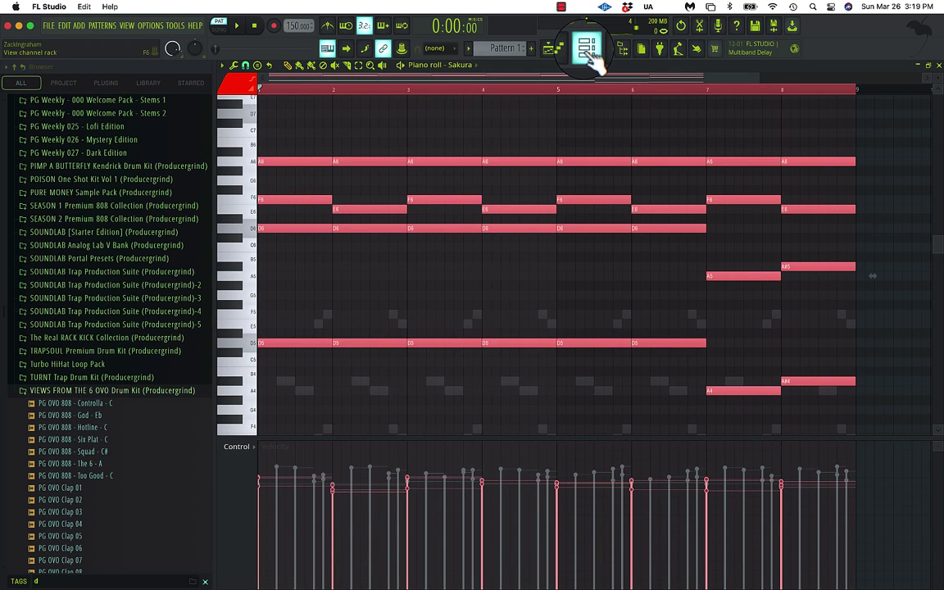
{"action": "left_click", "coordinate": [590, 51]}
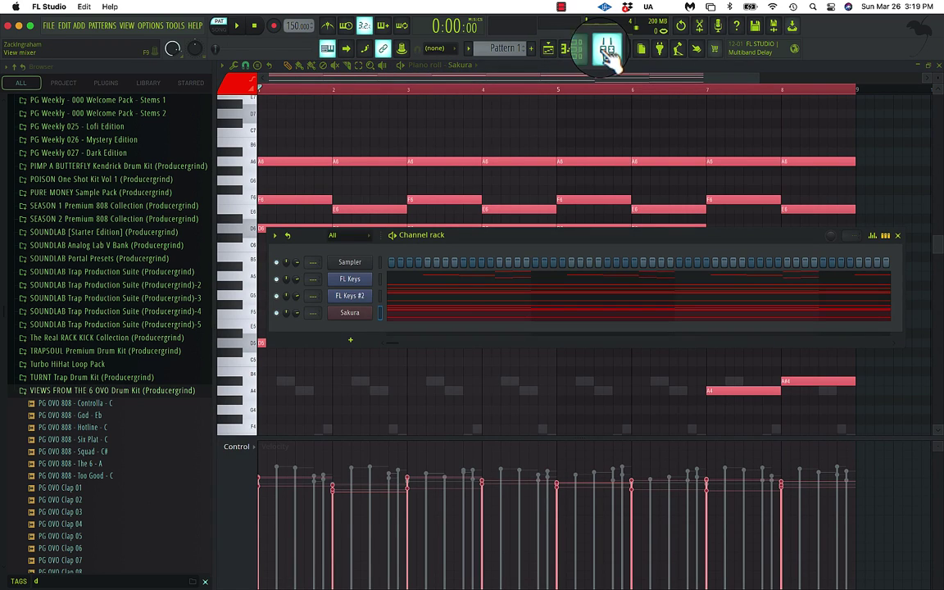
{"action": "left_click", "coordinate": [606, 51]}
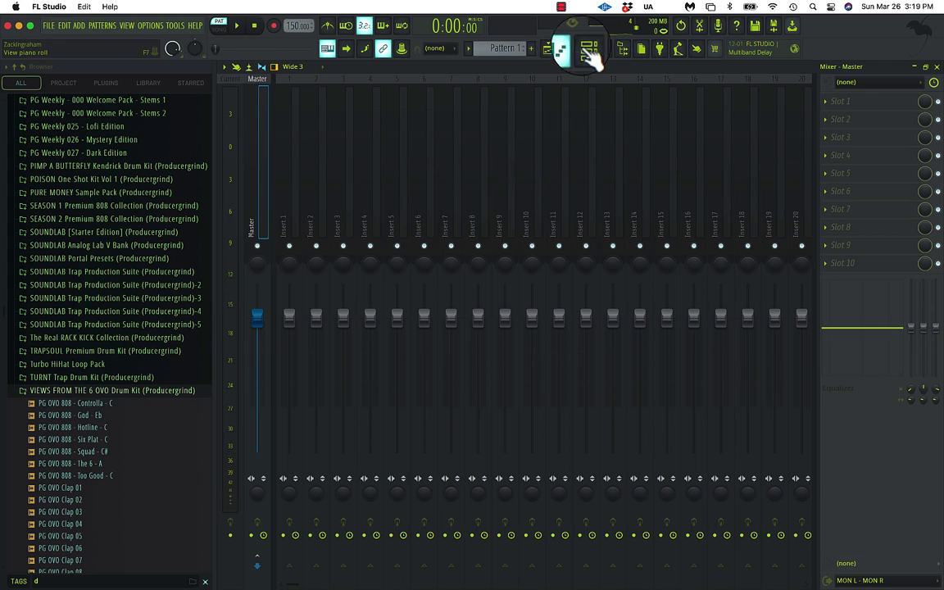
{"action": "left_click", "coordinate": [607, 51]}
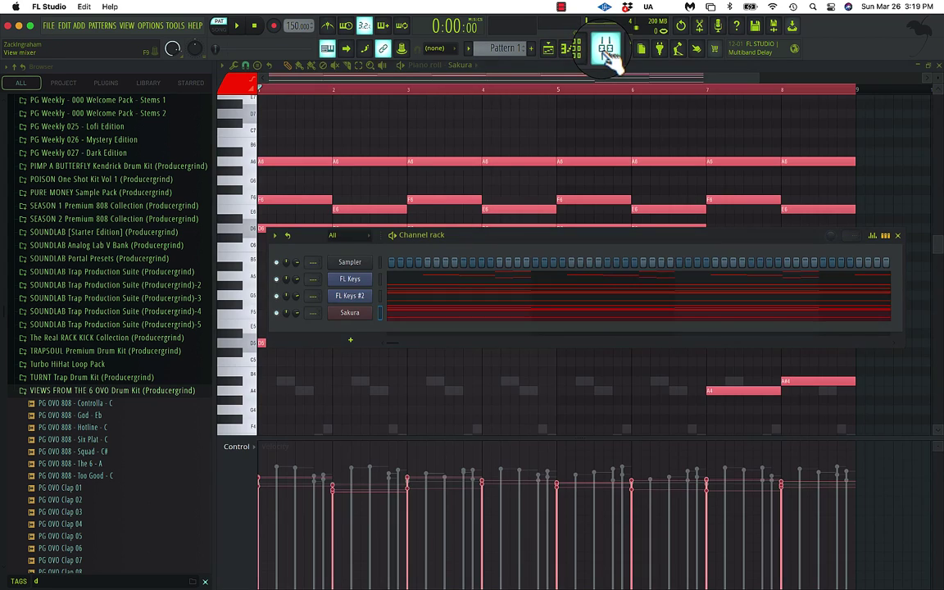
Step: Select the FL Keys, FL Keys #2 and Sakura channels and route them to consecutive mixer tracks starting from Insert 1
{"action": "left_click", "coordinate": [586, 50]}
{"action": "left_click", "coordinate": [587, 49]}
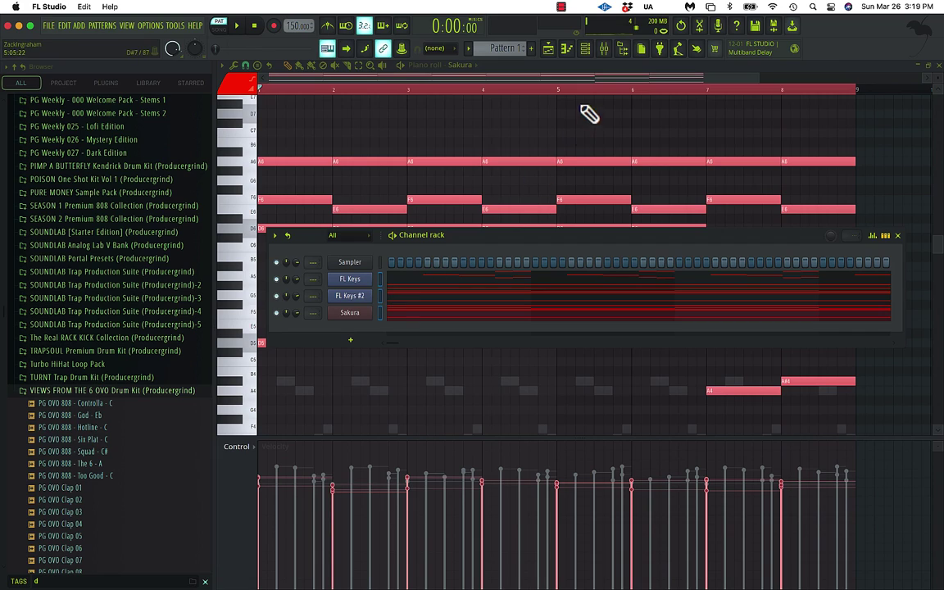
{"action": "left_click", "coordinate": [607, 51]}
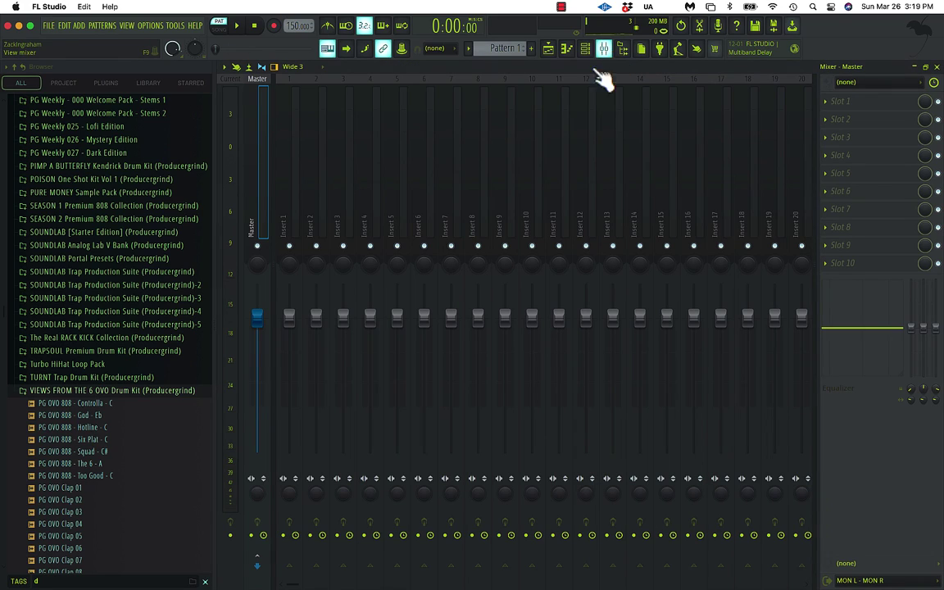
{"action": "right_click", "coordinate": [287, 211]}
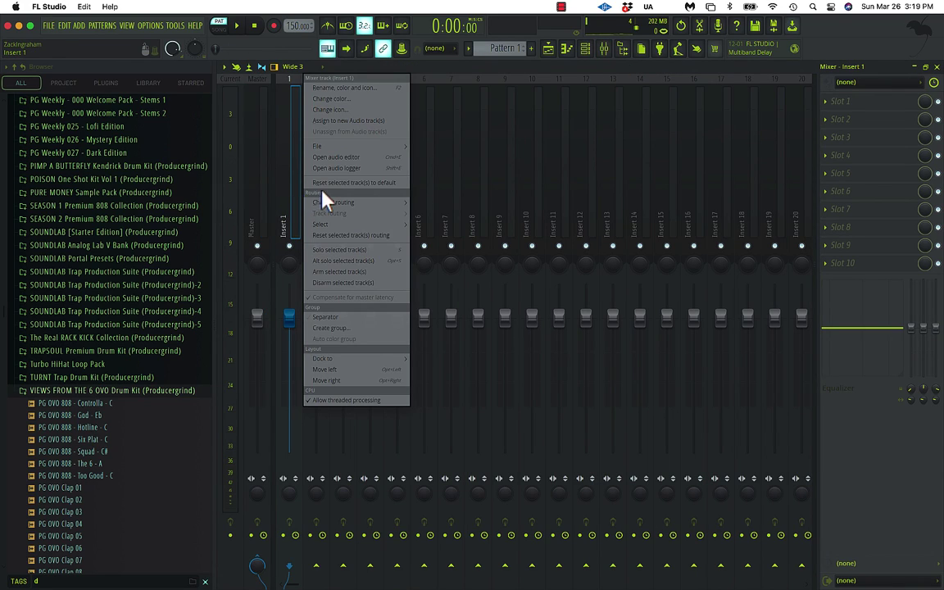
{"action": "mouse_move", "coordinate": [348, 211]}
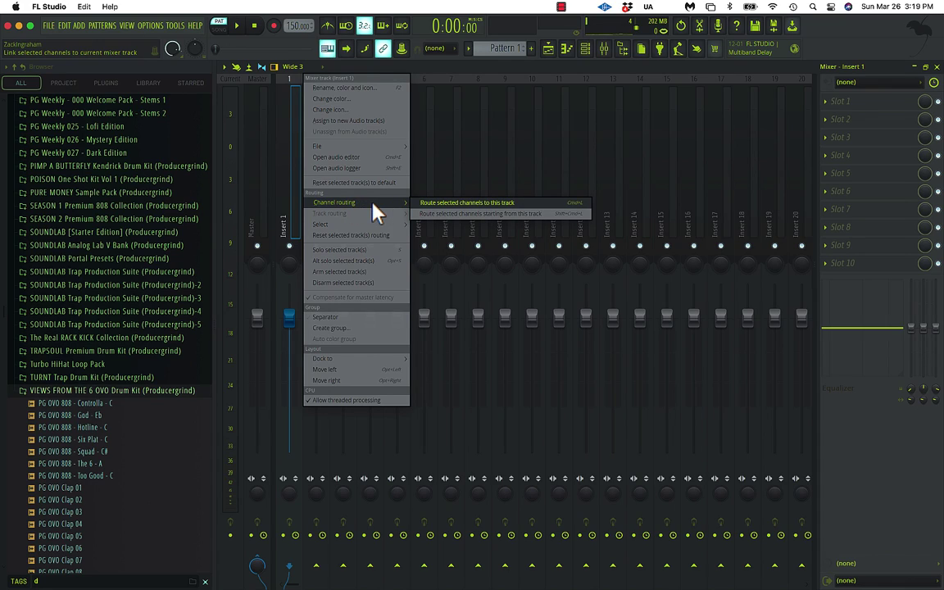
{"action": "left_click", "coordinate": [433, 217]}
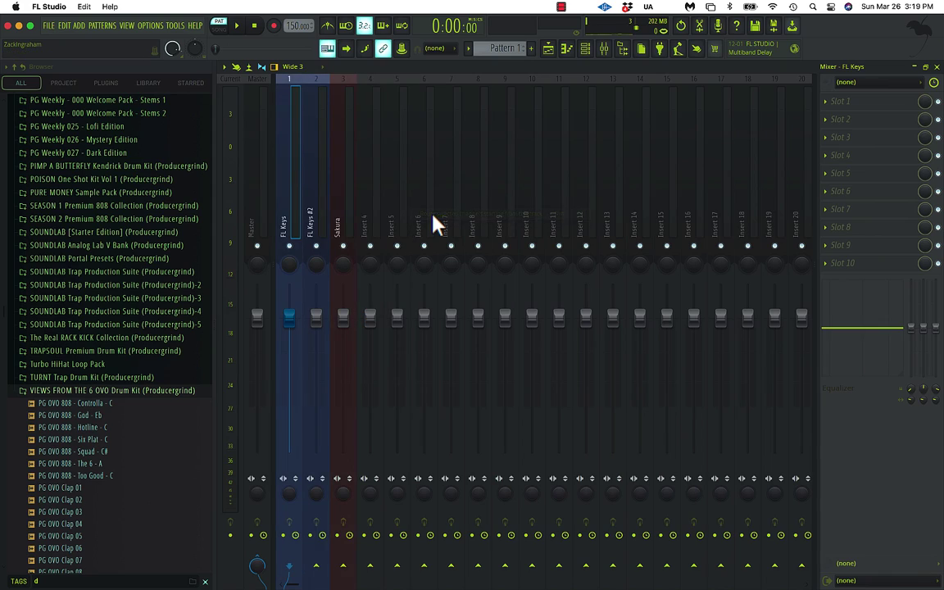
Step: Route the FL Keys, FL Keys #2 and Sakura mixer tracks only to Insert 4 and test the routing with a short playback
{"action": "left_click", "coordinate": [343, 158], "text": "shift"}
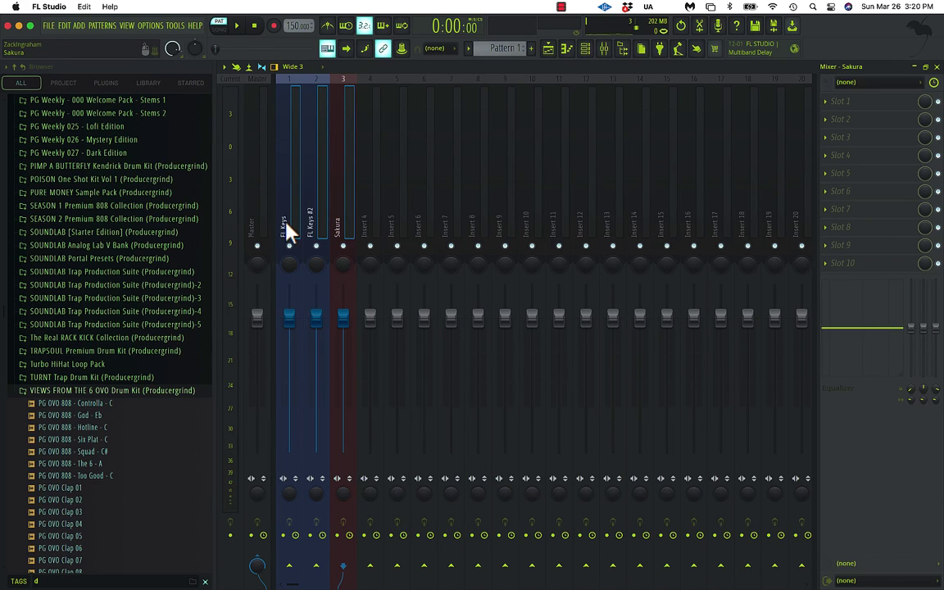
{"action": "right_click", "coordinate": [374, 572]}
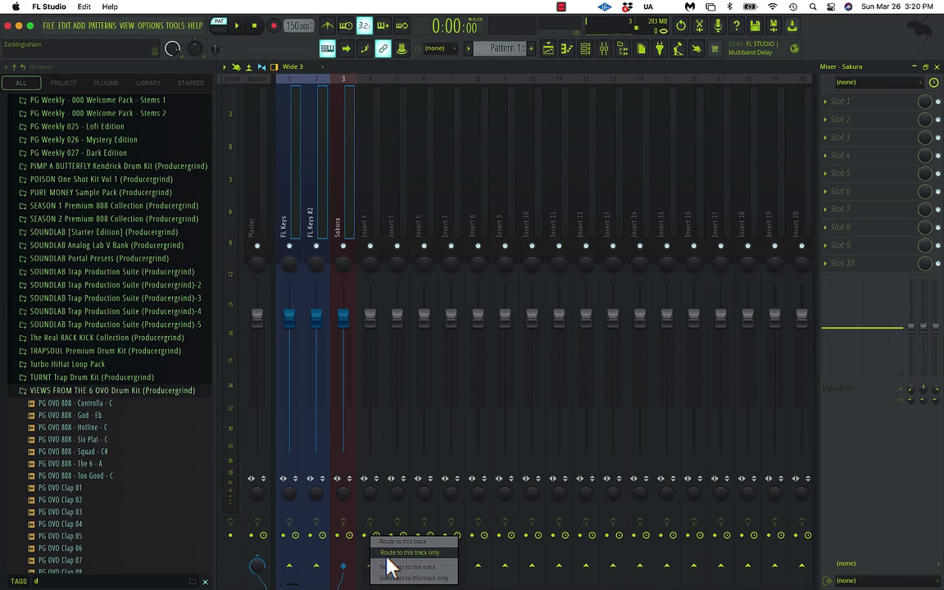
{"action": "left_click", "coordinate": [390, 566]}
{"action": "key", "text": "space"}
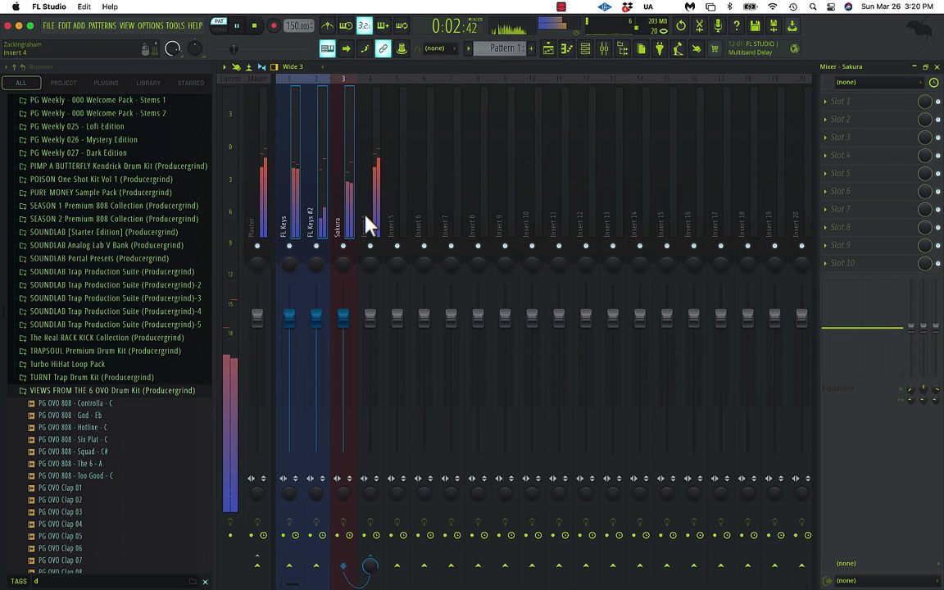
{"action": "key", "text": "space"}
Step: Rename mixer track Insert 4 as Mel Buss and give it a purple color
{"action": "right_click", "coordinate": [367, 228]}
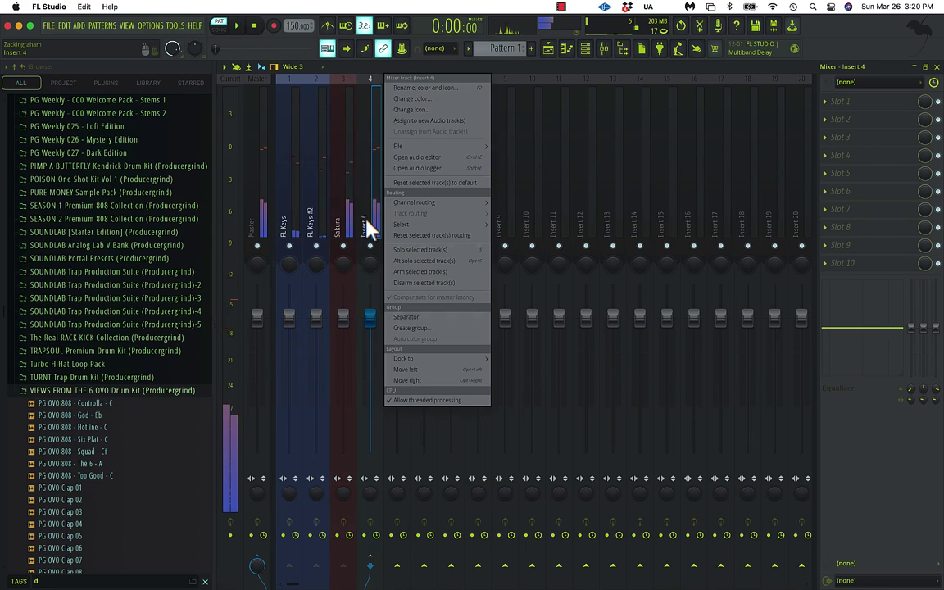
{"action": "left_click", "coordinate": [422, 89]}
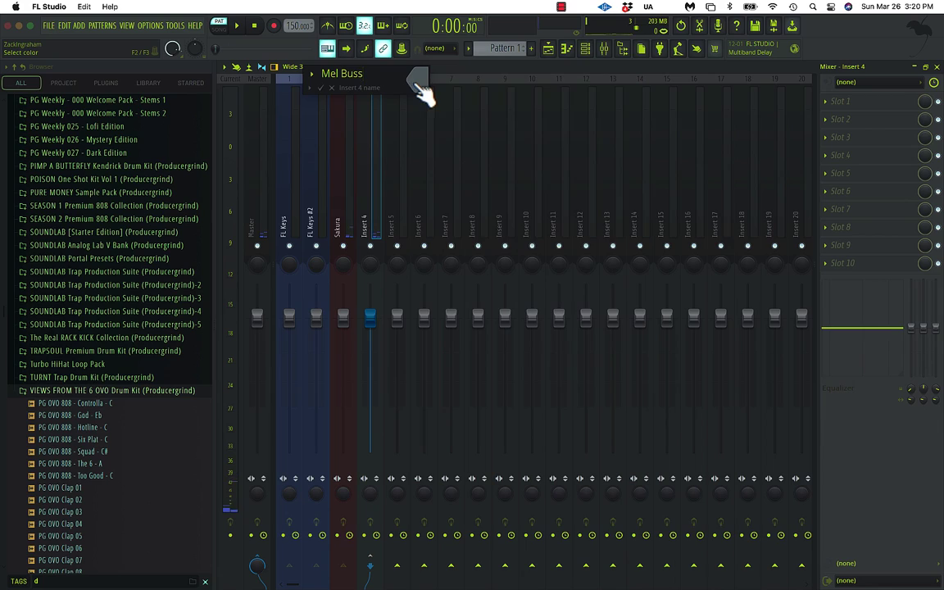
{"action": "left_click", "coordinate": [418, 84]}
{"action": "left_click", "coordinate": [548, 119]}
{"action": "key", "text": "Return"}
Step: Lower the FL Keys track to -1.8 dB, FL Keys #2 to -0.7 dB and Sakura to -2.4 dB during playback
{"action": "key", "text": "space"}
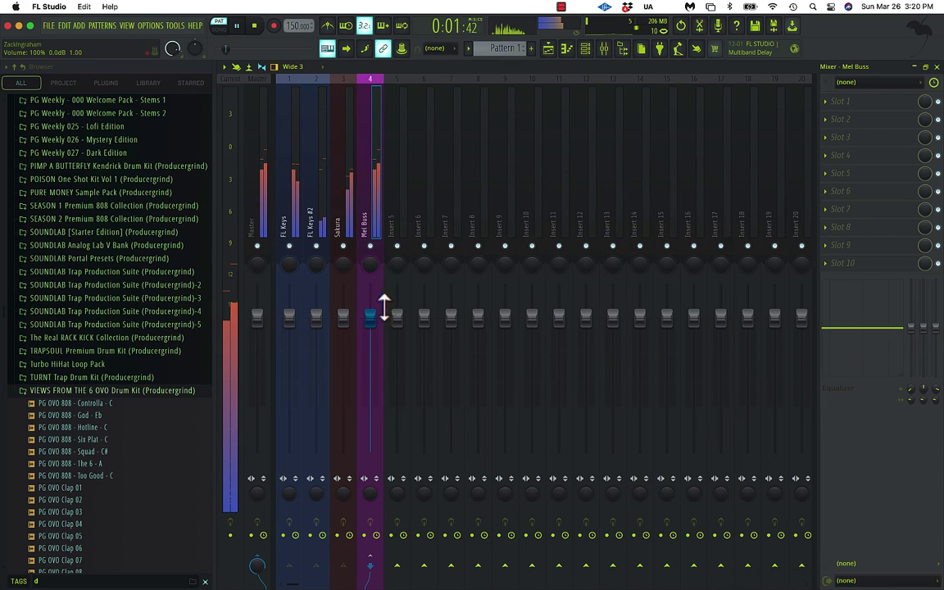
{"action": "right_click", "coordinate": [289, 246]}
{"action": "left_click_drag", "start_coordinate": [290, 320], "coordinate": [343, 331]}
{"action": "left_click", "coordinate": [342, 246]}
{"action": "left_click", "coordinate": [370, 184]}
{"action": "key", "text": "space"}
Step: Load Fruity Reeverb 2 into the first effect slot of Mel Buss and reduce its mix level to about 24% during playback
{"action": "left_click", "coordinate": [831, 102]}
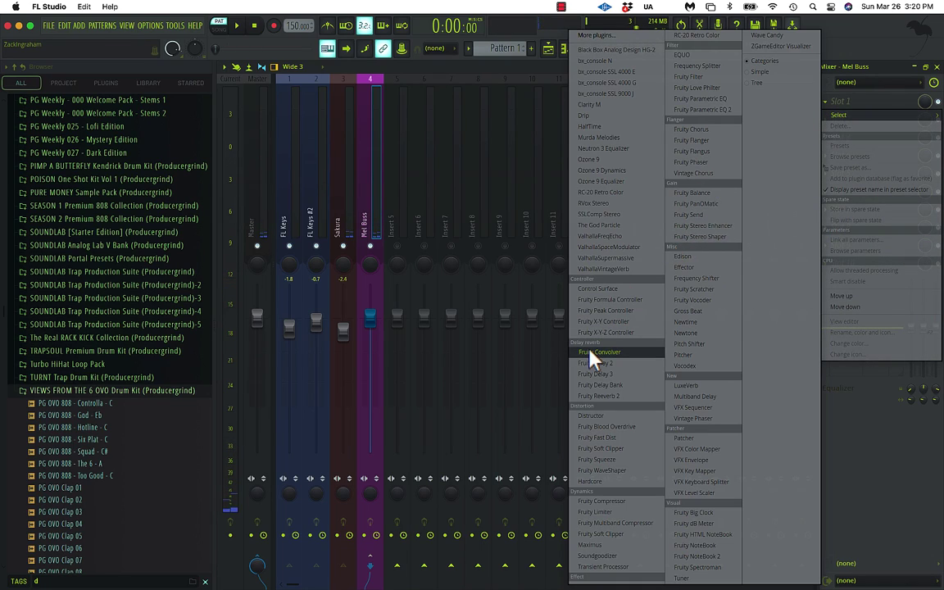
{"action": "left_click", "coordinate": [599, 396]}
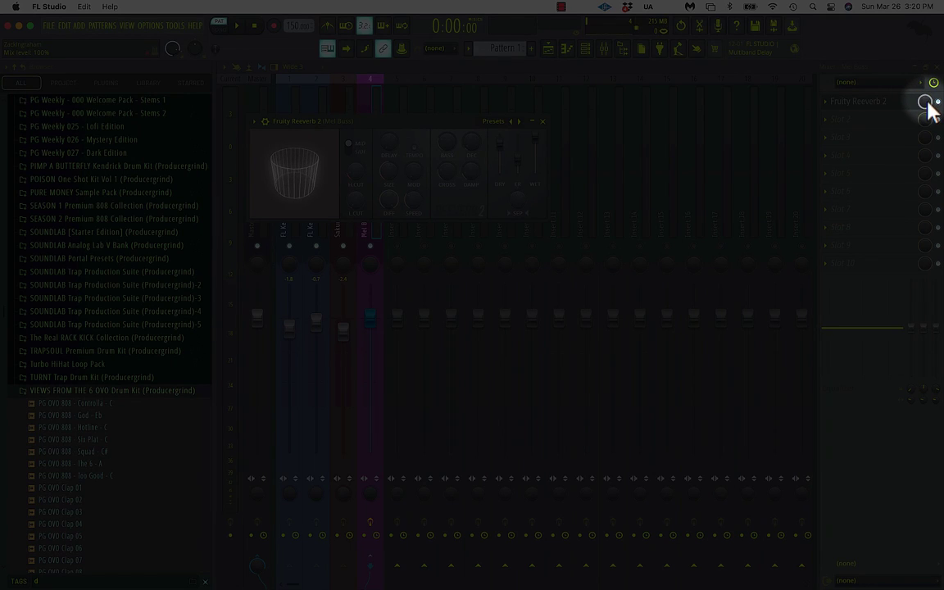
{"action": "key", "text": "space"}
{"action": "left_click_drag", "start_coordinate": [927, 102], "coordinate": [927, 162]}
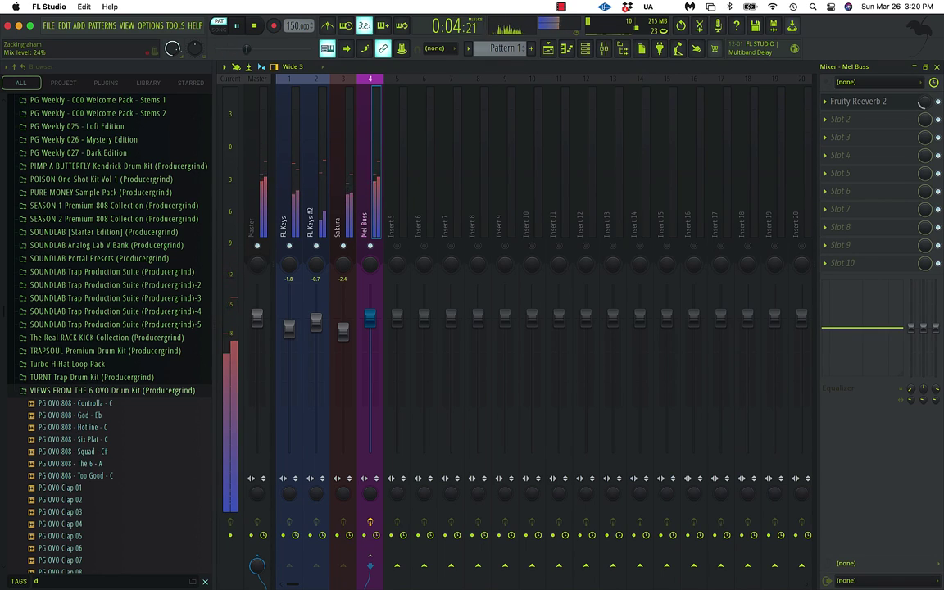
Step: Load Multiband Delay into the second effect slot of Mel Buss, apply the Varispectra (morph) preset and play the pattern
{"action": "left_click", "coordinate": [834, 120]}
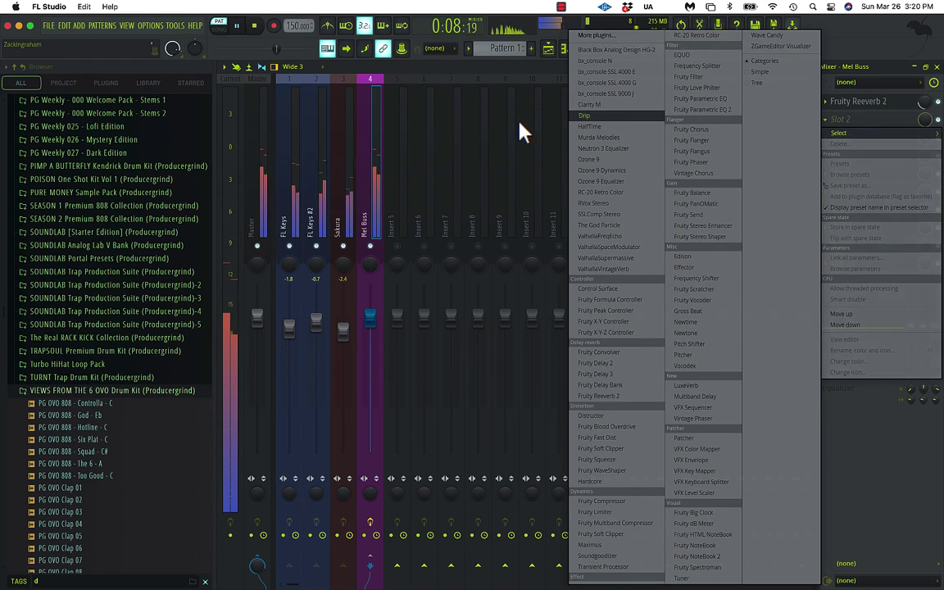
{"action": "left_click", "coordinate": [516, 130]}
{"action": "key", "text": "space"}
{"action": "left_click", "coordinate": [834, 120]}
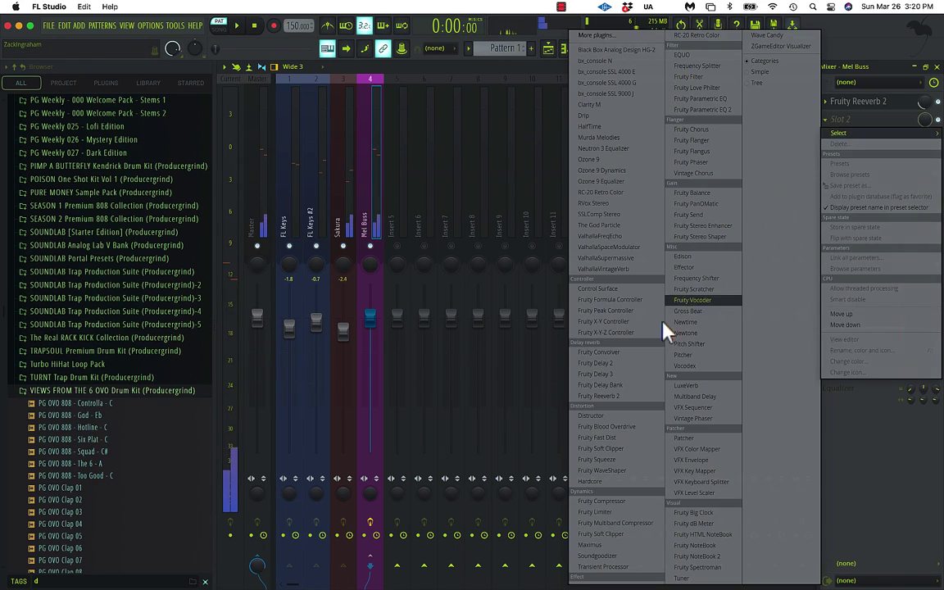
{"action": "left_click", "coordinate": [714, 397]}
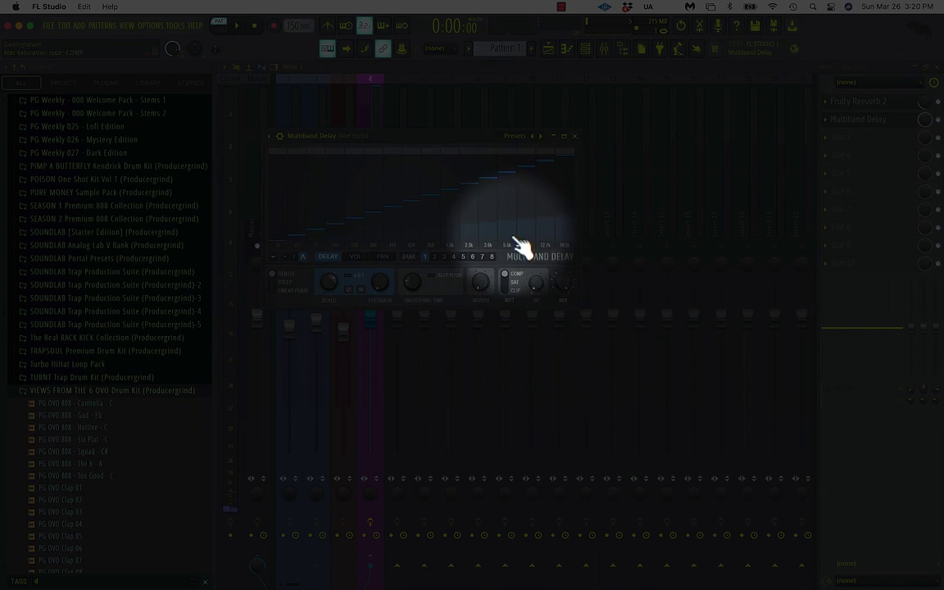
{"action": "left_click", "coordinate": [533, 136]}
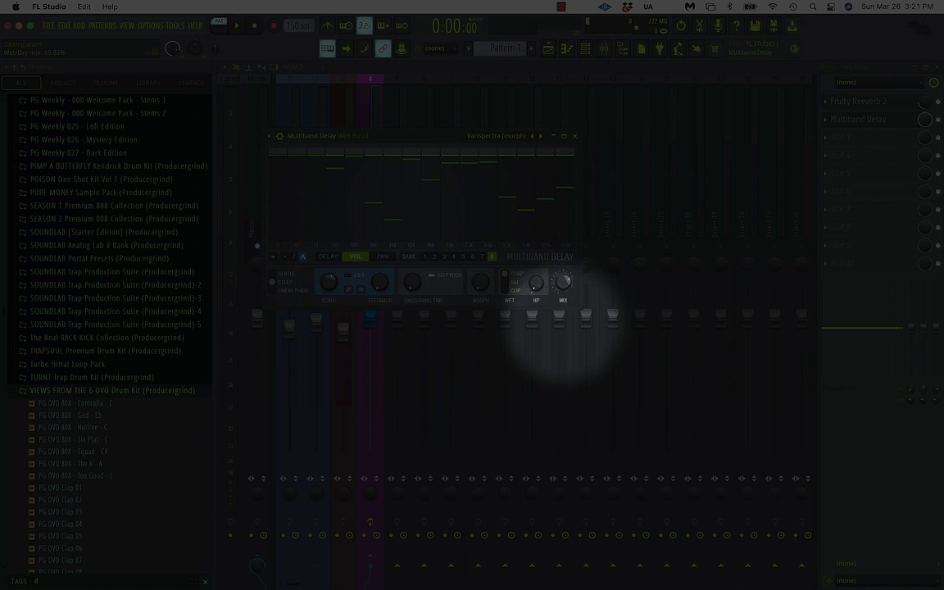
{"action": "key", "text": "space"}
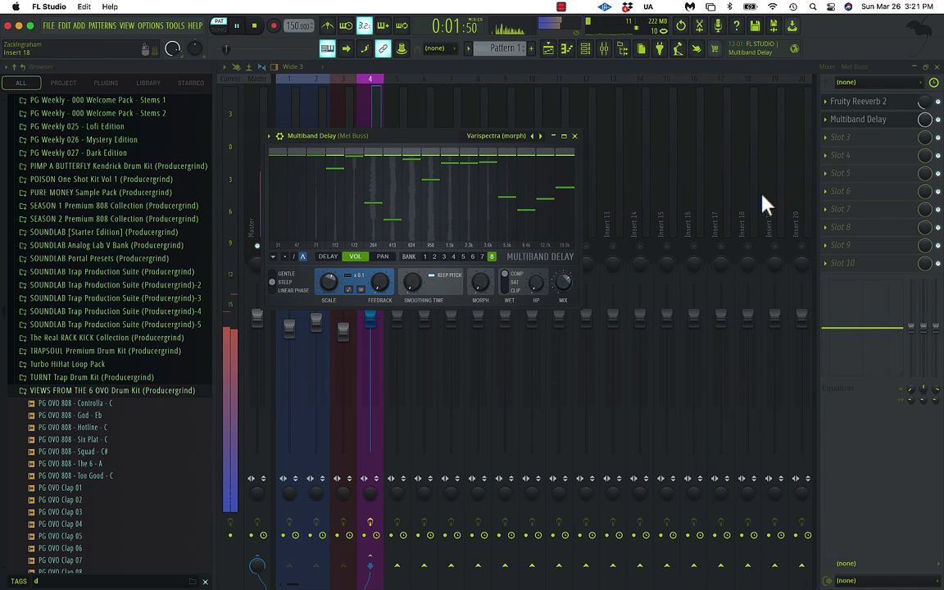
Step: Load Fruity Parametric EQ 2 into the third effect slot of Mel Buss with the 20Hz + 18kHz cut preset
{"action": "left_click", "coordinate": [844, 139]}
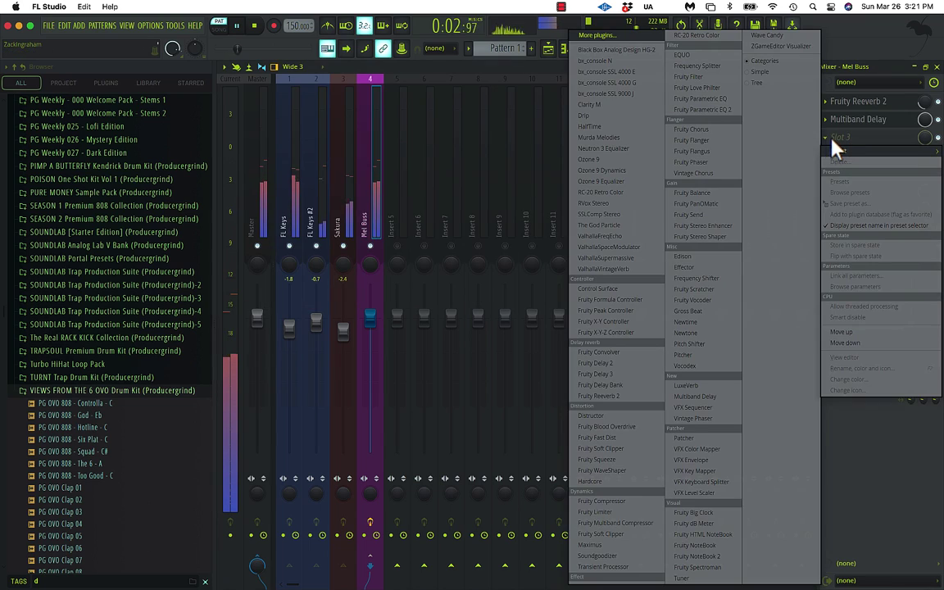
{"action": "left_click", "coordinate": [722, 110]}
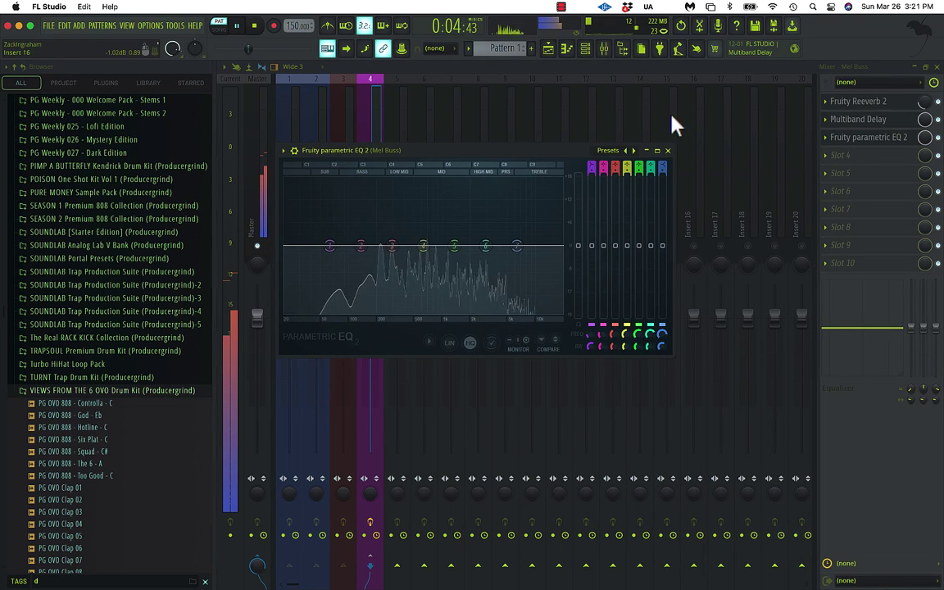
{"action": "left_click", "coordinate": [633, 151]}
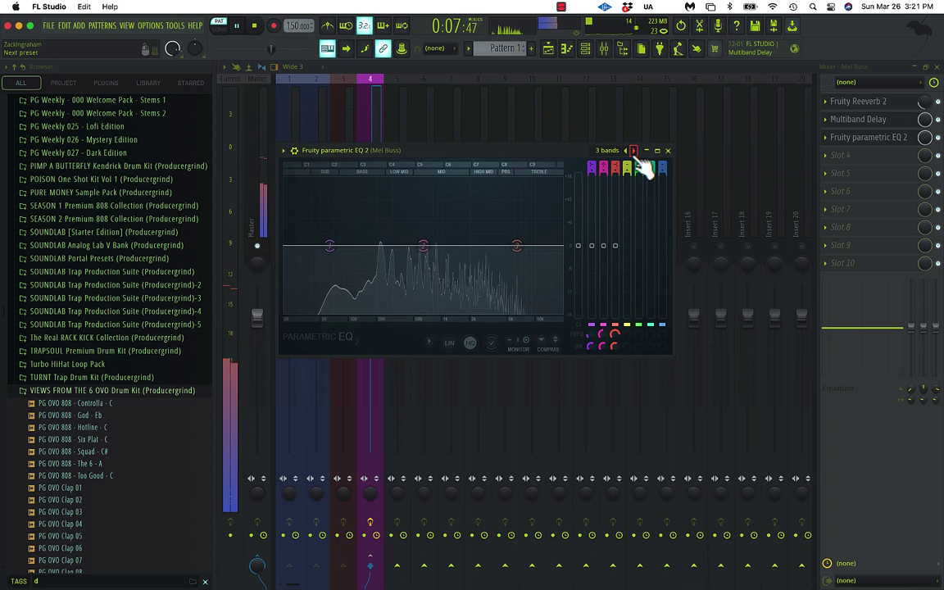
{"action": "left_click", "coordinate": [634, 151]}
Step: Raise the EQ's high-pass cutoff and lower its low-pass cutoff to about 9.4 kHz, then close the EQ window
{"action": "left_click_drag", "start_coordinate": [286, 246], "coordinate": [343, 246]}
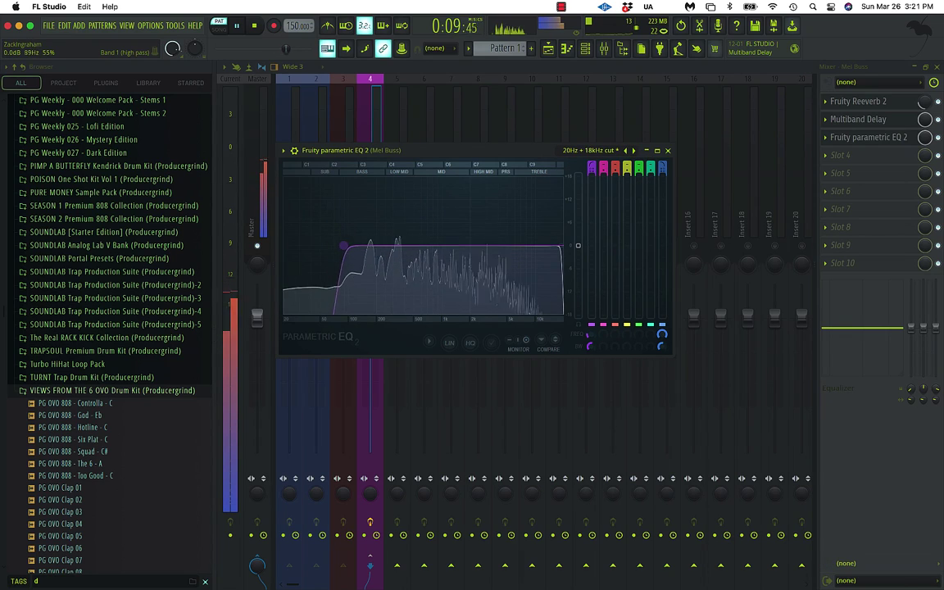
{"action": "left_click_drag", "start_coordinate": [562, 246], "coordinate": [532, 246]}
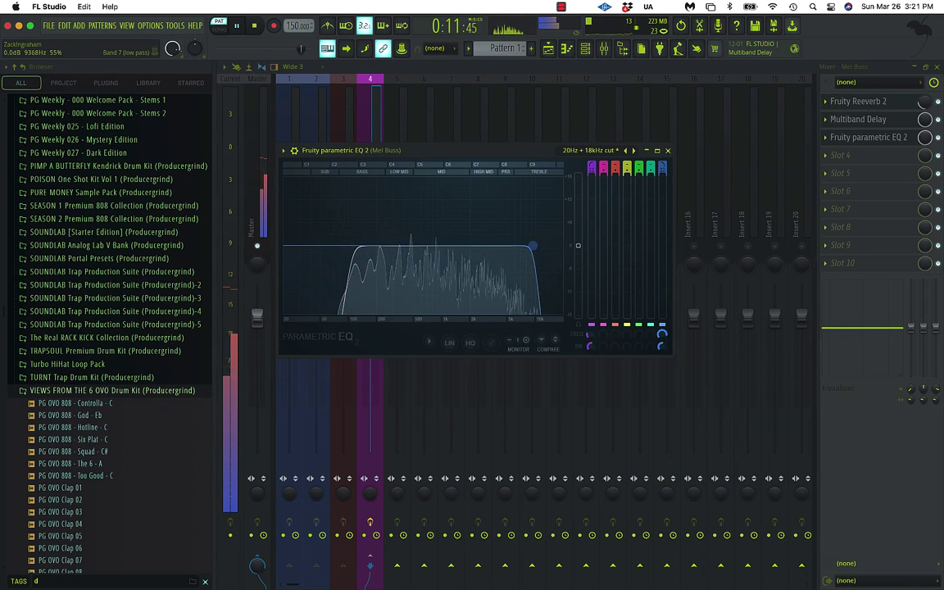
{"action": "left_click", "coordinate": [667, 151]}
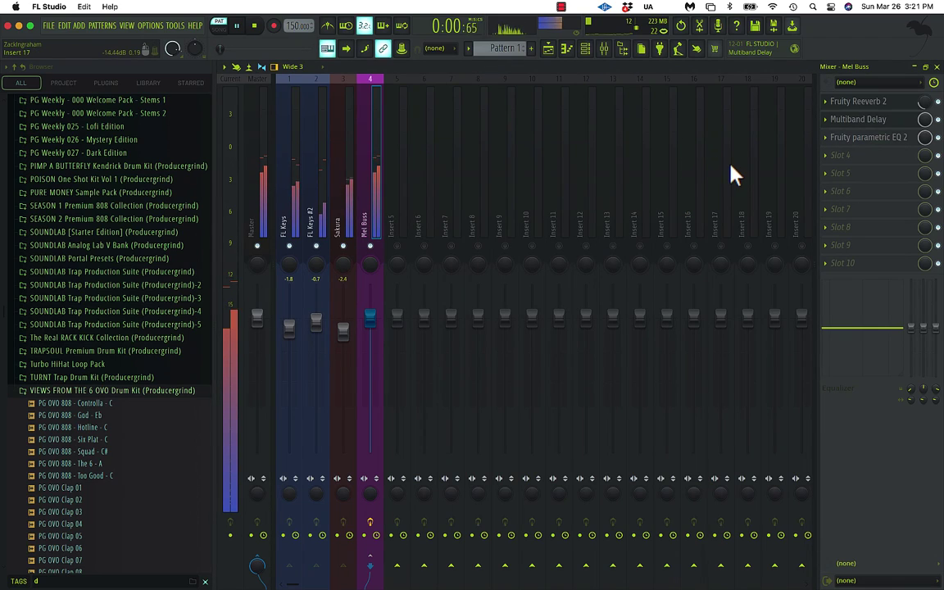
Step: View the playlist and channel rack during playback, return to the mixer and stop playback
{"action": "left_click", "coordinate": [548, 50]}
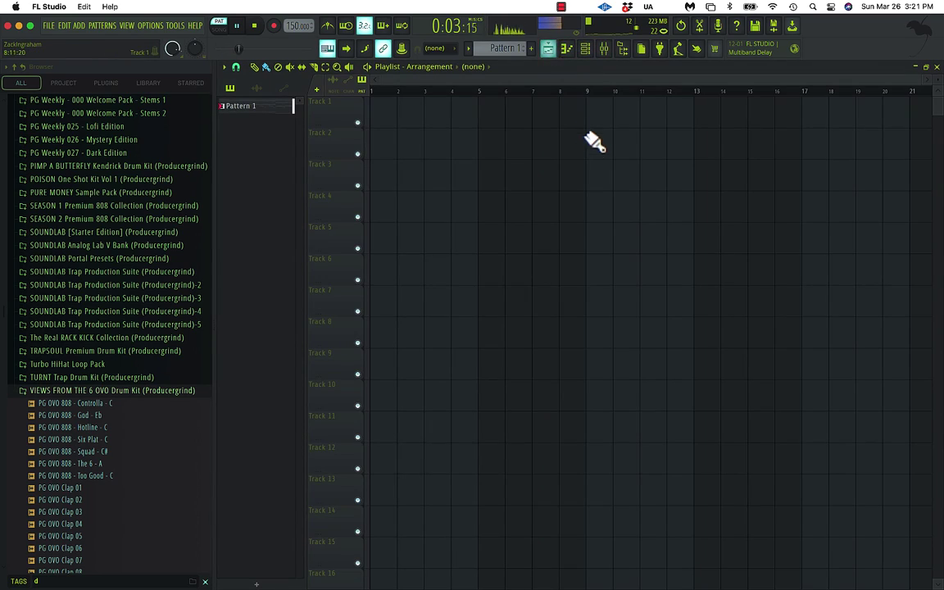
{"action": "left_click", "coordinate": [587, 51]}
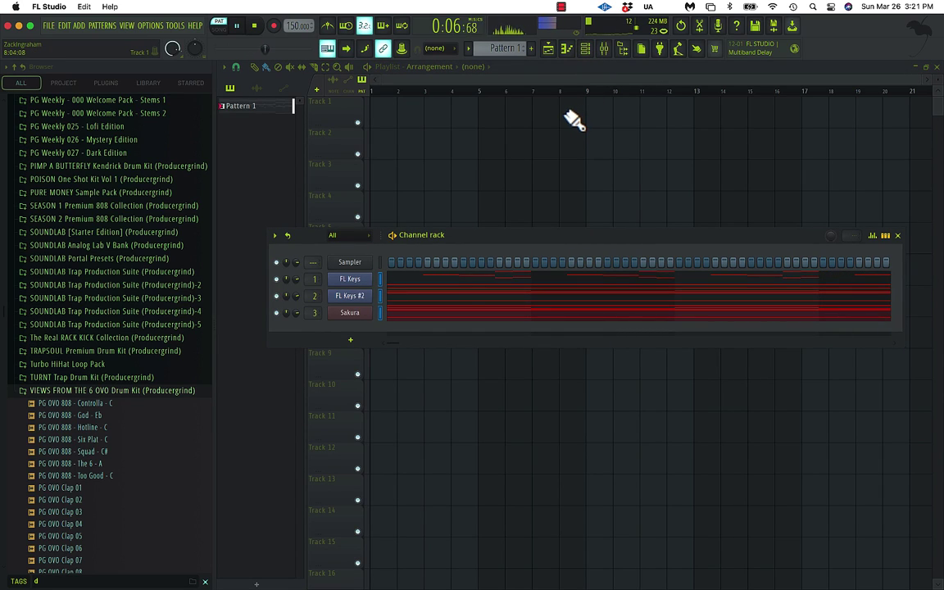
{"action": "left_click", "coordinate": [605, 49]}
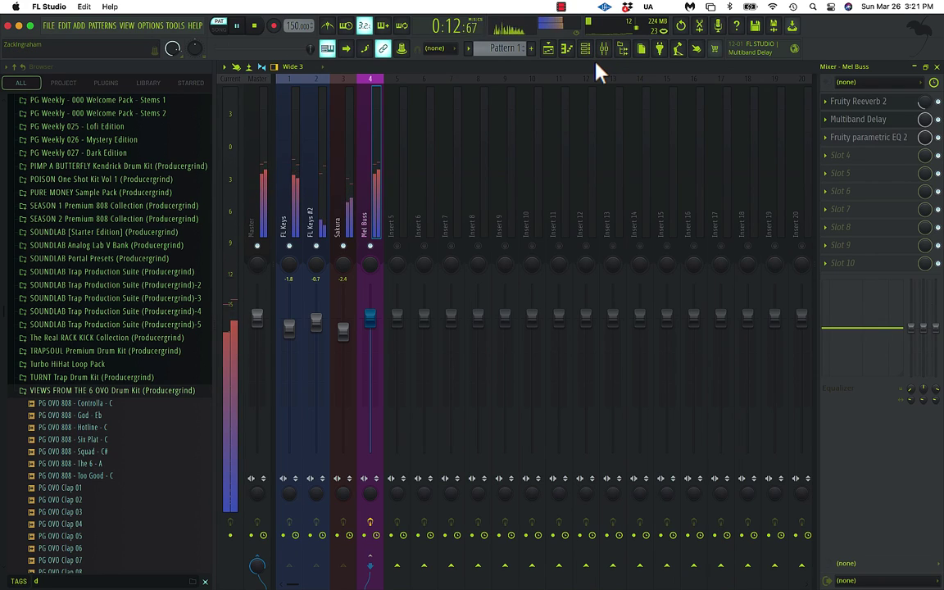
{"action": "key", "text": "space"}
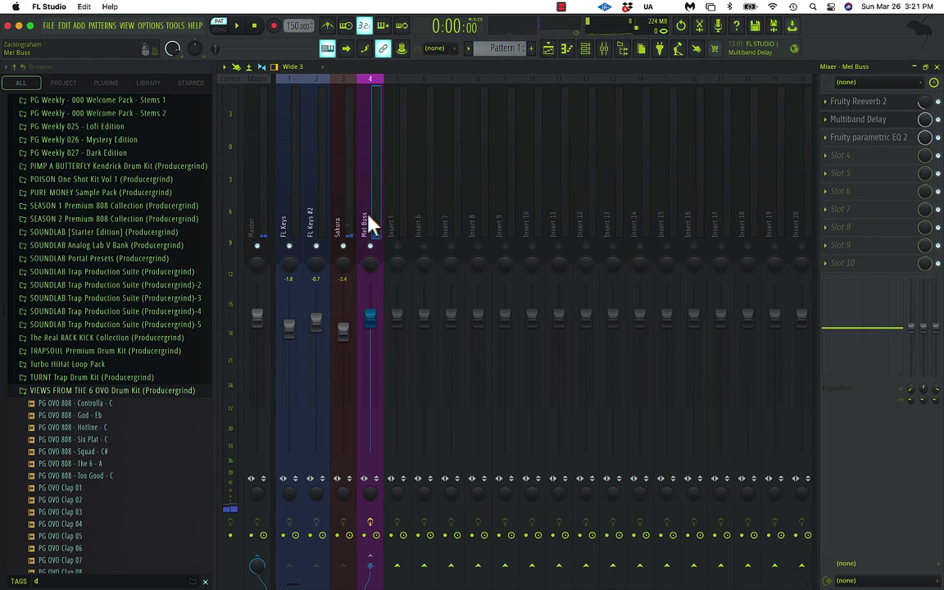
Step: Move the Mel Buss mixer track over to track 5, leaving track 4 free beside Sakura
{"action": "key", "text": "alt+Right"}
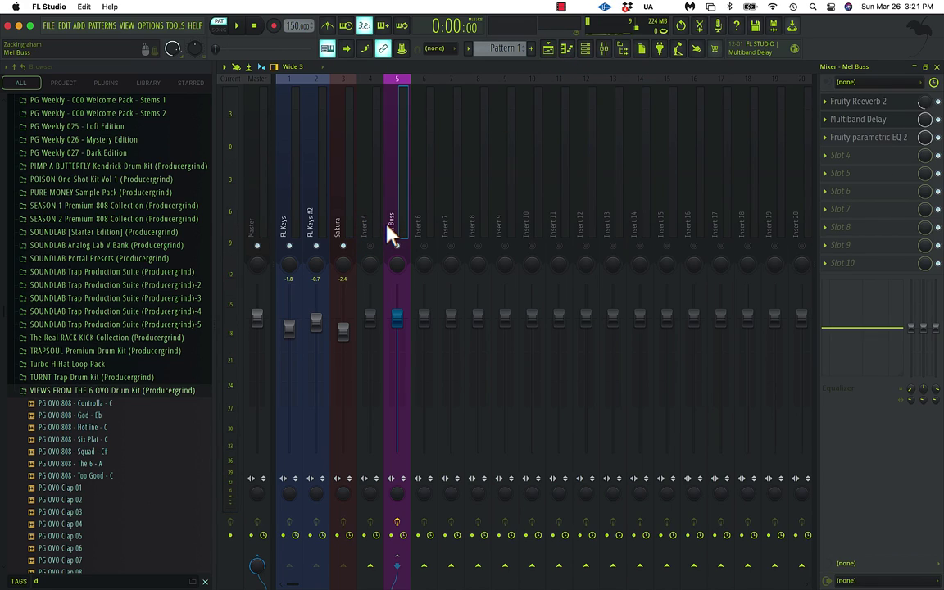
{"action": "key", "text": "alt+Left"}
{"action": "key", "text": "alt+Right"}
{"action": "key", "text": "alt+Right"}
{"action": "key", "text": "alt+Right"}
{"action": "key", "text": "alt+Left"}
{"action": "key", "text": "alt+Left"}
{"action": "key", "text": "alt+Left"}
{"action": "key", "text": "alt+Right"}
Step: Add a second Sakura instrument channel to the channel rack
{"action": "left_click", "coordinate": [557, 56]}
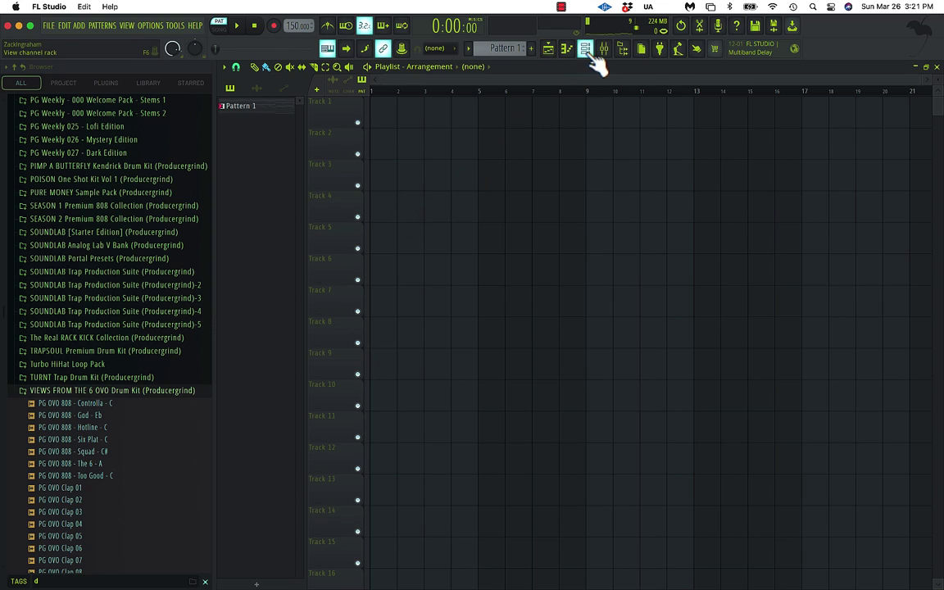
{"action": "left_click", "coordinate": [587, 51]}
{"action": "left_click", "coordinate": [357, 344]}
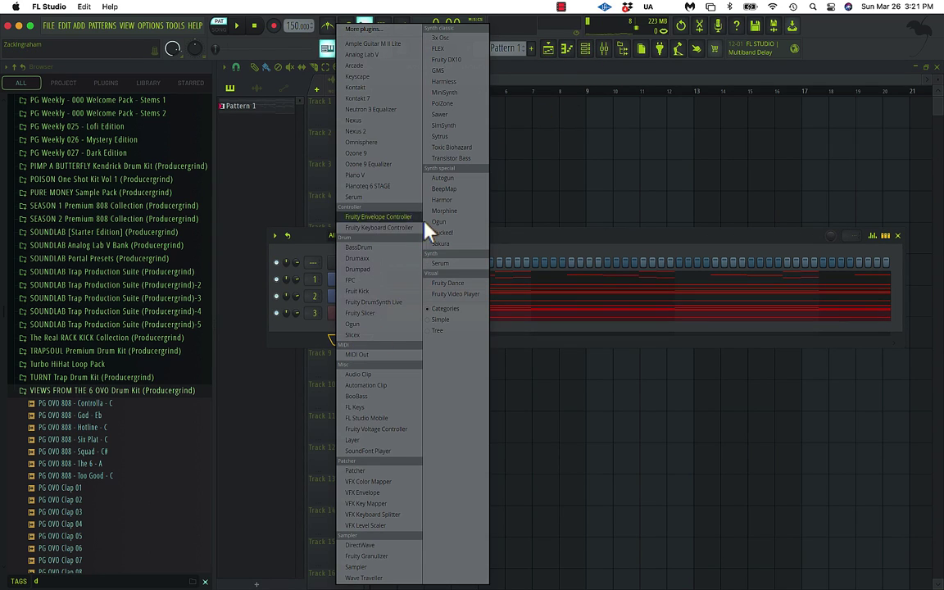
{"action": "left_click", "coordinate": [442, 244]}
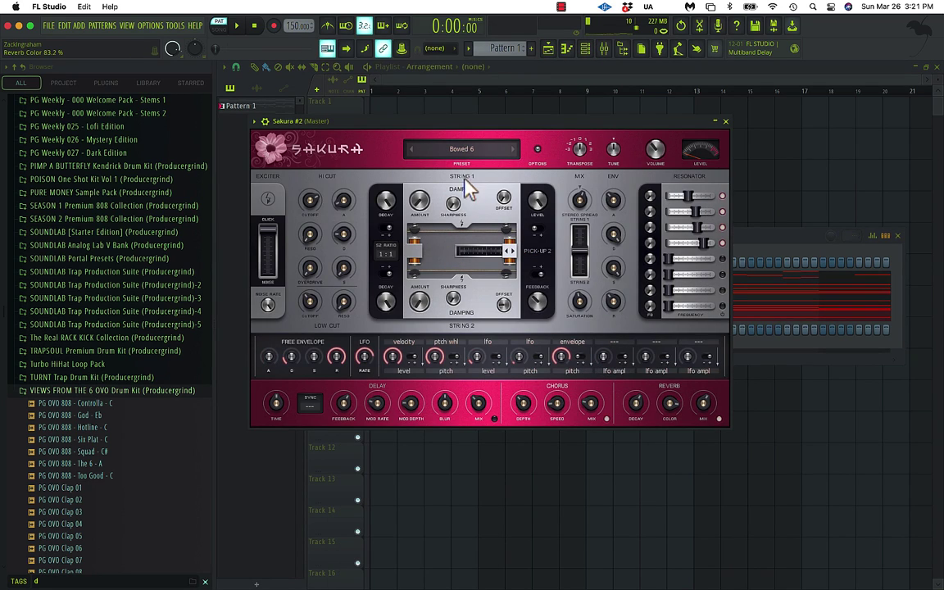
Step: Audition presets in the new Sakura's Bass bank, choose BAS Deep House FG and close the instrument window
{"action": "left_click", "coordinate": [467, 149]}
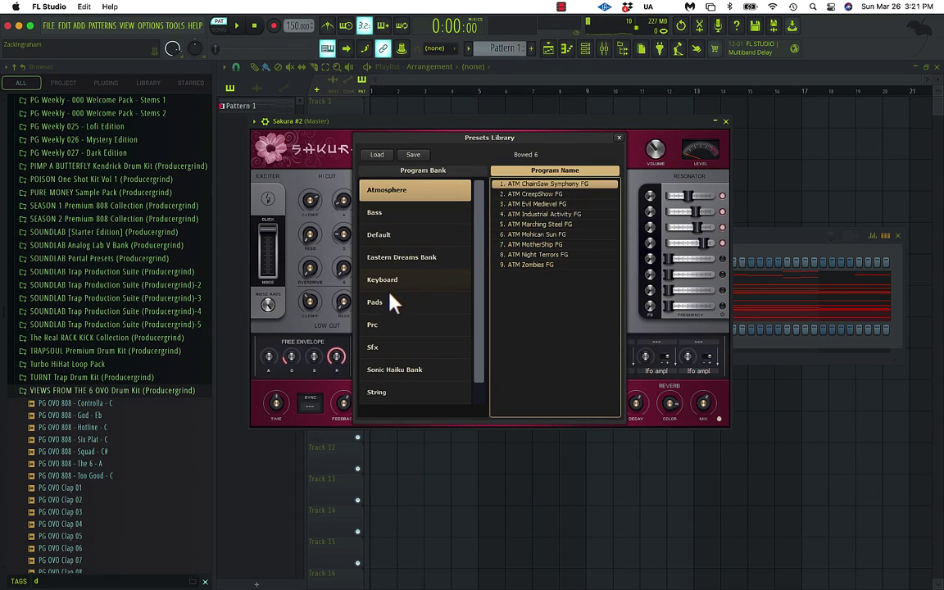
{"action": "left_click", "coordinate": [364, 213]}
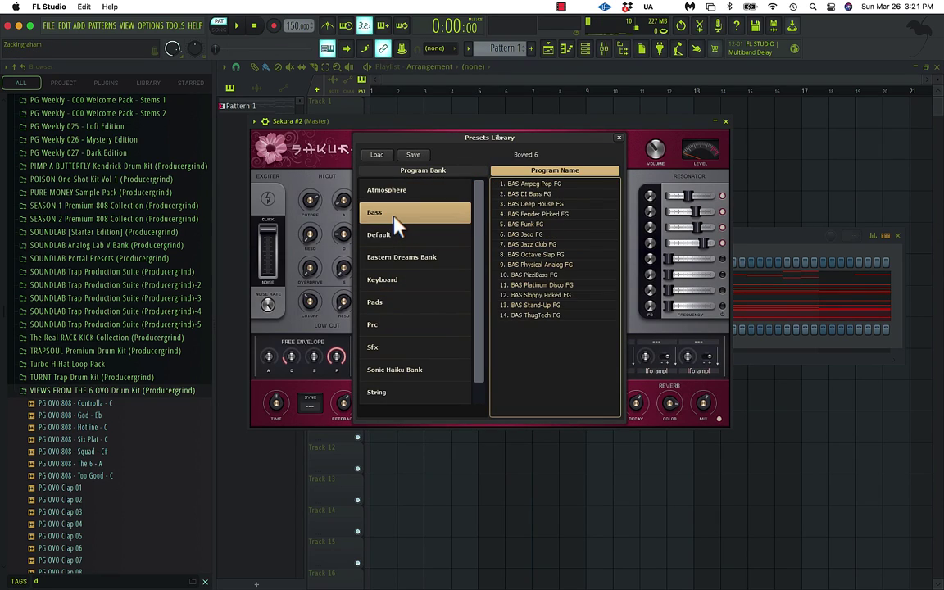
{"action": "left_click", "coordinate": [532, 195]}
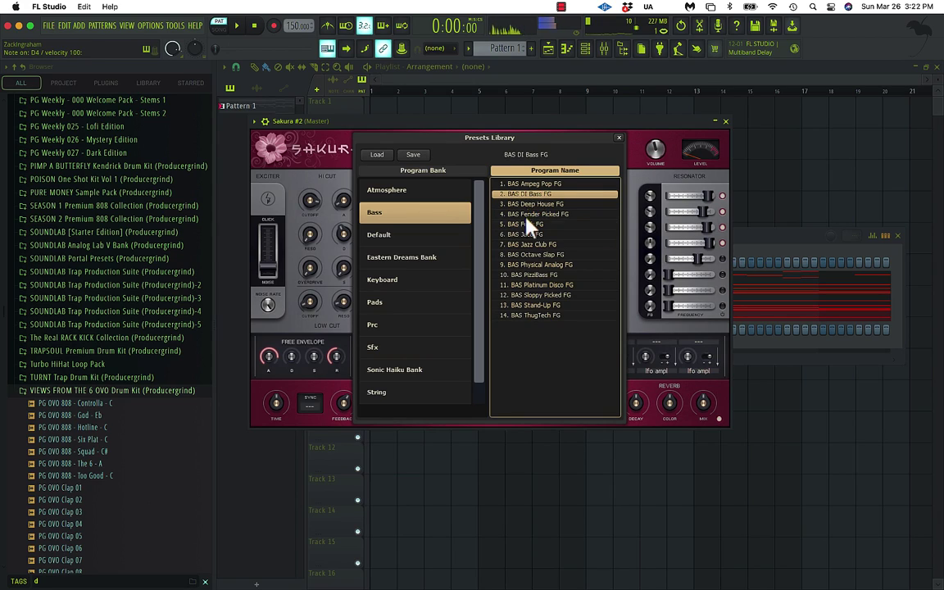
{"action": "left_click", "coordinate": [530, 208]}
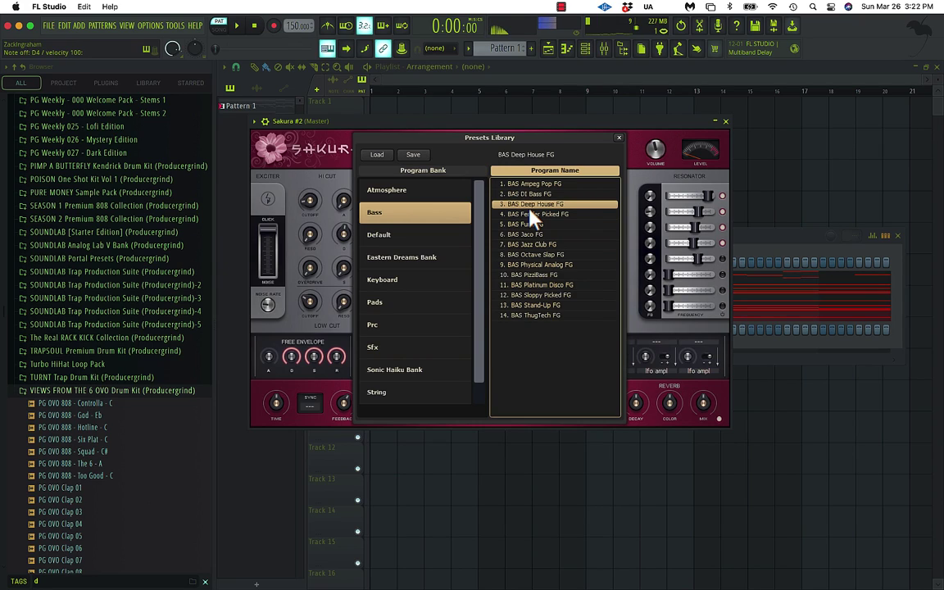
{"action": "left_click", "coordinate": [726, 121]}
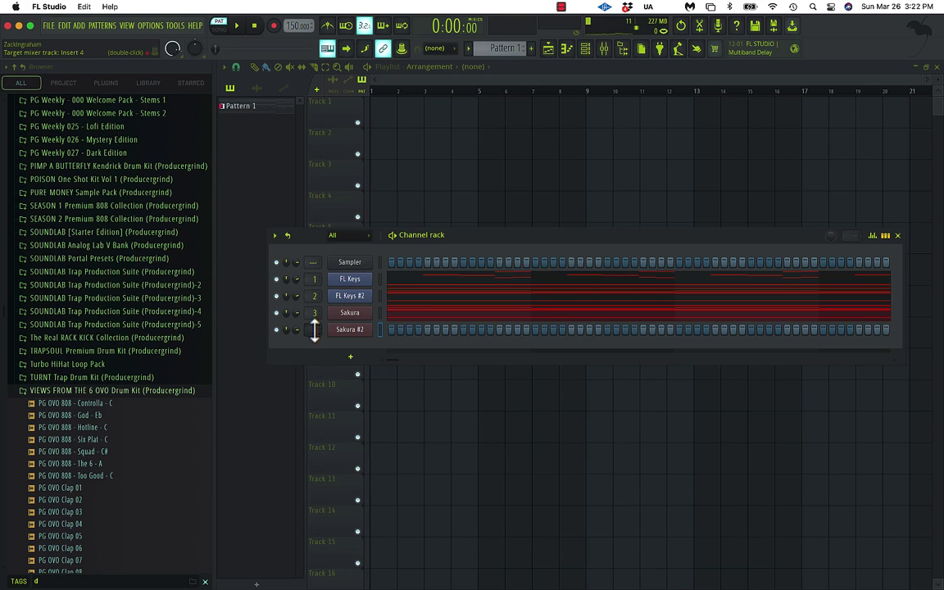
Step: Route the Sakura #2 channel to mixer track 4 and open its piano roll
{"action": "right_click", "coordinate": [357, 331]}
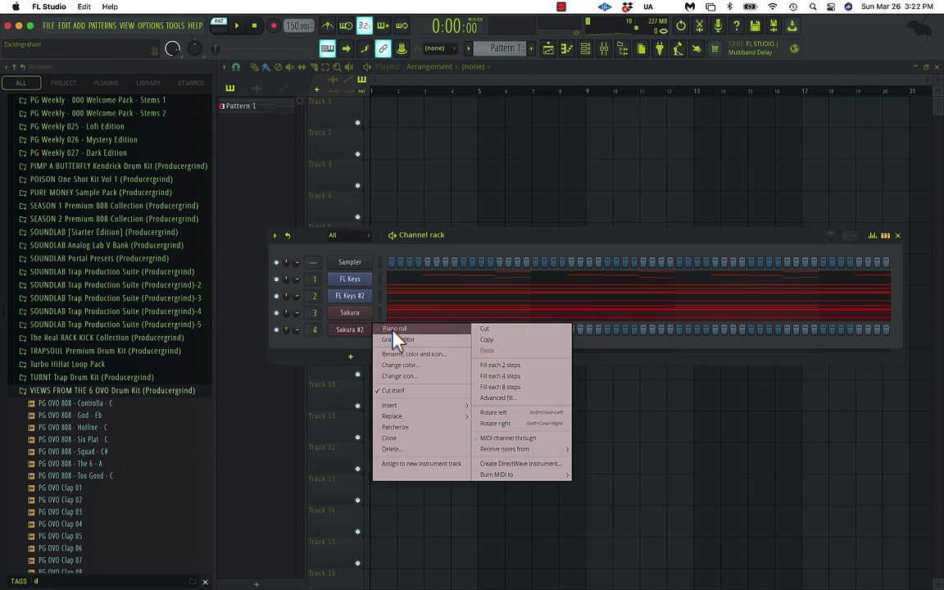
{"action": "left_click", "coordinate": [394, 331]}
{"action": "scroll", "coordinate": [410, 341], "scroll_direction": "down", "scroll_amount": 10}
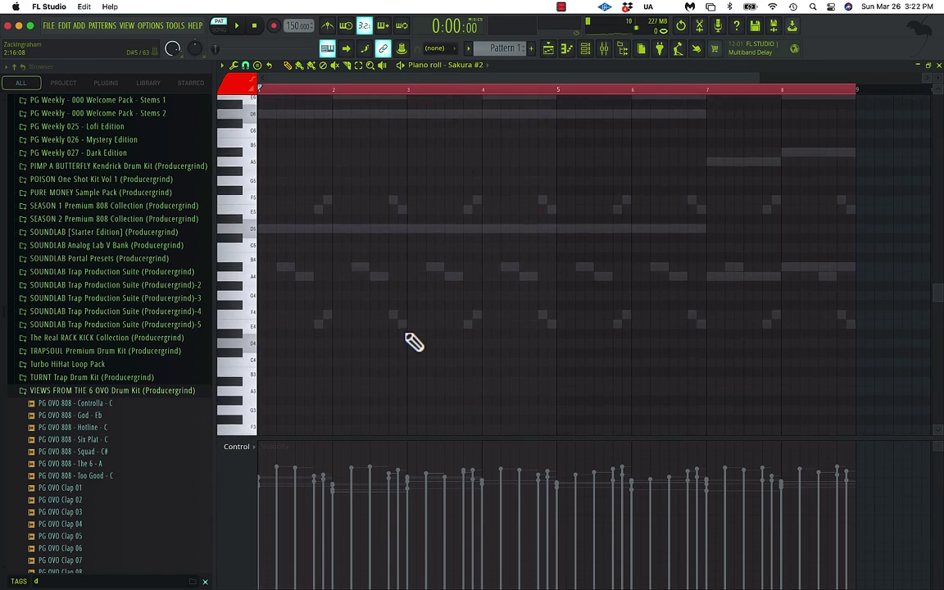
Step: Enter one-bar bass notes for Sakura #2: D3 repeated across bars 1 to 6, A2 in bar 7 and A#2 in bar 8
{"action": "left_click", "coordinate": [265, 317]}
{"action": "left_click_drag", "start_coordinate": [274, 316], "coordinate": [262, 317]}
{"action": "key", "text": "super+b"}
{"action": "key", "text": "super+b"}
{"action": "key", "text": "super+b"}
{"action": "key", "text": "super+b"}
{"action": "key", "text": "super+b"}
{"action": "left_click", "coordinate": [677, 362]}
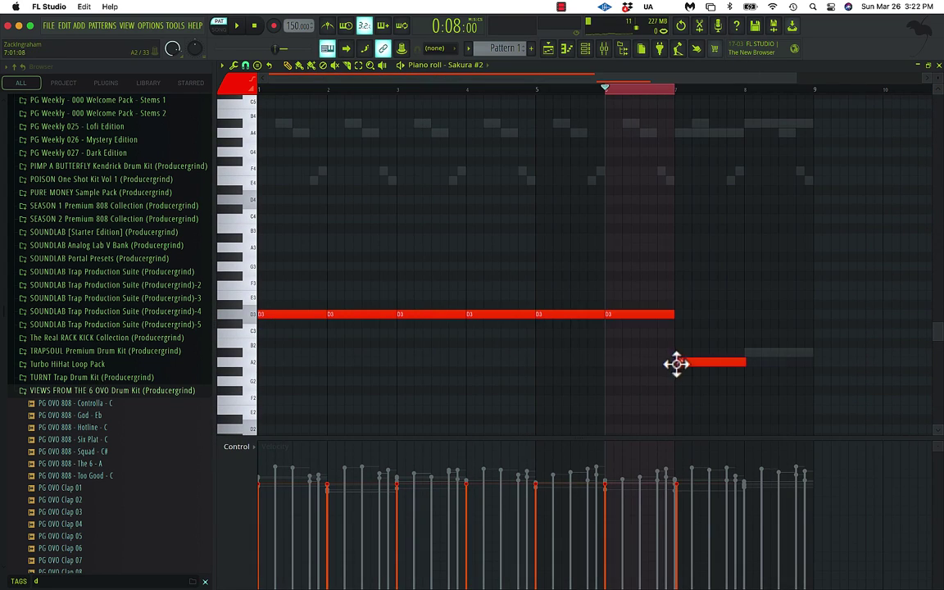
{"action": "left_click", "coordinate": [748, 353]}
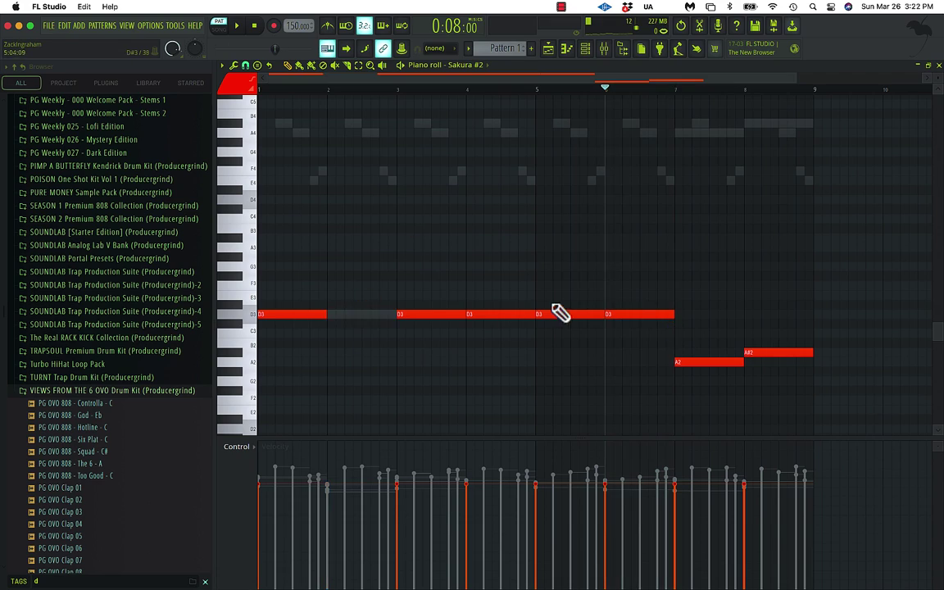
Step: Delete every second D3 note and stretch the three remaining D3 notes to two bars each
{"action": "key", "text": "super+d"}
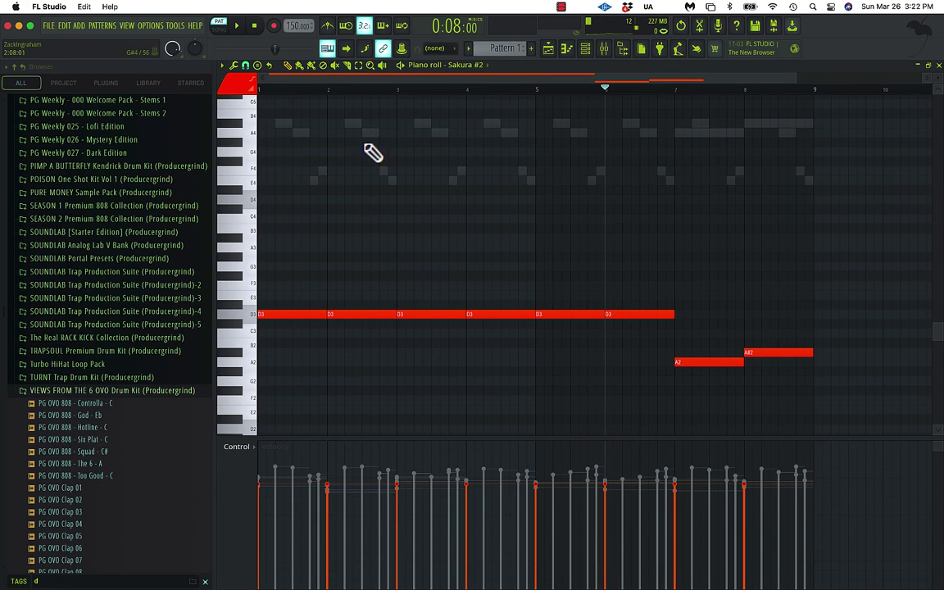
{"action": "right_click", "coordinate": [364, 315]}
{"action": "right_click", "coordinate": [517, 315]}
{"action": "right_click", "coordinate": [633, 316]}
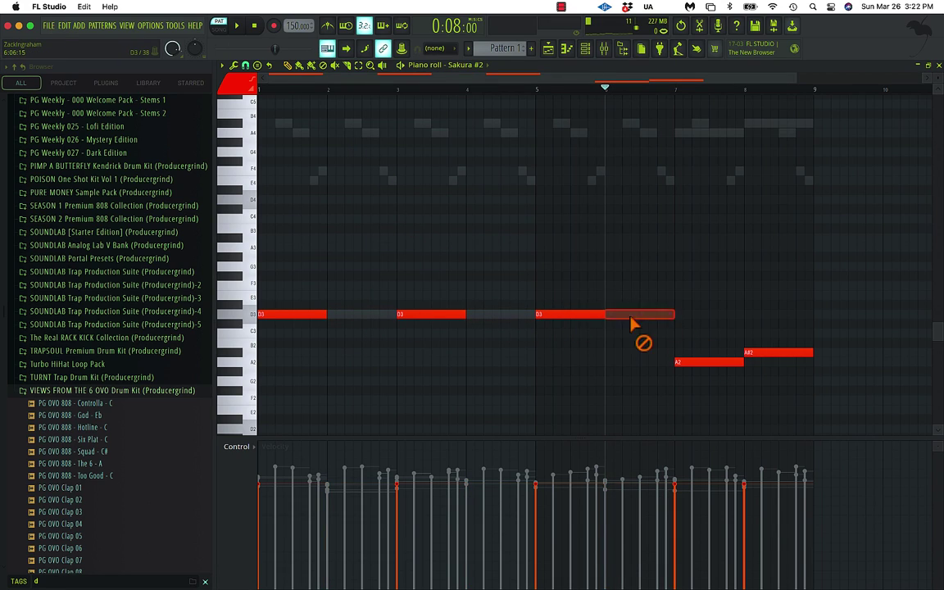
{"action": "left_click_drag", "start_coordinate": [617, 310], "coordinate": [266, 336]}
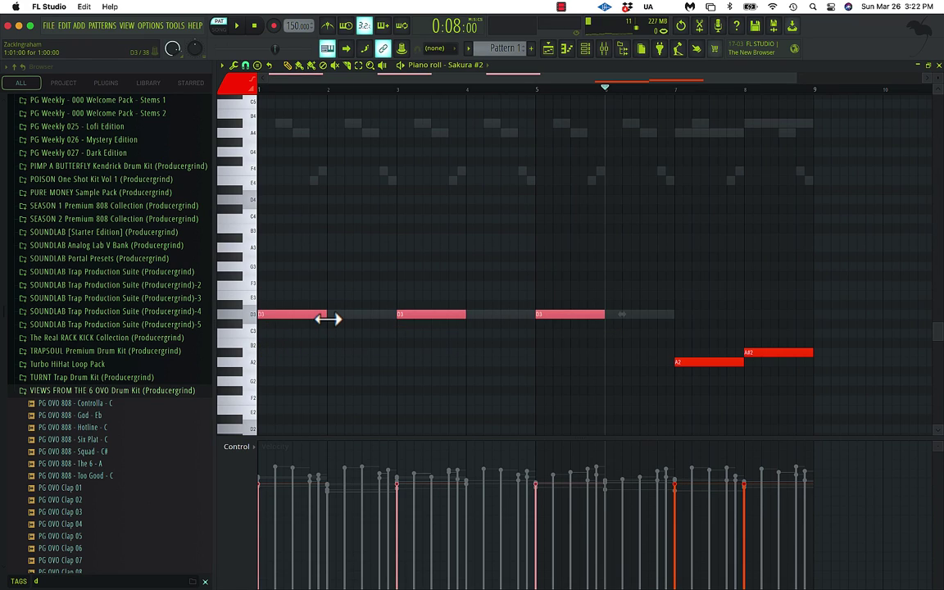
{"action": "left_click_drag", "start_coordinate": [327, 319], "coordinate": [387, 317]}
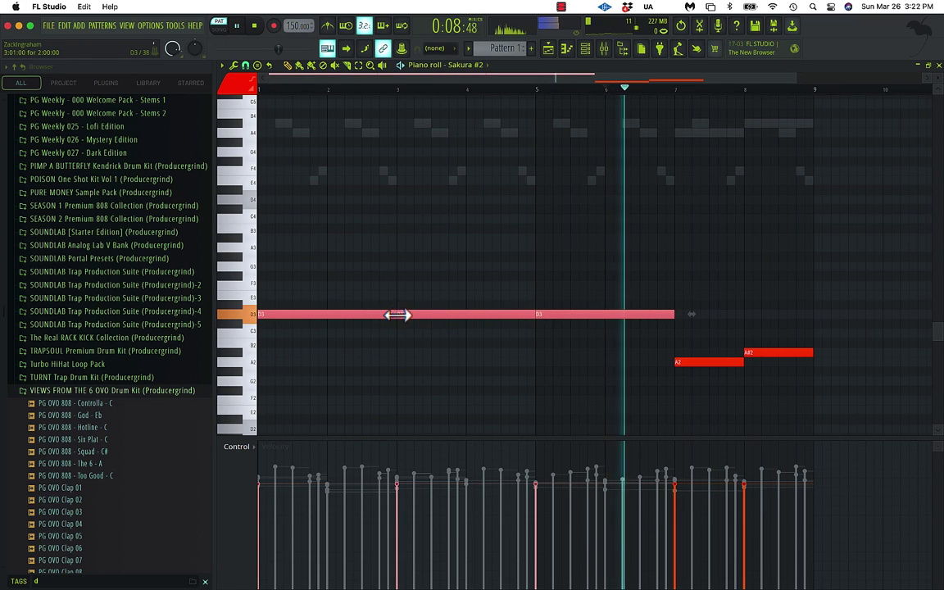
Step: Raise all the bass notes two octaves to D5, A4 and A#4 and play the pattern through
{"action": "key", "text": "space"}
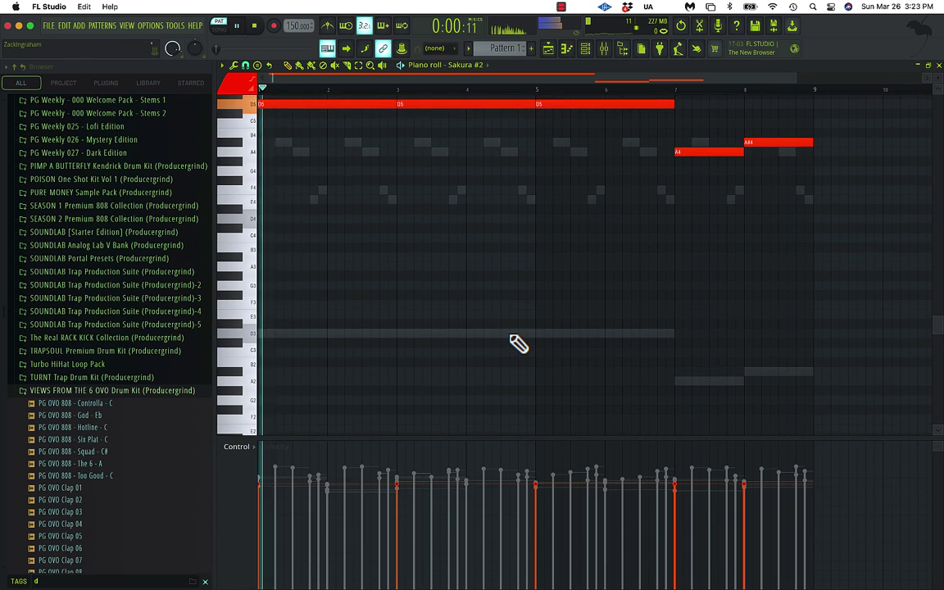
{"action": "scroll", "coordinate": [539, 313], "scroll_direction": "up", "scroll_amount": 3}
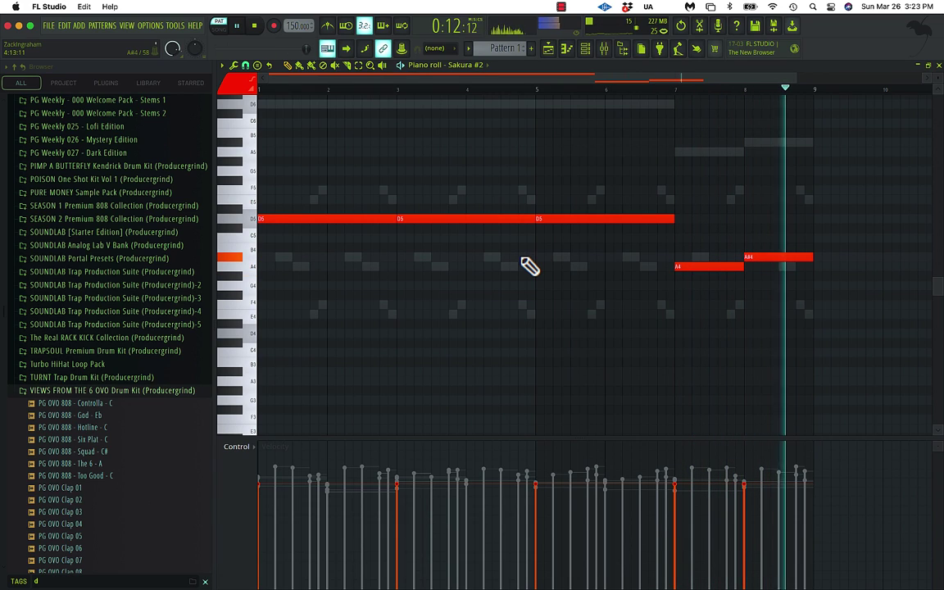
{"action": "key", "text": "space"}
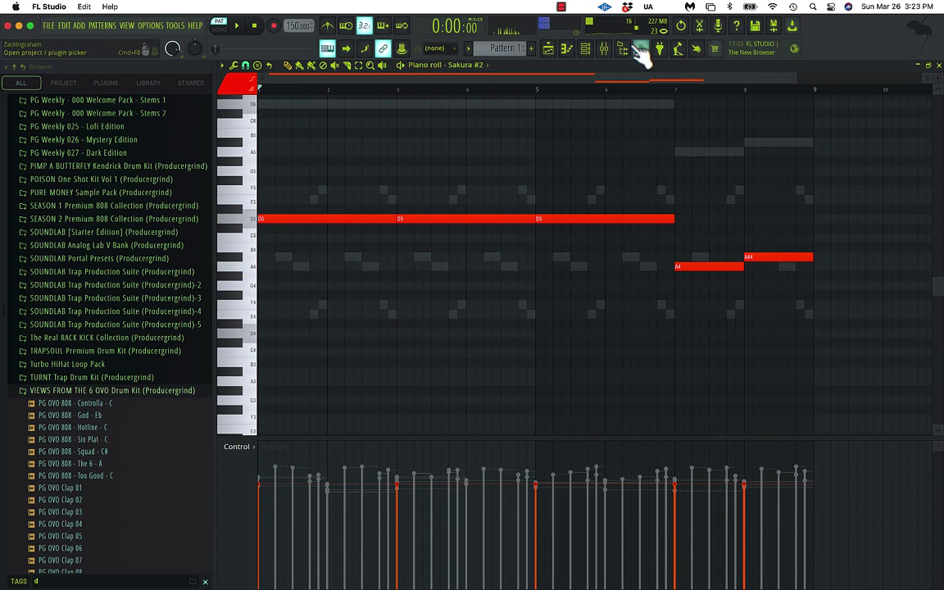
Step: Play the full pattern while reviewing the channel rack and the mixer levels
{"action": "left_click", "coordinate": [548, 49]}
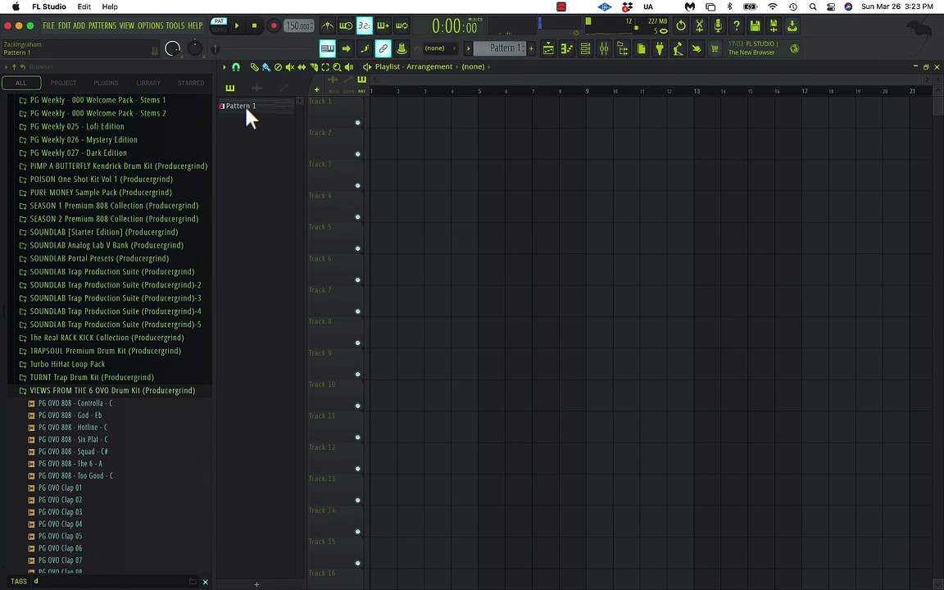
{"action": "left_click", "coordinate": [585, 48]}
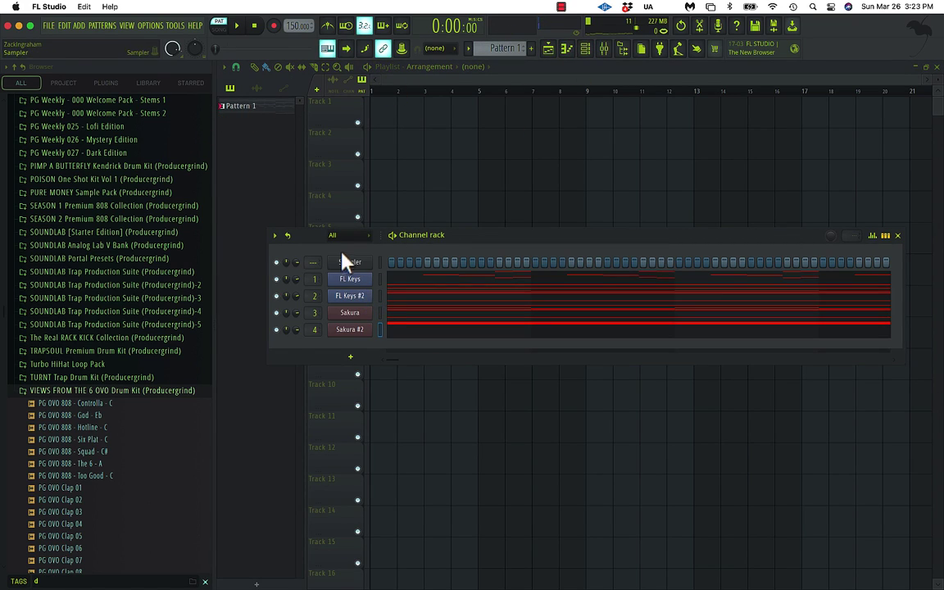
{"action": "left_click", "coordinate": [236, 26]}
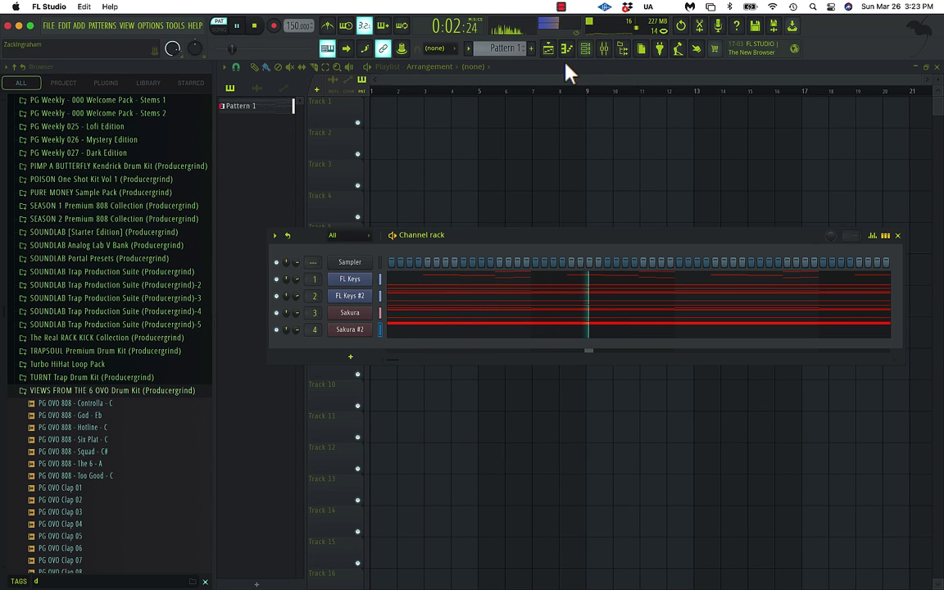
{"action": "left_click", "coordinate": [614, 53]}
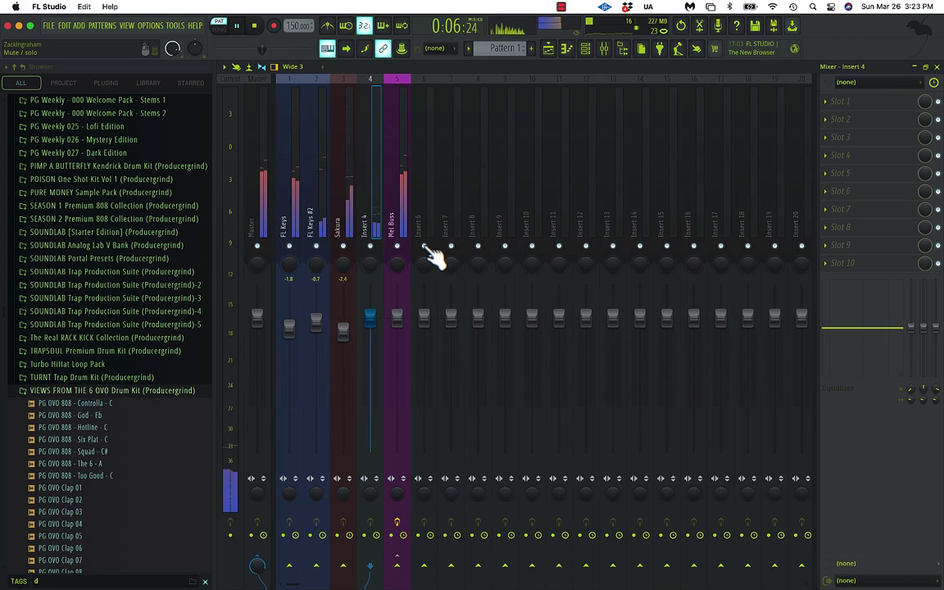
{"action": "key", "text": "space"}
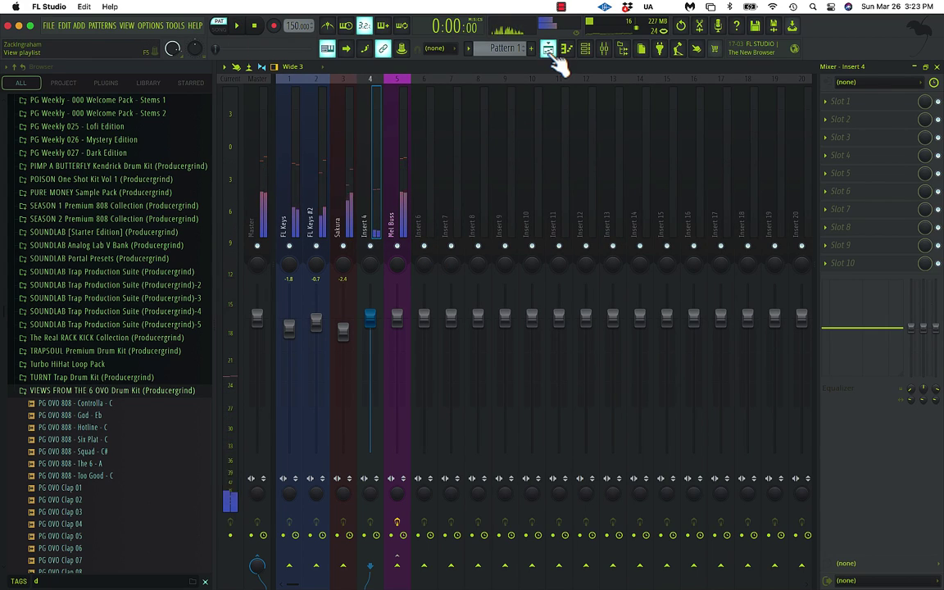
Step: Split Pattern 1 by channel into a separate pattern for each instrument
{"action": "left_click", "coordinate": [548, 48]}
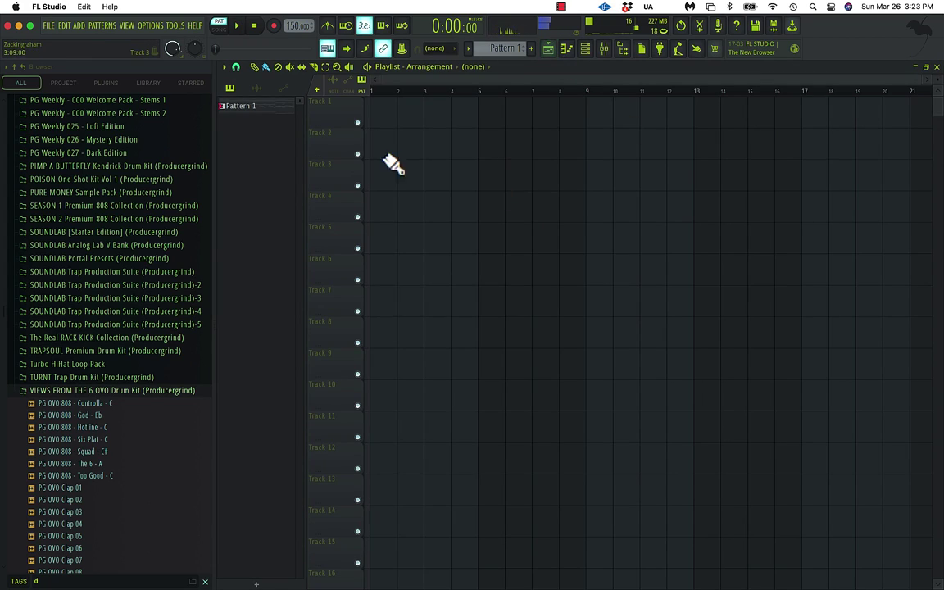
{"action": "right_click", "coordinate": [261, 120]}
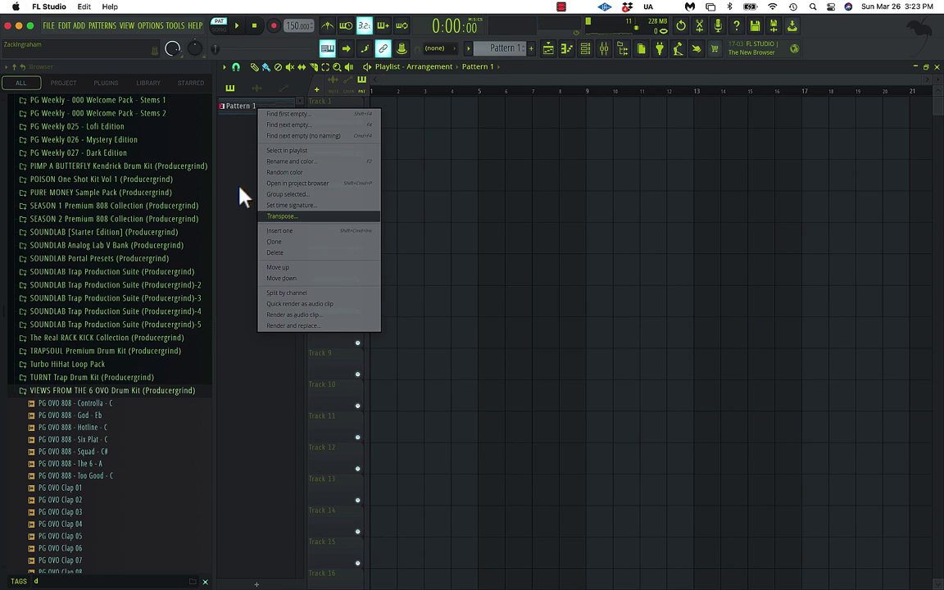
{"action": "left_click", "coordinate": [231, 159]}
{"action": "left_click", "coordinate": [551, 51]}
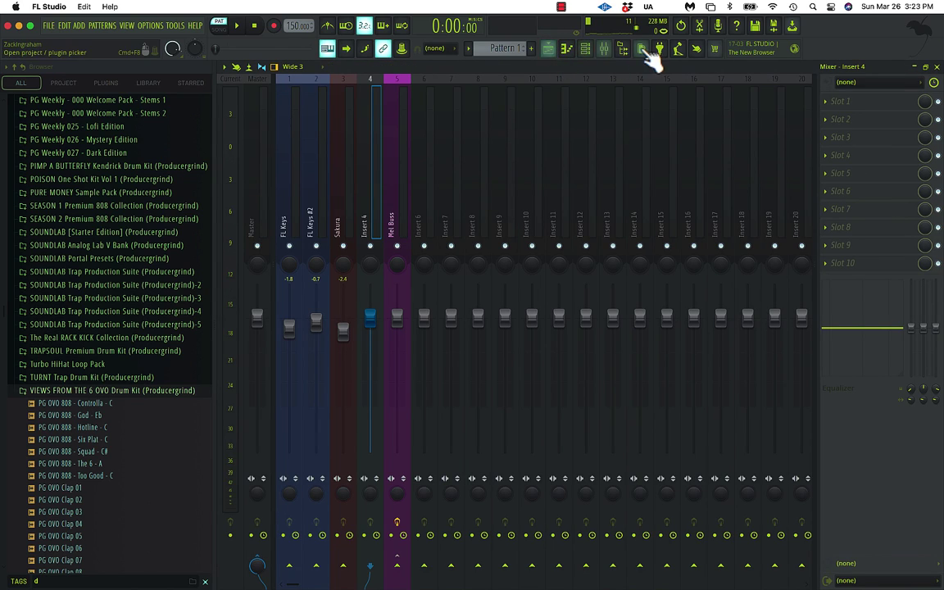
{"action": "left_click", "coordinate": [550, 51]}
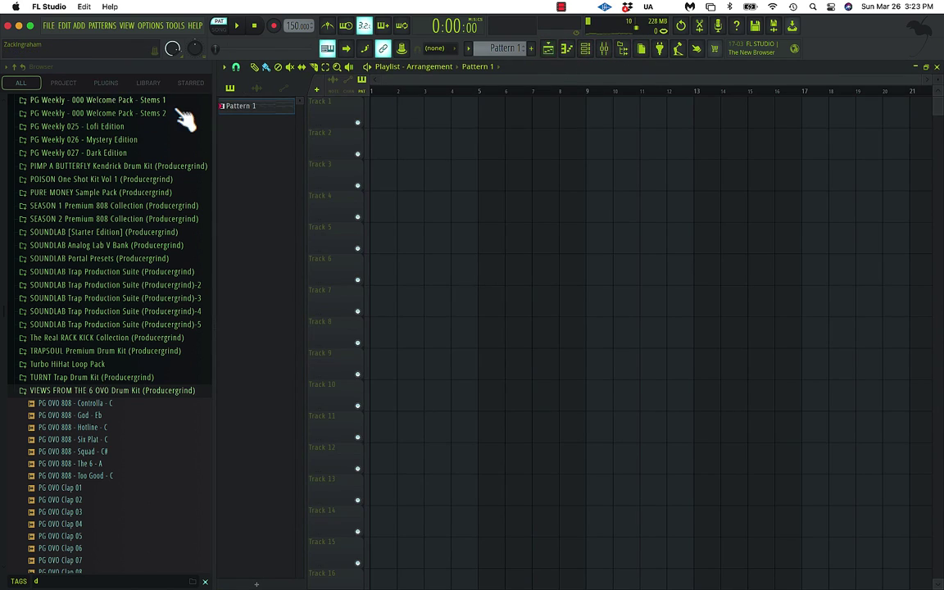
{"action": "right_click", "coordinate": [242, 116]}
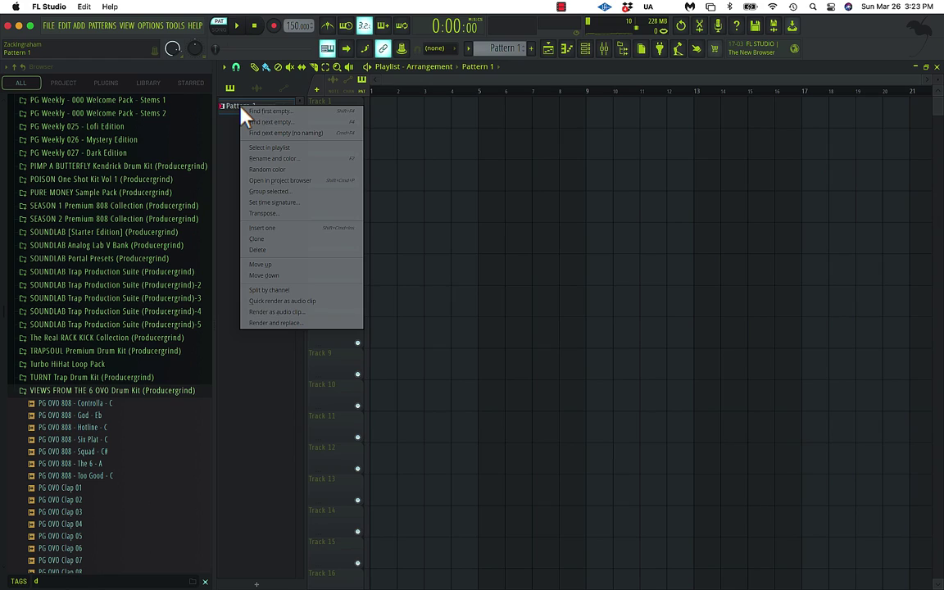
{"action": "left_click", "coordinate": [283, 290]}
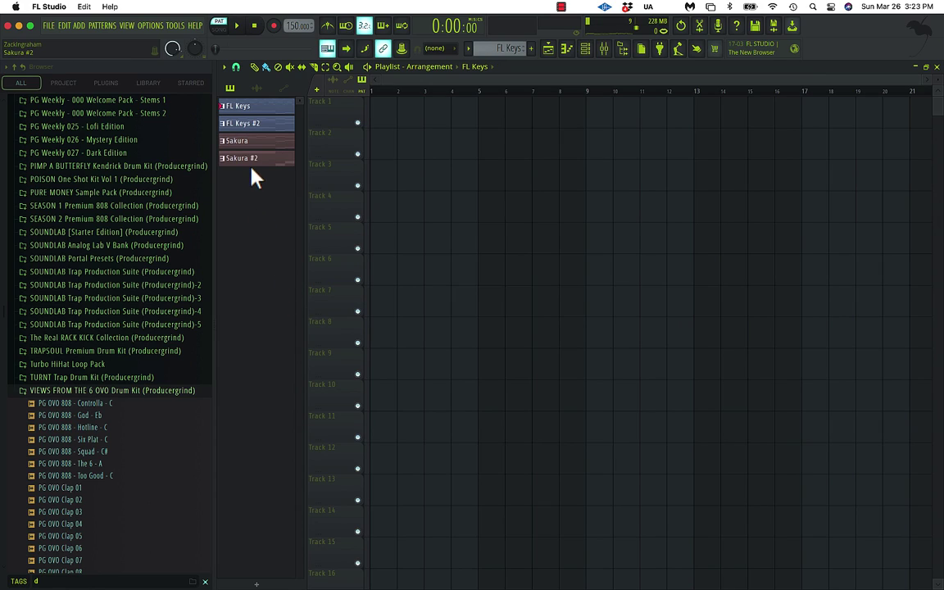
Step: Place the four instrument patterns on Tracks 1 to 4 from bar 1 and duplicate them into five consecutive eight-bar blocks
{"action": "left_click_drag", "start_coordinate": [244, 109], "coordinate": [380, 116]}
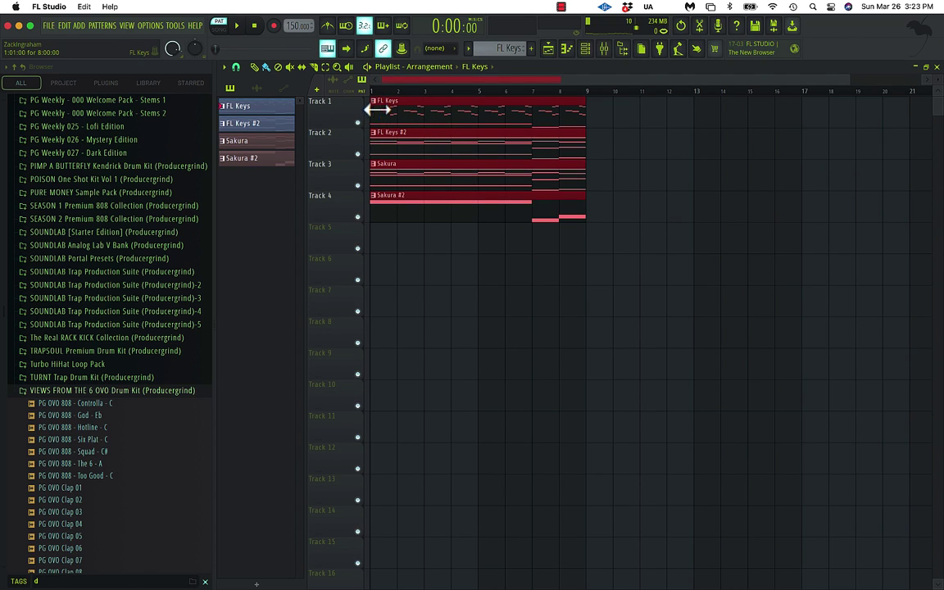
{"action": "key", "text": "ctrl+b"}
{"action": "key", "text": "ctrl+b"}
{"action": "key", "text": "ctrl+b"}
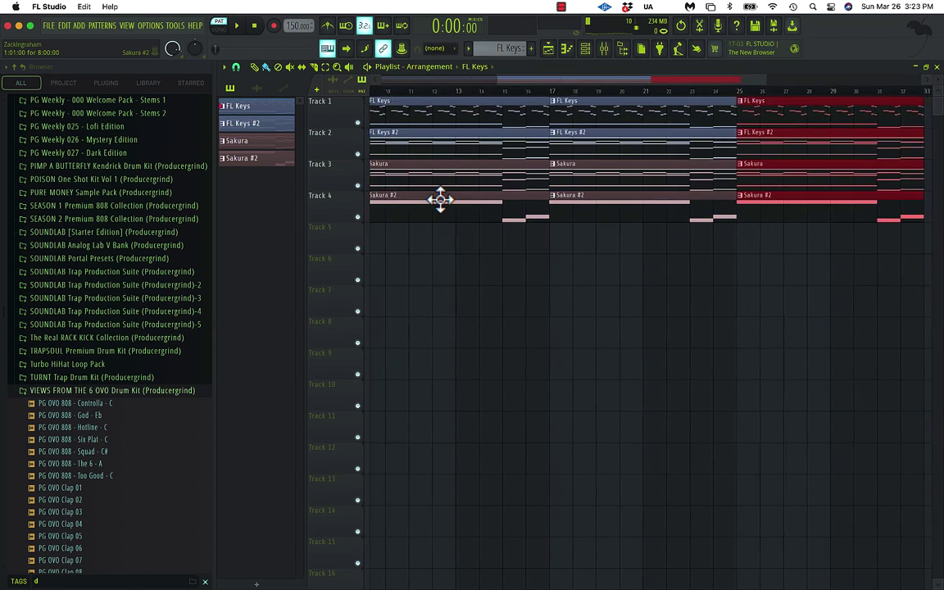
{"action": "scroll", "coordinate": [436, 200], "scroll_direction": "down", "scroll_amount": 2}
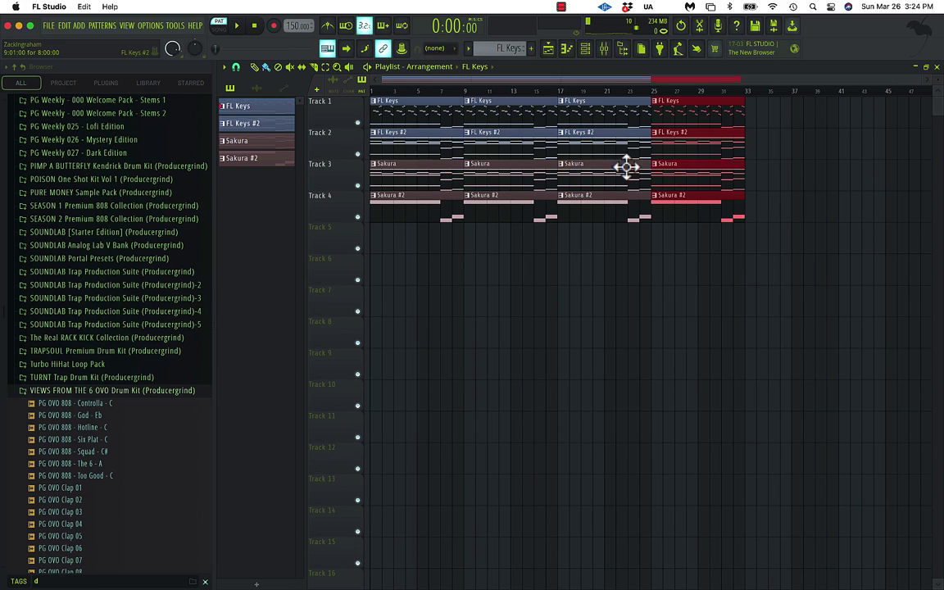
{"action": "key", "text": "ctrl+b"}
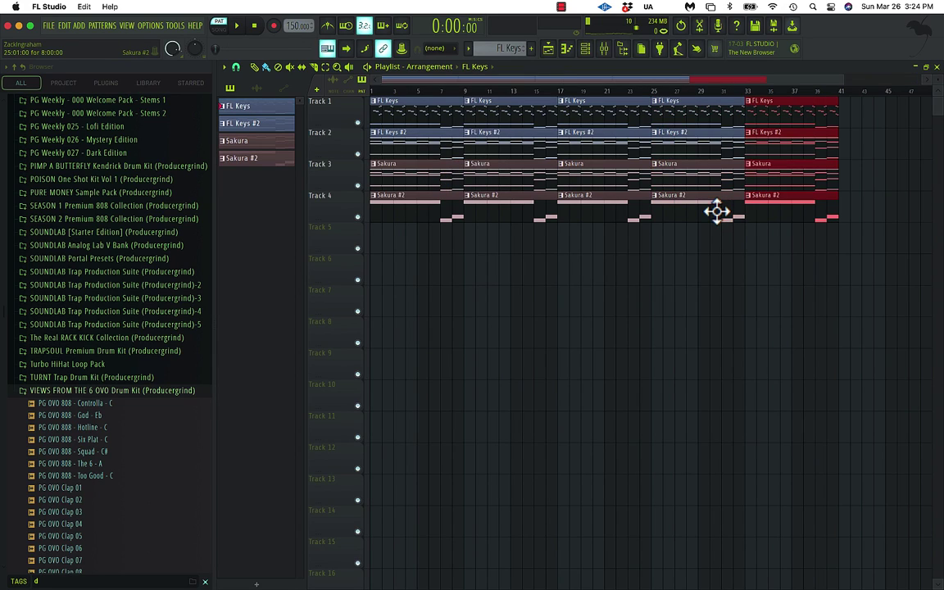
Step: Try duplicating the entire selected arrangement after its end, and undo the duplication
{"action": "key", "text": "ctrl+a"}
{"action": "key", "text": "ctrl+b"}
{"action": "scroll", "coordinate": [338, 259], "scroll_direction": "down", "scroll_amount": 3}
{"action": "key", "text": "ctrl+z"}
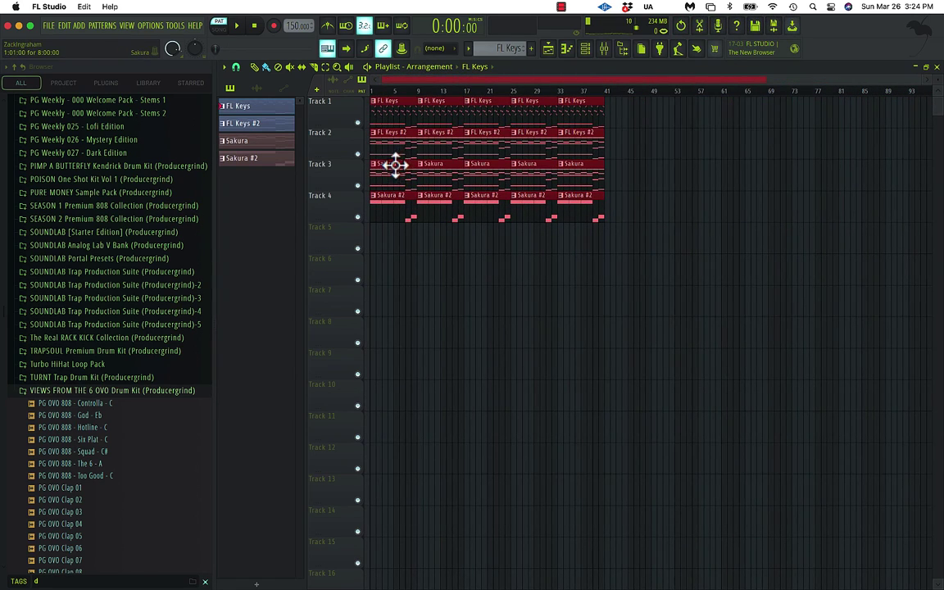
Step: Delete the Sakura #2 and FL Keys #2 clips from the first eight-bar block and play the arrangement in Song mode
{"action": "right_click", "coordinate": [399, 211]}
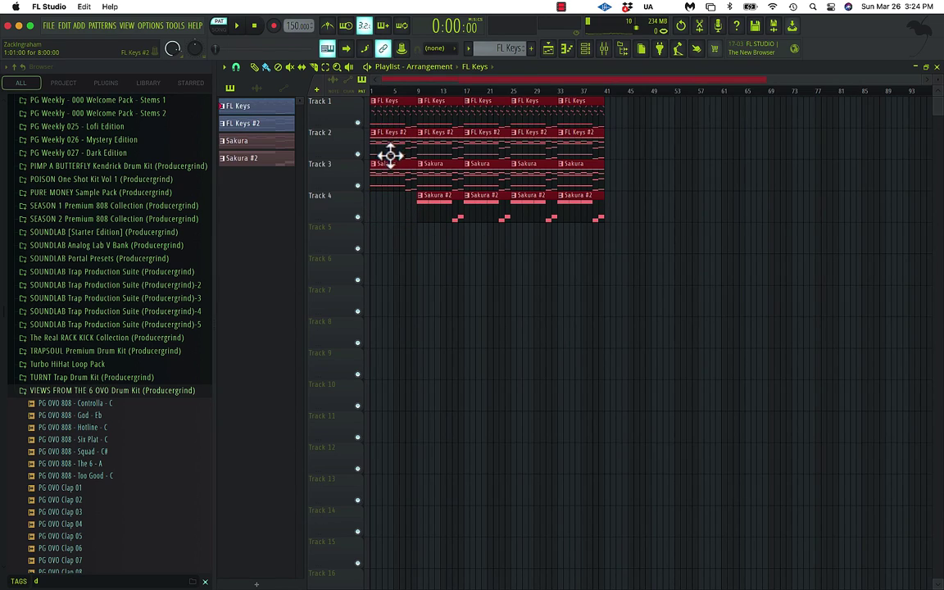
{"action": "right_click", "coordinate": [395, 152]}
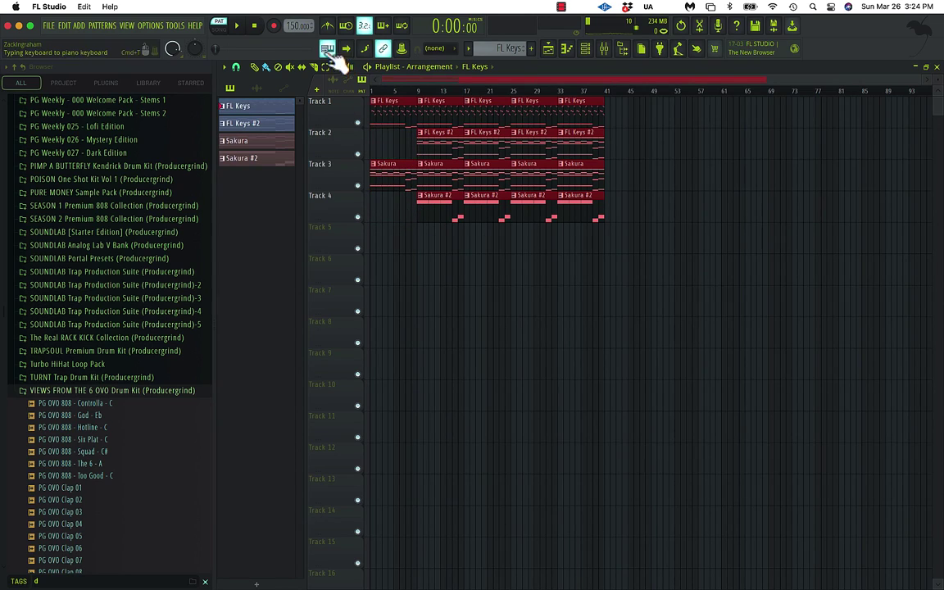
{"action": "left_click", "coordinate": [254, 27]}
{"action": "left_click", "coordinate": [218, 29]}
{"action": "left_click", "coordinate": [236, 27]}
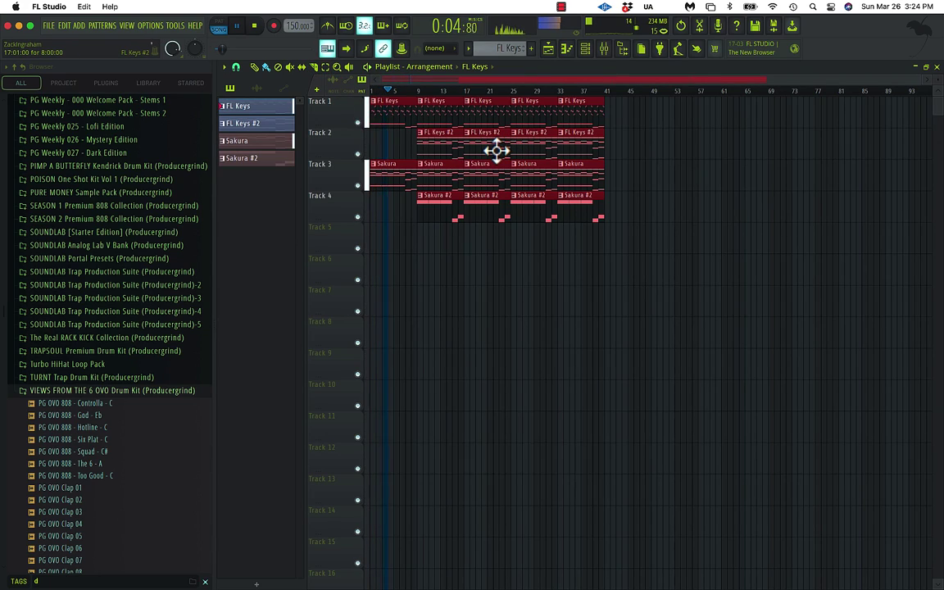
{"action": "key", "text": "space"}
Step: Add a Sakura #2 clip to Track 4's first block, trim its start to bar 5 and play the arrangement
{"action": "left_click", "coordinate": [433, 201]}
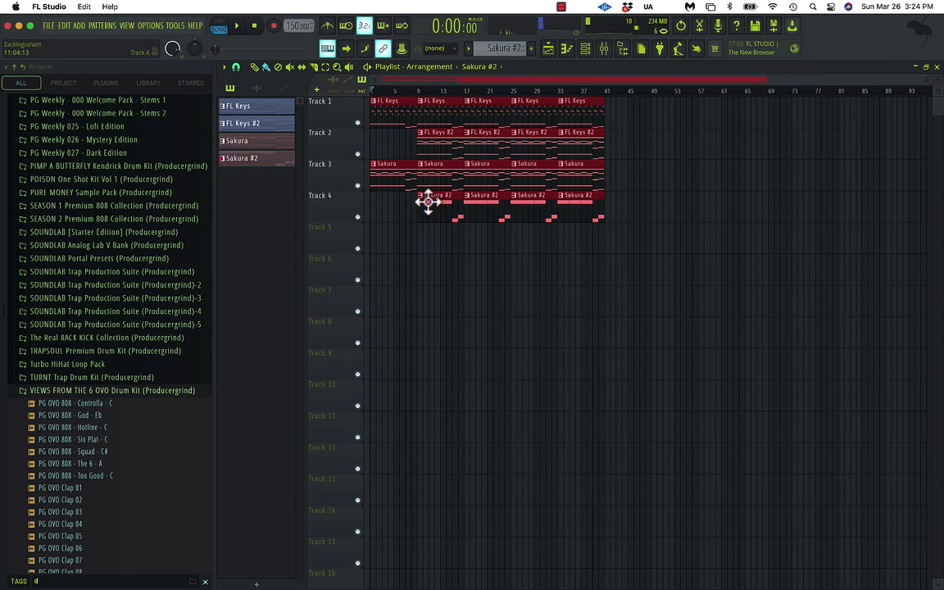
{"action": "left_click", "coordinate": [370, 203]}
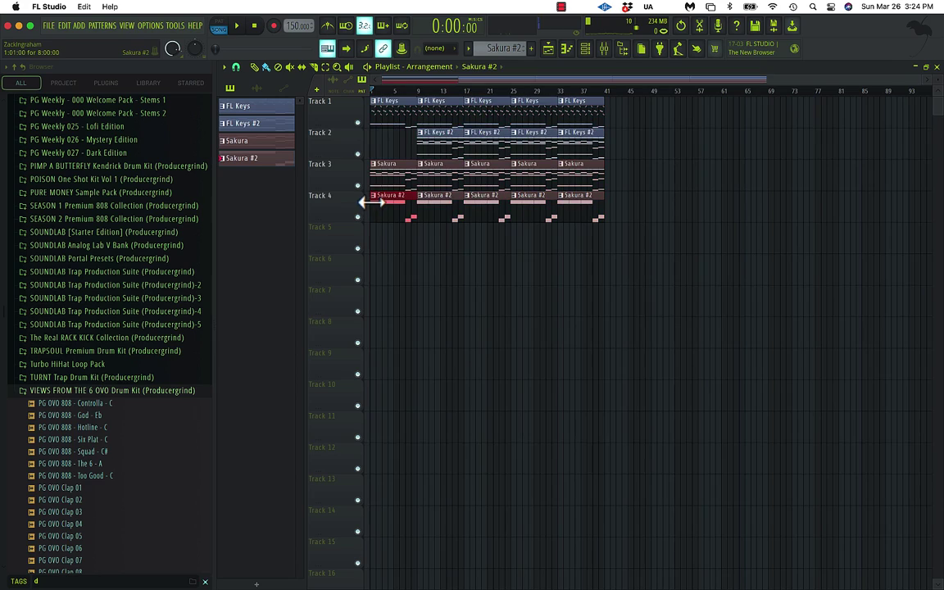
{"action": "left_click_drag", "start_coordinate": [394, 208], "coordinate": [400, 205]}
{"action": "key", "text": "space"}
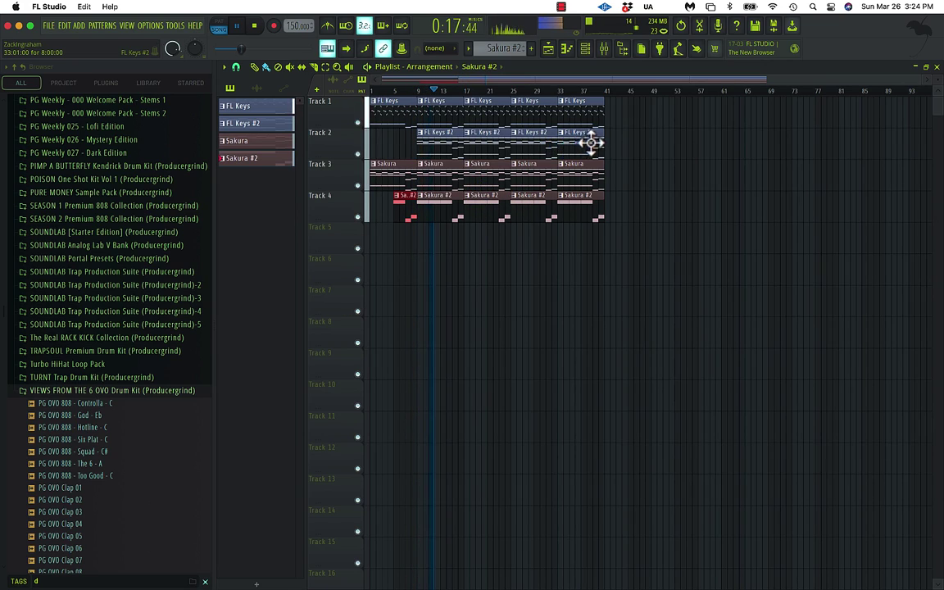
{"action": "key", "text": "space"}
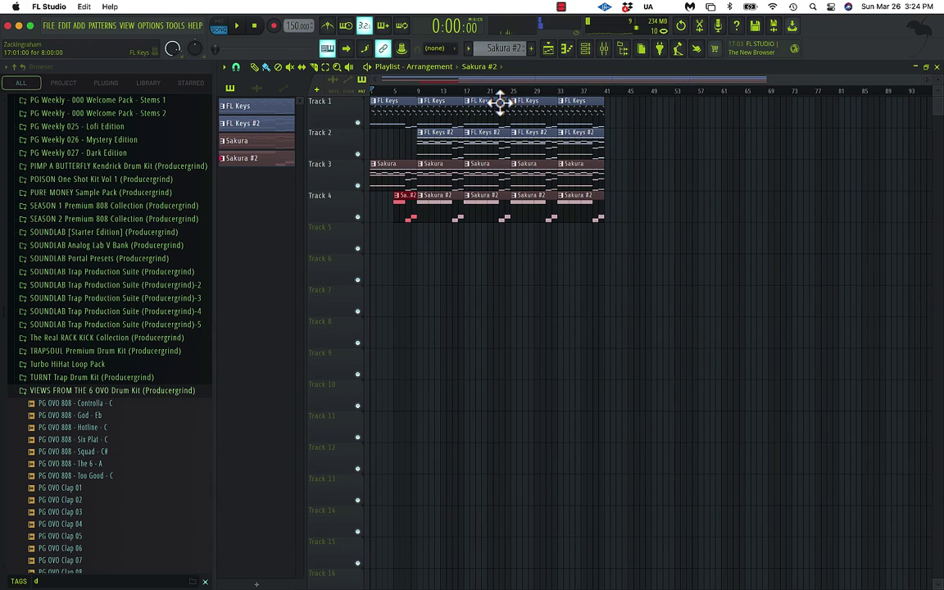
Step: Move the final block's four clips at bar 33 down to Tracks 5 to 8 and delete its Sakura #2 clip
{"action": "left_click_drag", "start_coordinate": [611, 97], "coordinate": [595, 196]}
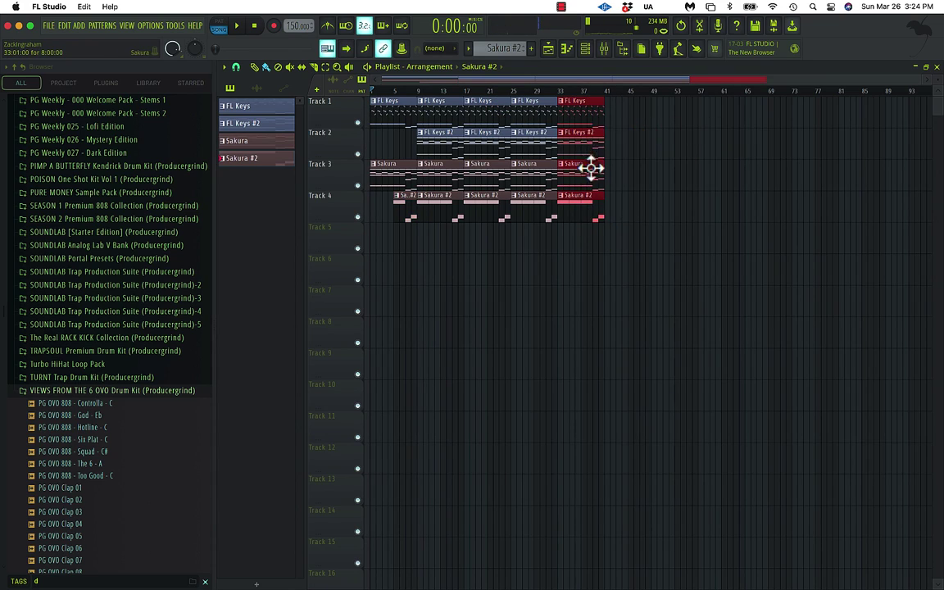
{"action": "left_click_drag", "start_coordinate": [591, 109], "coordinate": [595, 259]}
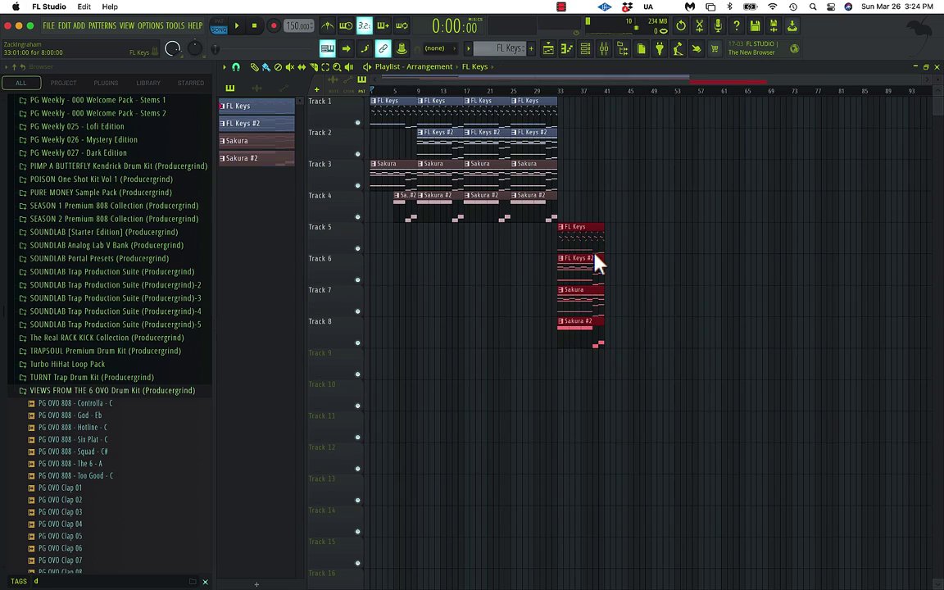
{"action": "right_click", "coordinate": [585, 332]}
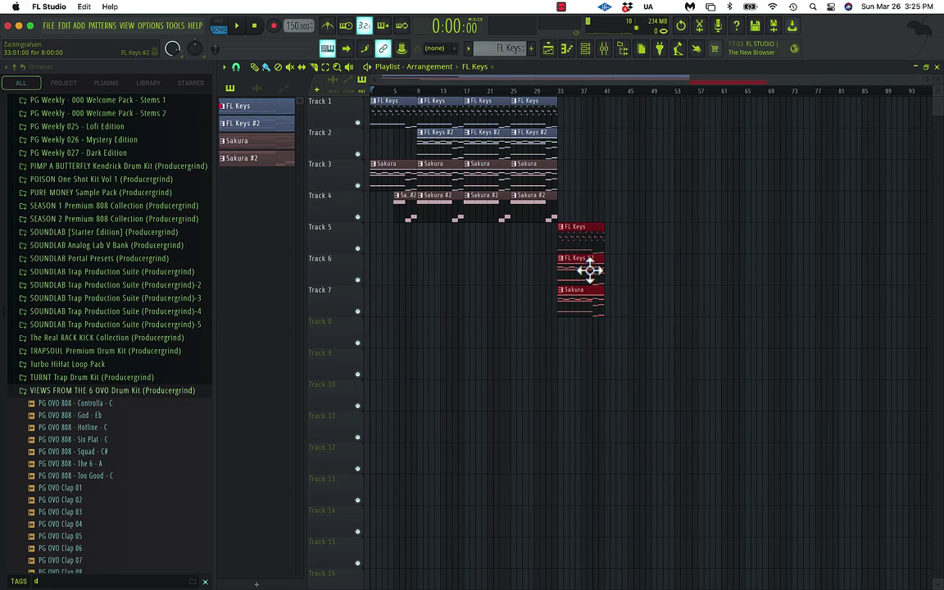
Step: Move the three clips on Tracks 5 to 7 to bar 41 and duplicate the bar 25 block on Tracks 1 to 4
{"action": "left_click_drag", "start_coordinate": [586, 239], "coordinate": [634, 235]}
{"action": "left_click_drag", "start_coordinate": [576, 107], "coordinate": [530, 220]}
{"action": "key", "text": "super+b"}
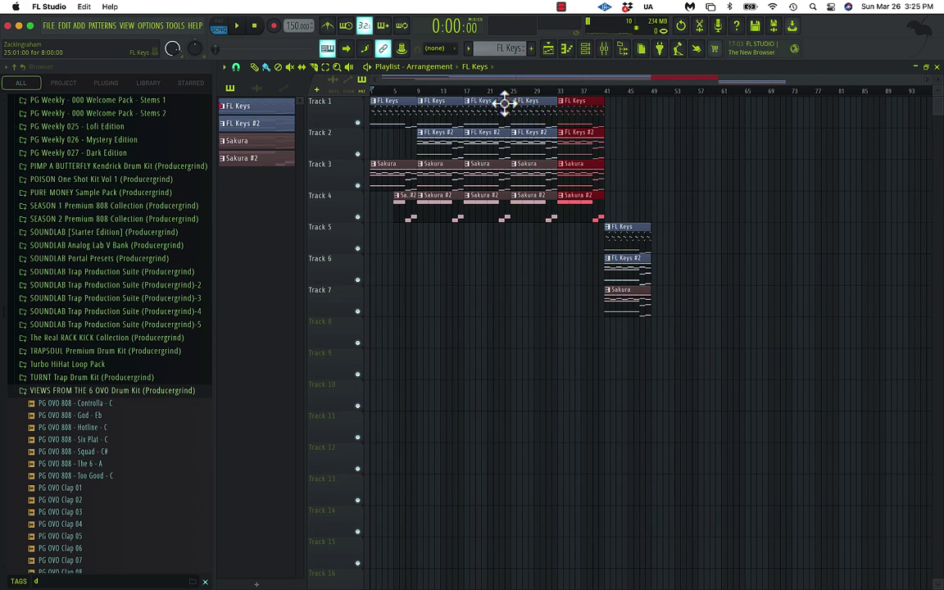
Step: Delete all clips on Tracks 1 to 4 from bar 25 onward and play the transition from bar 24
{"action": "mouse_move", "coordinate": [527, 105]}
{"action": "left_mouse_down"}
{"action": "mouse_move", "coordinate": [570, 208]}
{"action": "mouse_move", "coordinate": [583, 116]}
{"action": "left_mouse_up"}
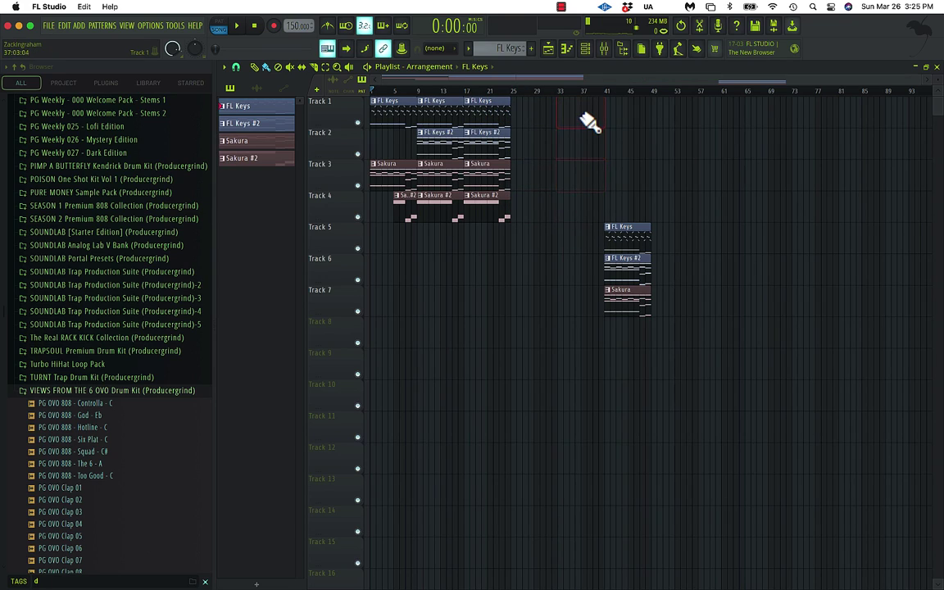
{"action": "left_click", "coordinate": [505, 91]}
{"action": "key", "text": "space"}
{"action": "key", "text": "space"}
Step: Move the three clips on Tracks 5 to 7 back to bar 25 and merge them into one pattern clip
{"action": "left_click_drag", "start_coordinate": [680, 229], "coordinate": [586, 323]}
{"action": "mouse_move", "coordinate": [627, 238]}
{"action": "left_mouse_down"}
{"action": "mouse_move", "coordinate": [531, 247]}
{"action": "mouse_move", "coordinate": [542, 247]}
{"action": "mouse_move", "coordinate": [534, 247]}
{"action": "mouse_move", "coordinate": [528, 301]}
{"action": "mouse_move", "coordinate": [508, 335]}
{"action": "left_mouse_up"}
{"action": "key", "text": "super+g"}
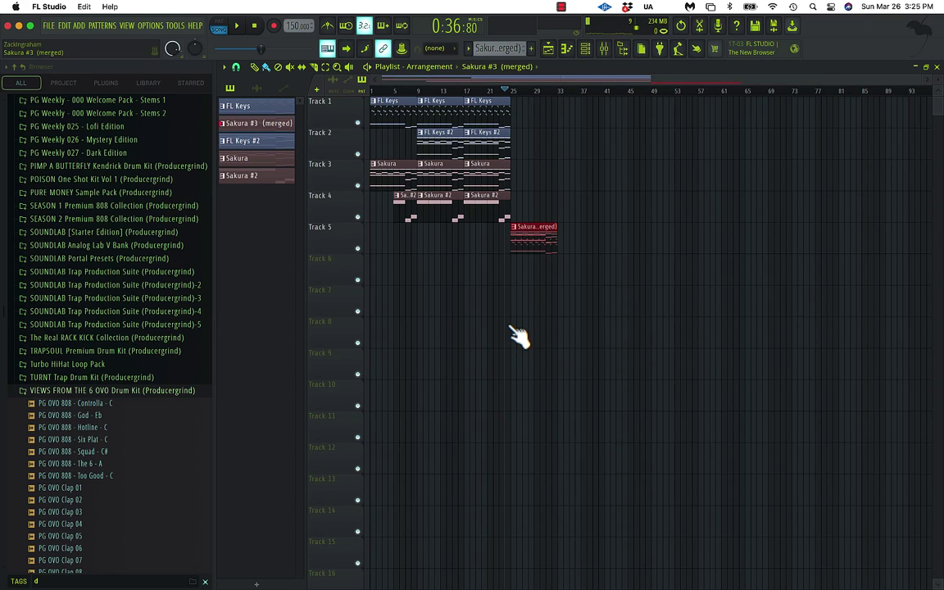
Step: Consolidate Track 5 from song start to a 32Bit float stereo WAV and close the plugin windows
{"action": "right_click", "coordinate": [343, 241]}
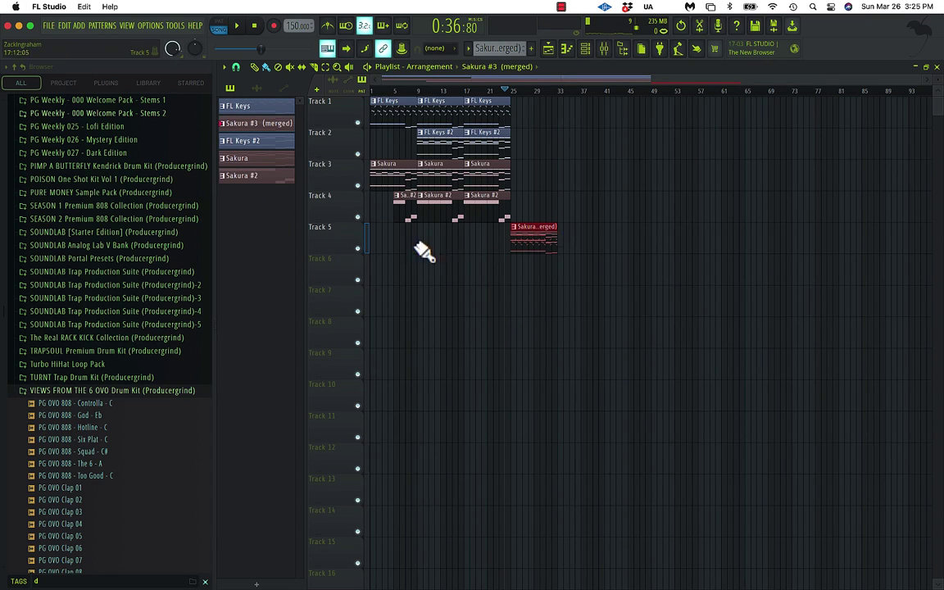
{"action": "right_click", "coordinate": [340, 246]}
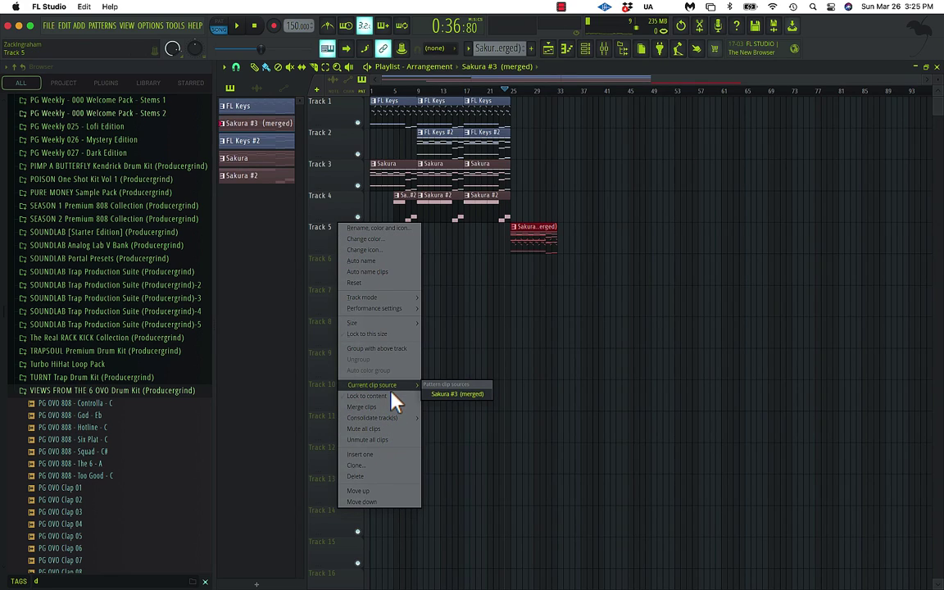
{"action": "mouse_move", "coordinate": [392, 419]}
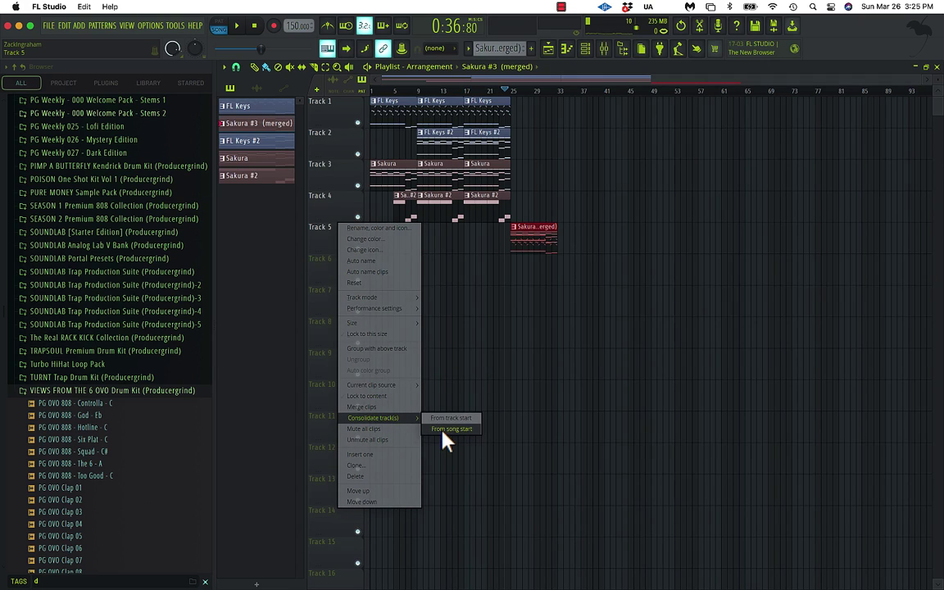
{"action": "left_click", "coordinate": [442, 430]}
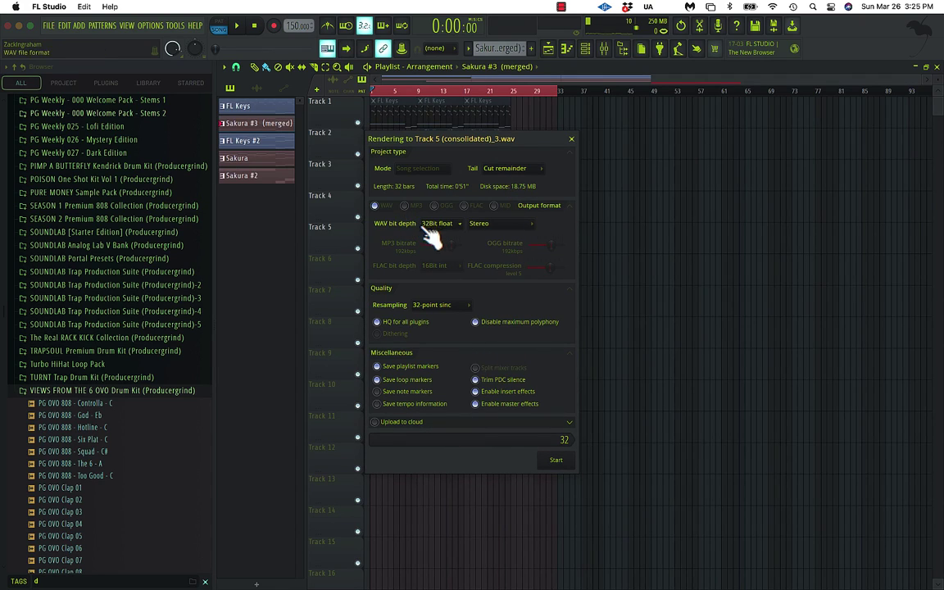
{"action": "left_click", "coordinate": [557, 461]}
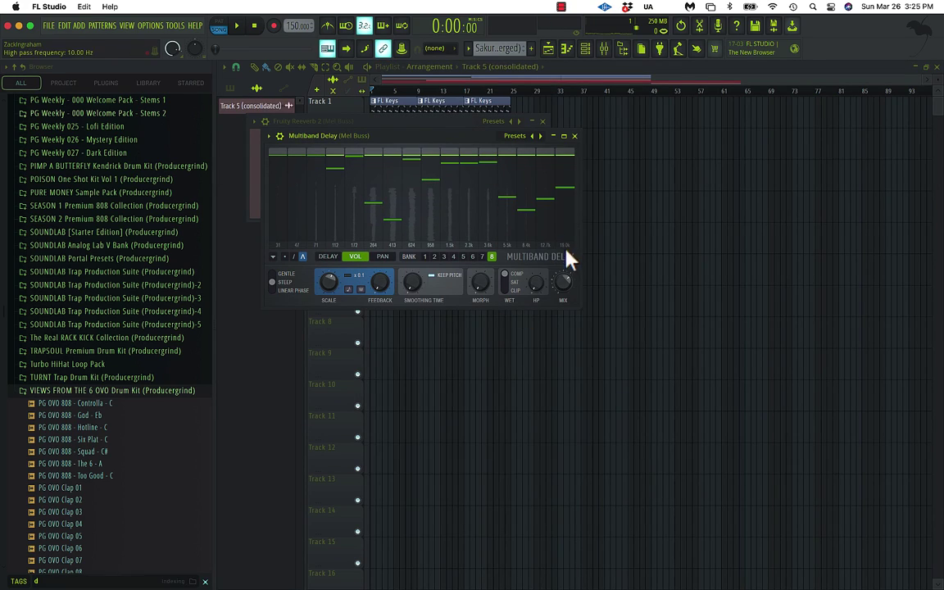
{"action": "left_click", "coordinate": [576, 137]}
{"action": "left_click", "coordinate": [543, 121]}
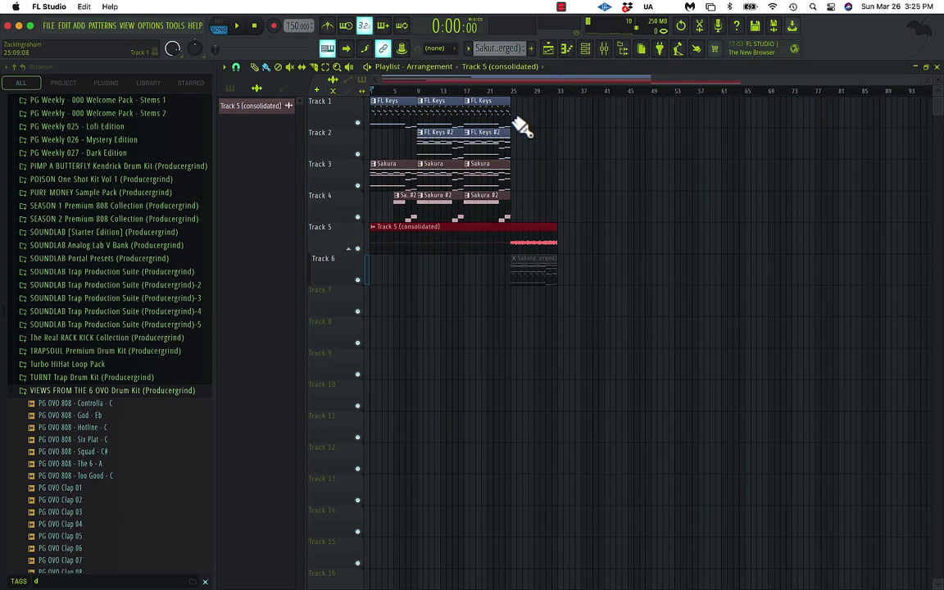
Step: Delete the muted merged clip on Track 6, and slice off and remove the consolidated audio before bar 25
{"action": "right_click", "coordinate": [523, 265]}
{"action": "left_click", "coordinate": [315, 68]}
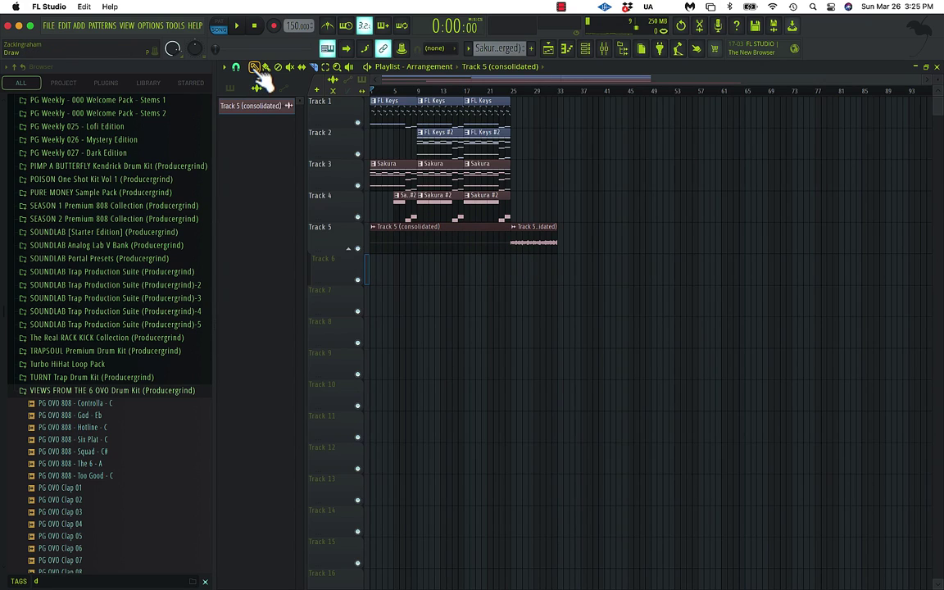
{"action": "right_click", "coordinate": [414, 233]}
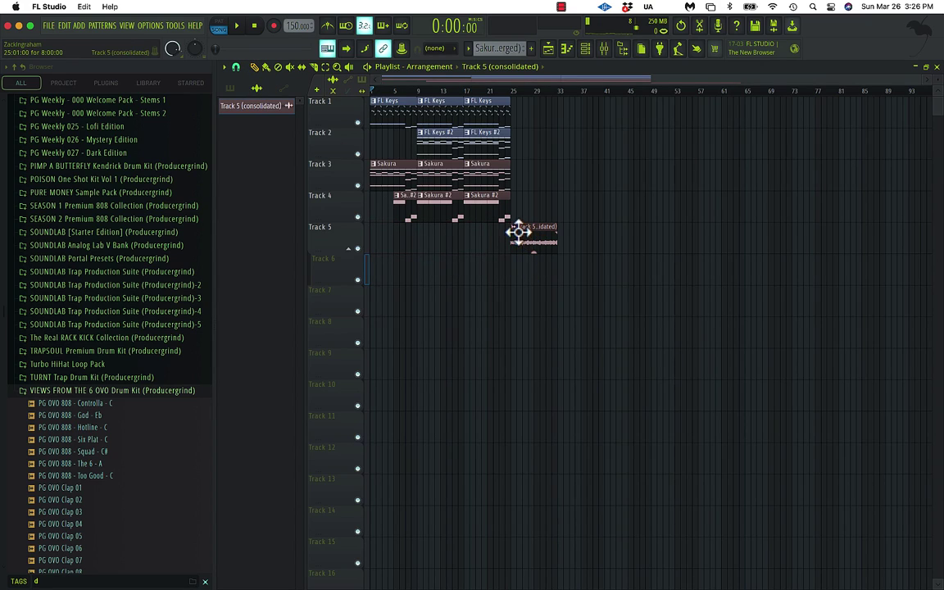
{"action": "left_click", "coordinate": [514, 227]}
{"action": "left_click", "coordinate": [507, 92]}
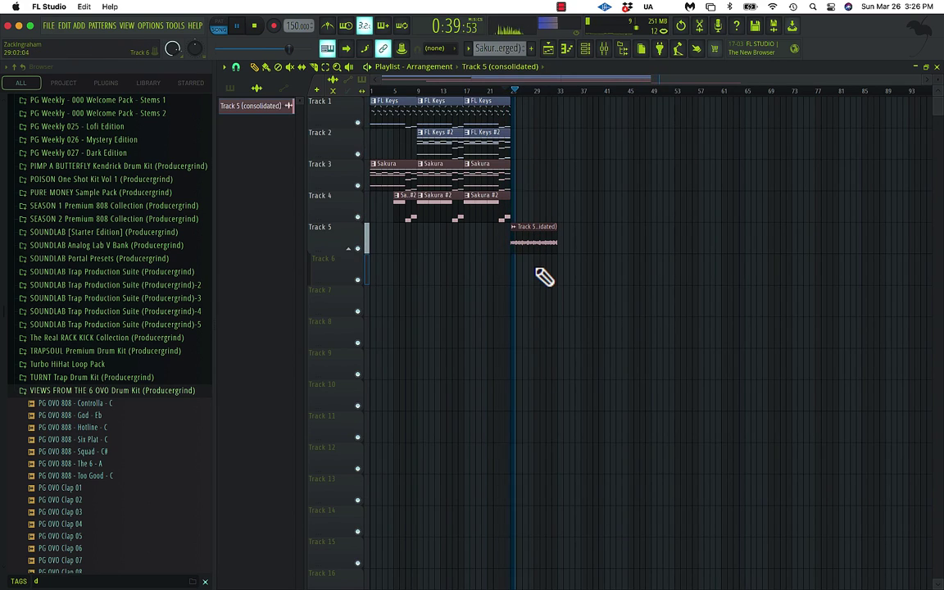
{"action": "key", "text": "space"}
Step: Open the consolidated clip in Edison and apply the default convolution reverb and blur to it
{"action": "double_click", "coordinate": [527, 244]}
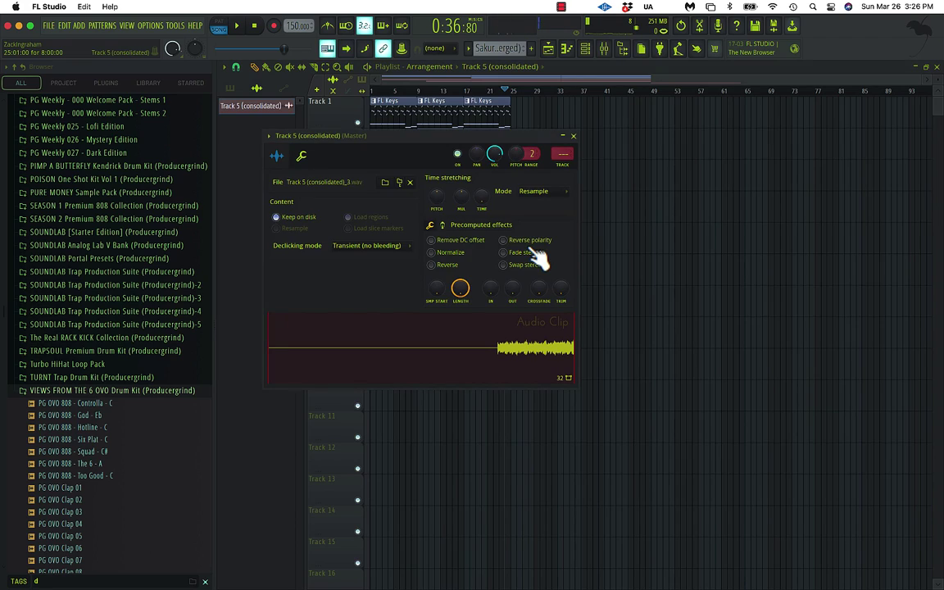
{"action": "right_click", "coordinate": [480, 342]}
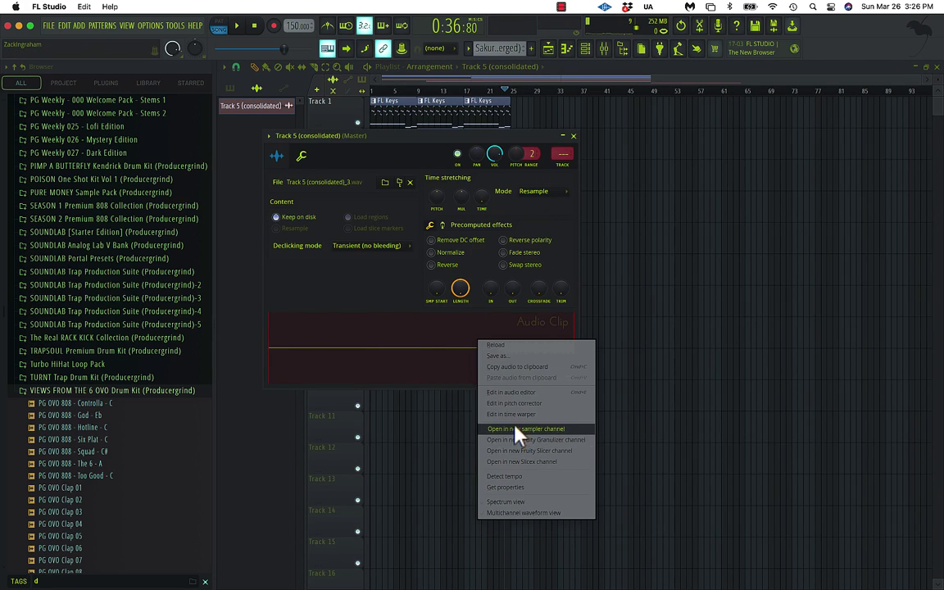
{"action": "left_click", "coordinate": [514, 393]}
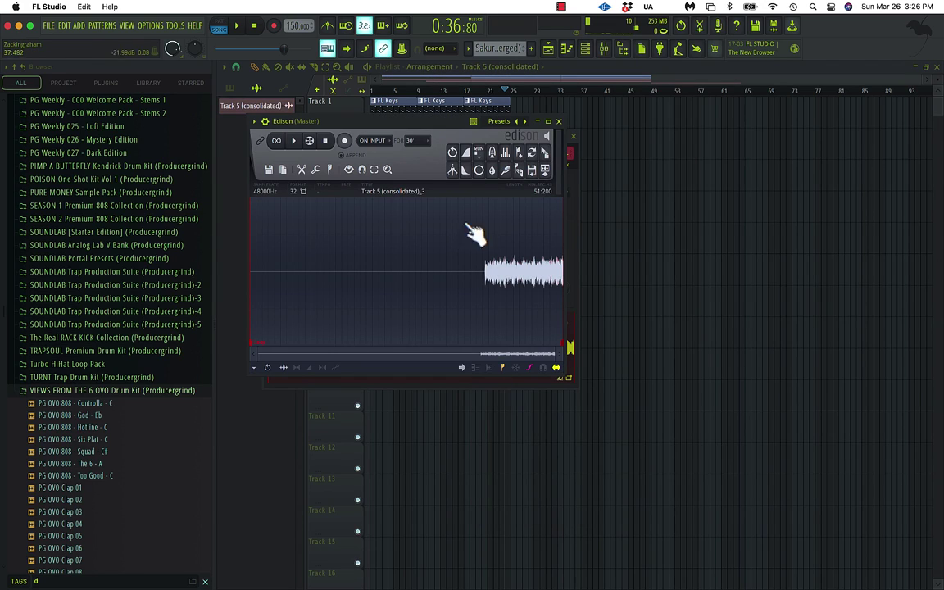
{"action": "left_click", "coordinate": [492, 152]}
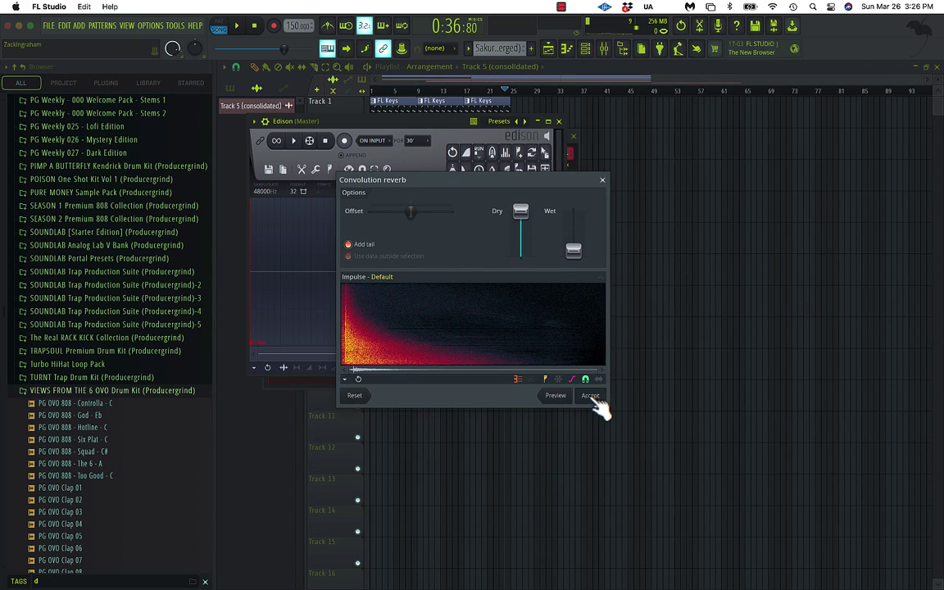
{"action": "left_click", "coordinate": [591, 396]}
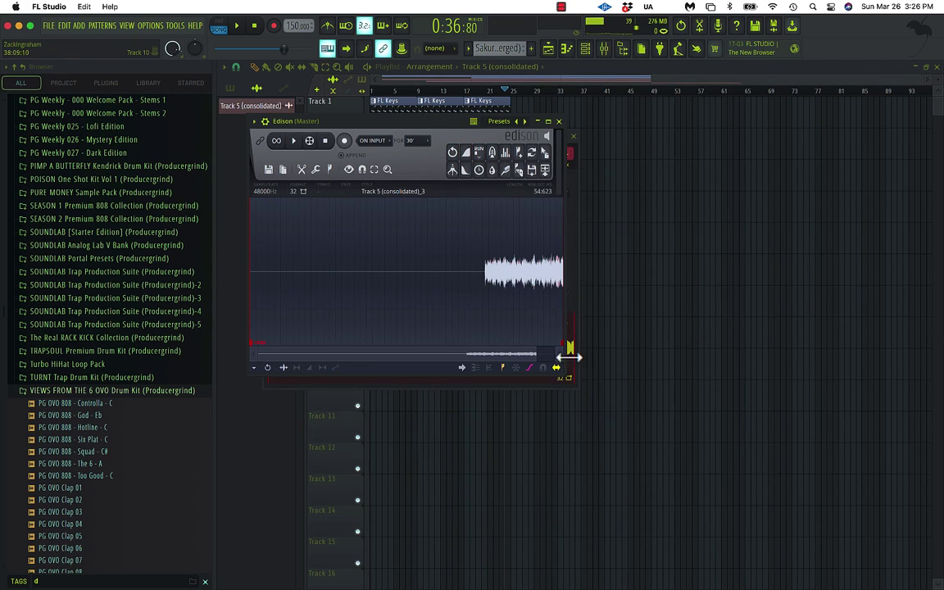
{"action": "left_click", "coordinate": [492, 170]}
{"action": "left_click", "coordinate": [804, 402]}
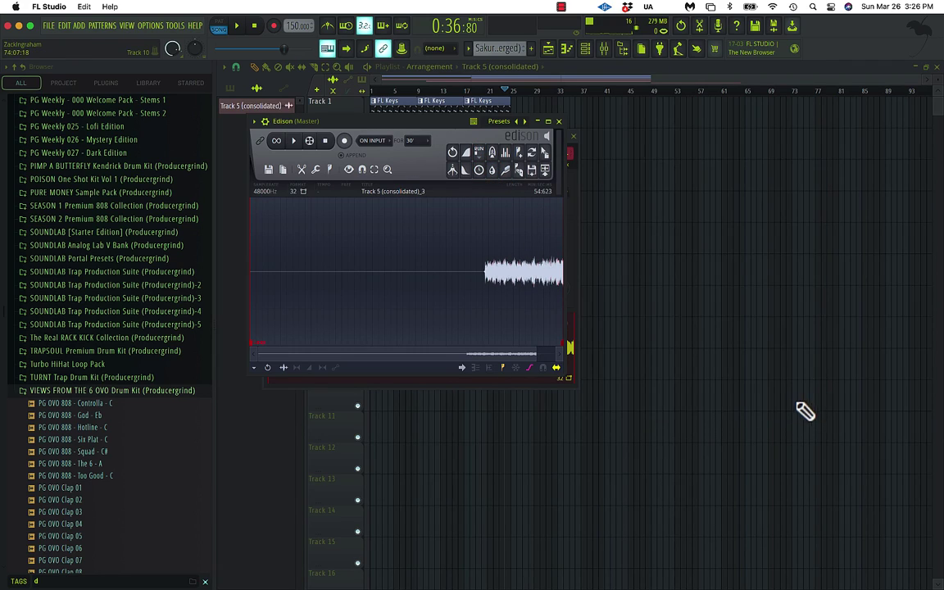
Step: Resample the audio in Edison to 8000 Hz through its sample properties
{"action": "left_click", "coordinate": [264, 194]}
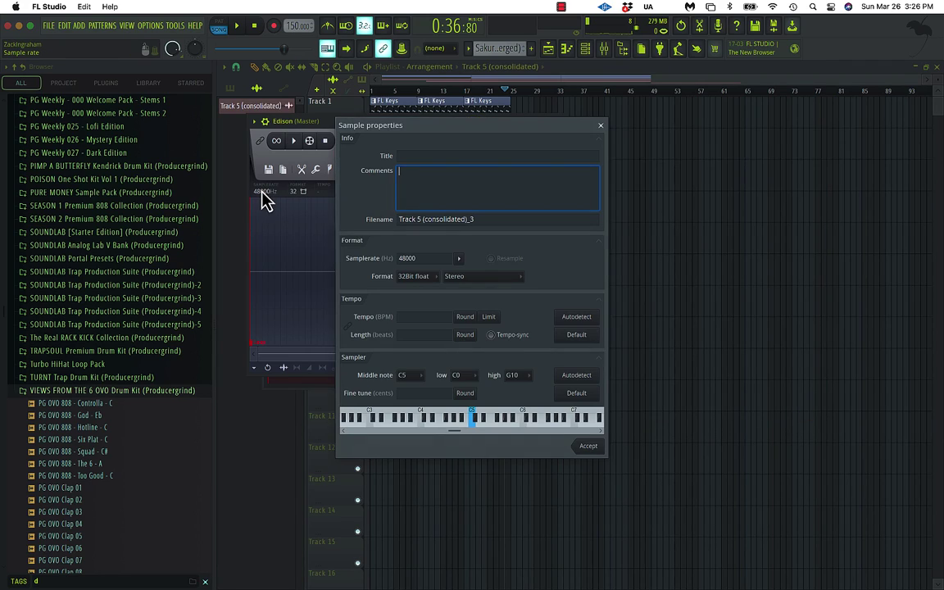
{"action": "left_click", "coordinate": [460, 258]}
{"action": "left_click", "coordinate": [470, 272]}
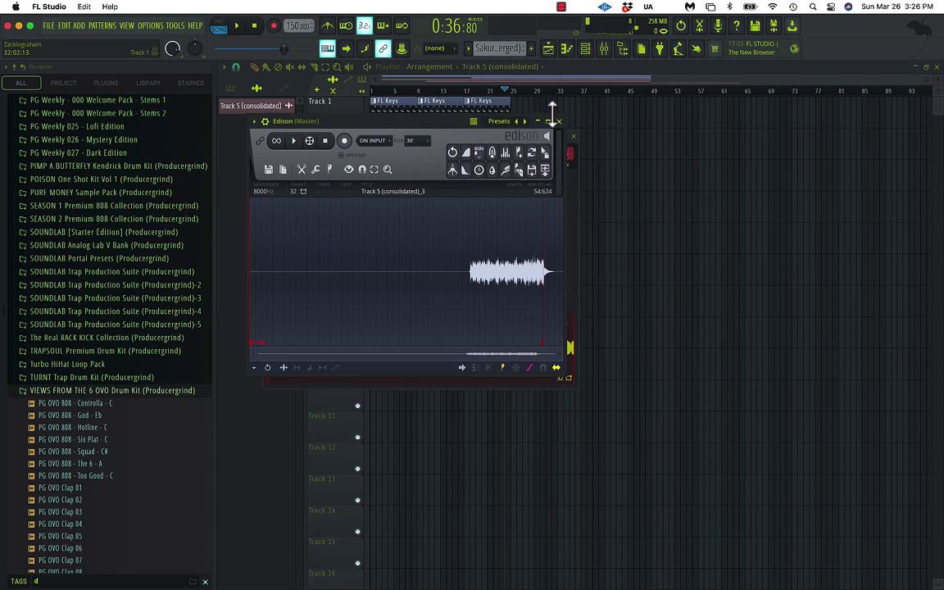
Step: Replace the Track 5 clip at bar 25 with the processed Edison audio and play the arrangement from bar 24
{"action": "left_click_drag", "start_coordinate": [472, 135], "coordinate": [517, 429]}
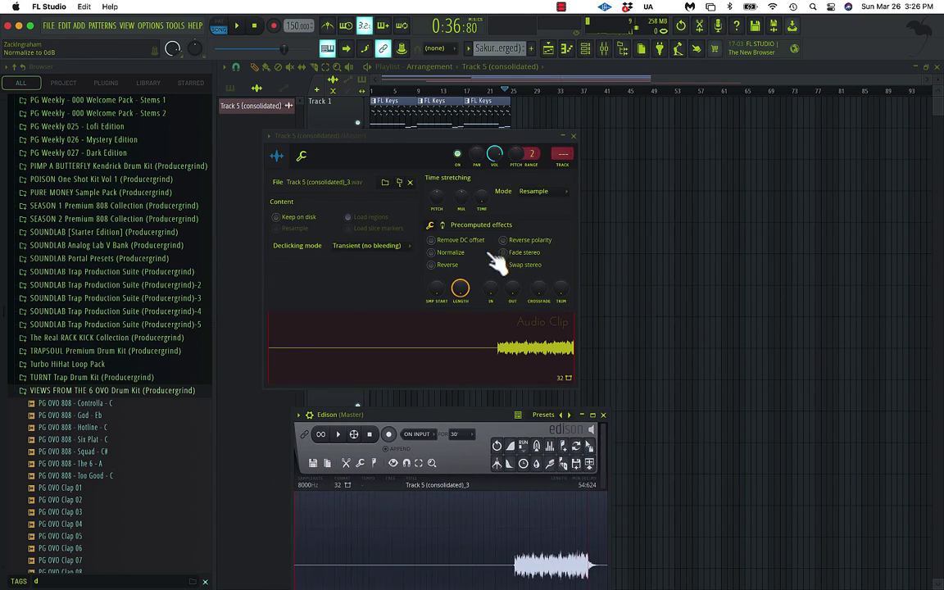
{"action": "left_click", "coordinate": [573, 136]}
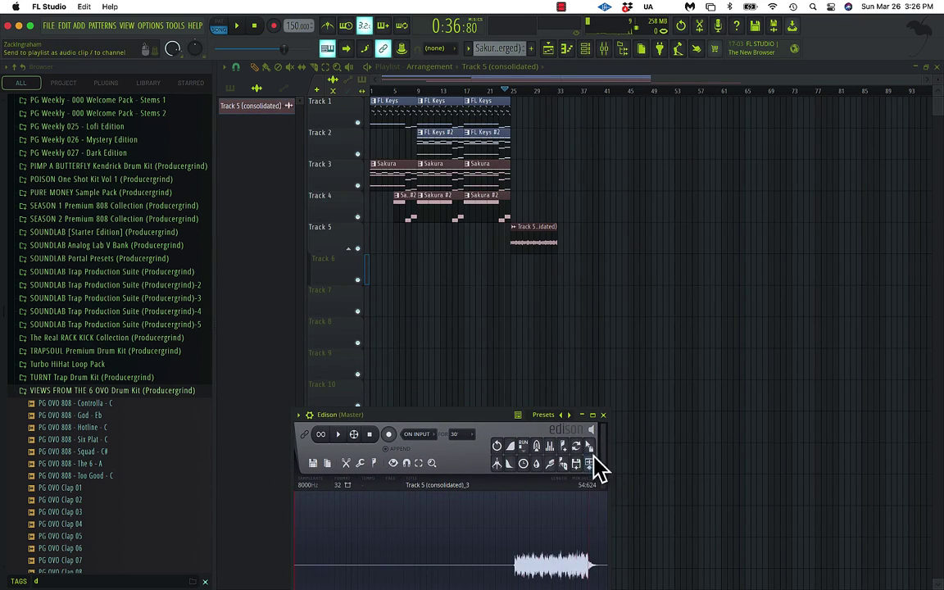
{"action": "left_click_drag", "start_coordinate": [590, 446], "coordinate": [512, 246]}
{"action": "left_click", "coordinate": [499, 92]}
{"action": "key", "text": "space"}
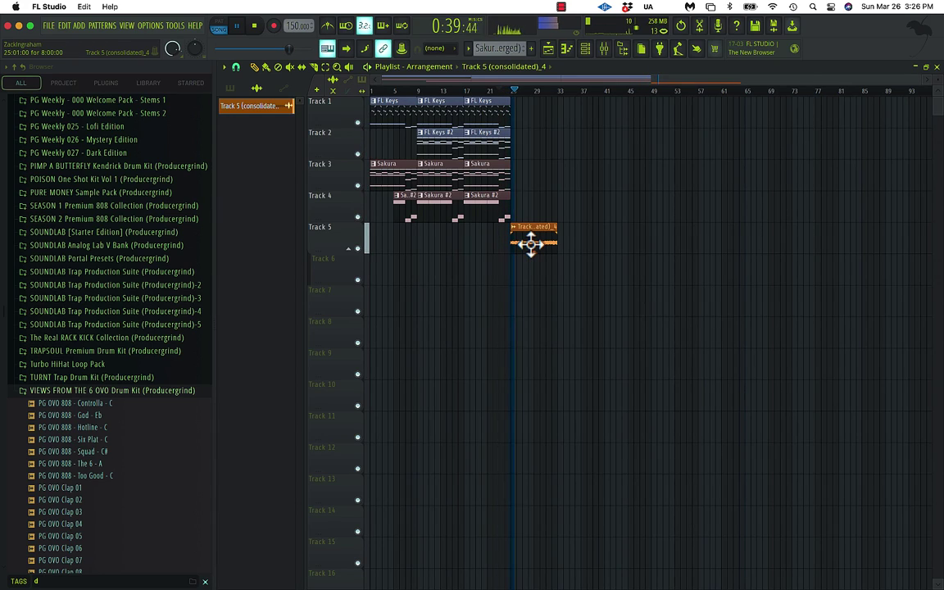
Step: Duplicate the processed Track 5 audio clip twice so it fills bars 25 to 48
{"action": "left_click_drag", "start_coordinate": [576, 246], "coordinate": [543, 251]}
{"action": "key", "text": "super+b"}
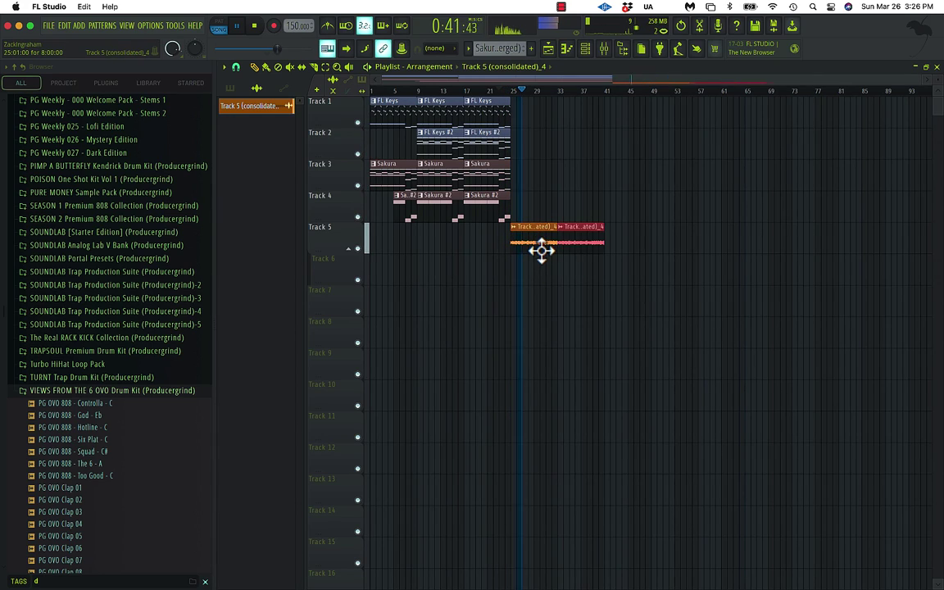
{"action": "key", "text": "super+b"}
Step: Copy the Track 1 to 4 blocks of bars 9–24 to bar 49, duplicate the bars 25–64 section after itself and save the project
{"action": "left_click_drag", "start_coordinate": [518, 98], "coordinate": [424, 209]}
{"action": "left_click_drag", "start_coordinate": [437, 114], "coordinate": [533, 278]}
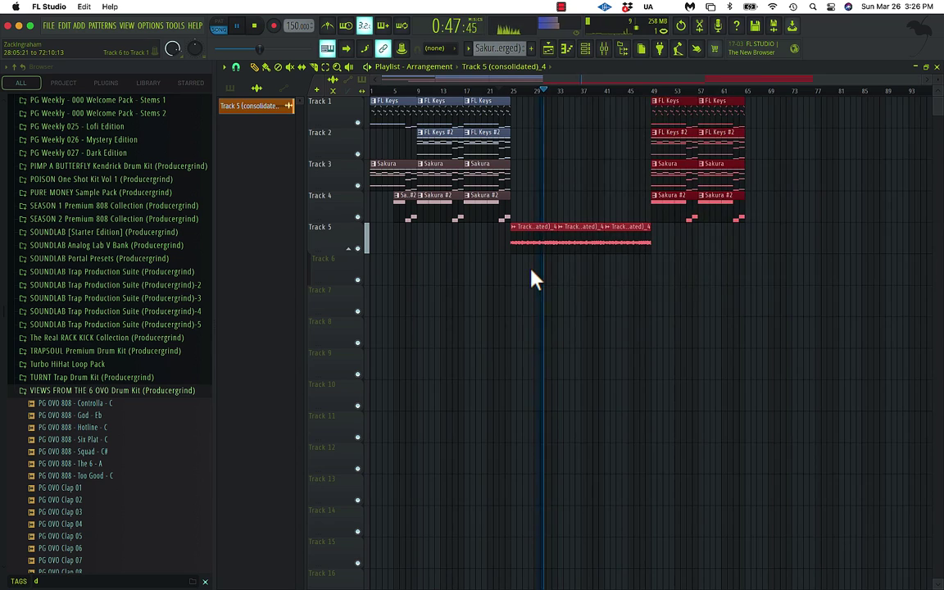
{"action": "key", "text": "super+b"}
{"action": "key", "text": "super+s"}
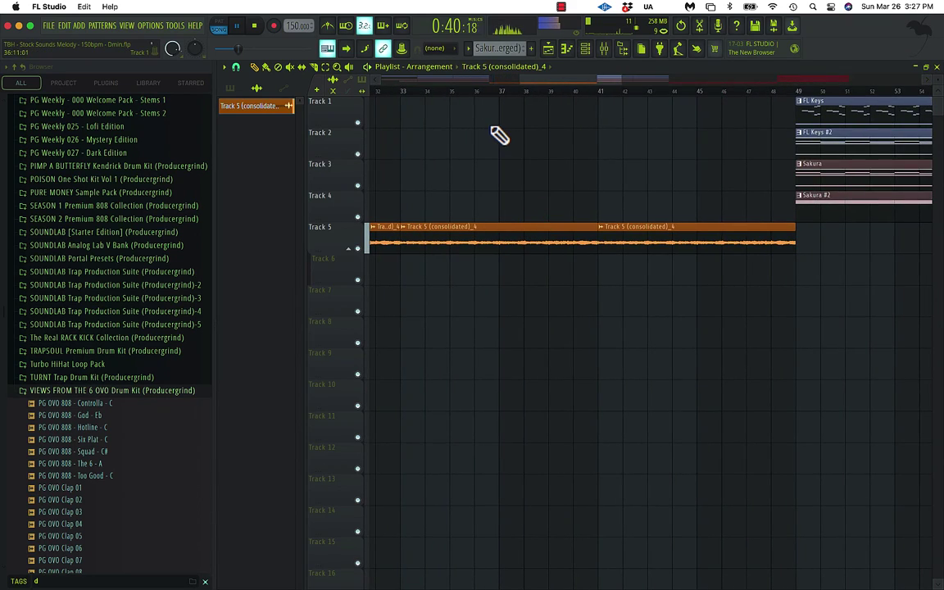
Step: Add a very short fade-in to the Track 5 audio clip at bar 33 and play across the join
{"action": "scroll", "coordinate": [494, 130], "scroll_direction": "left", "scroll_amount": 5}
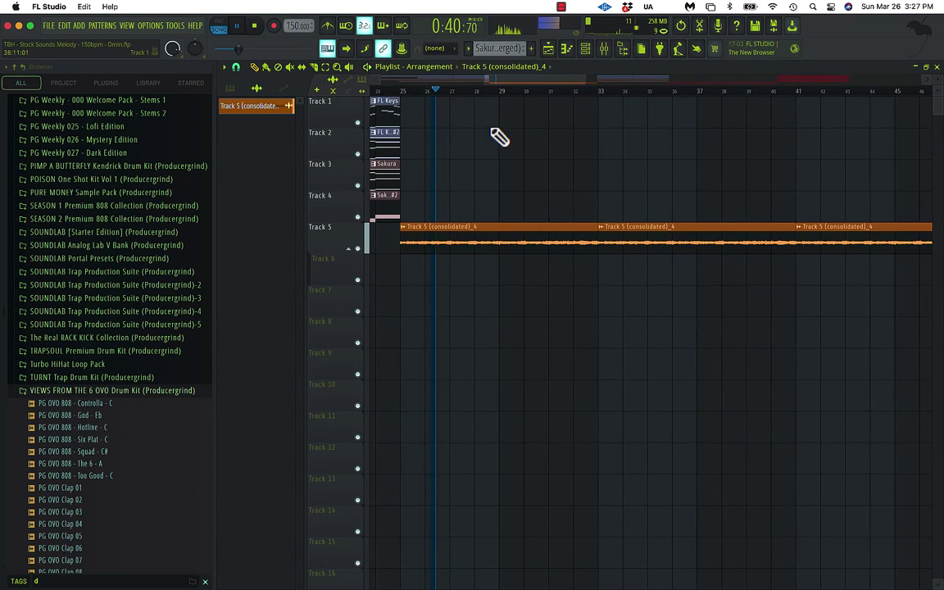
{"action": "left_click", "coordinate": [589, 92]}
{"action": "scroll", "coordinate": [619, 187], "scroll_direction": "up", "scroll_amount": 5}
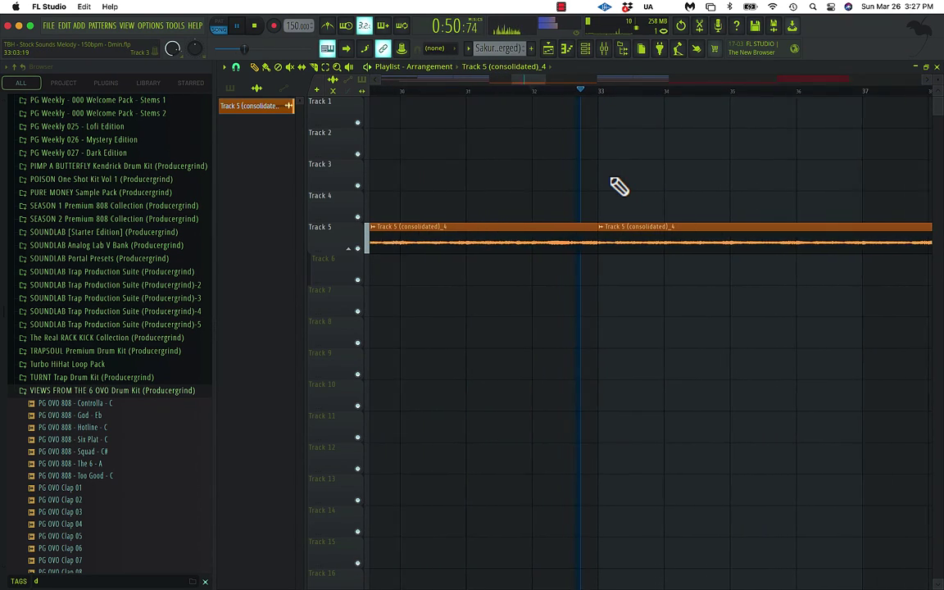
{"action": "key", "text": "space"}
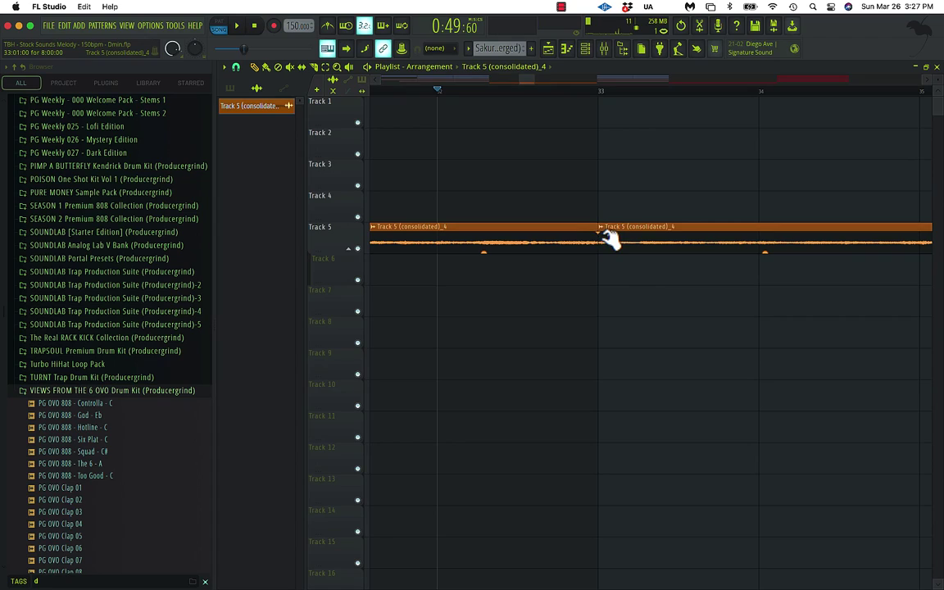
{"action": "scroll", "coordinate": [605, 236], "scroll_direction": "up", "scroll_amount": 4}
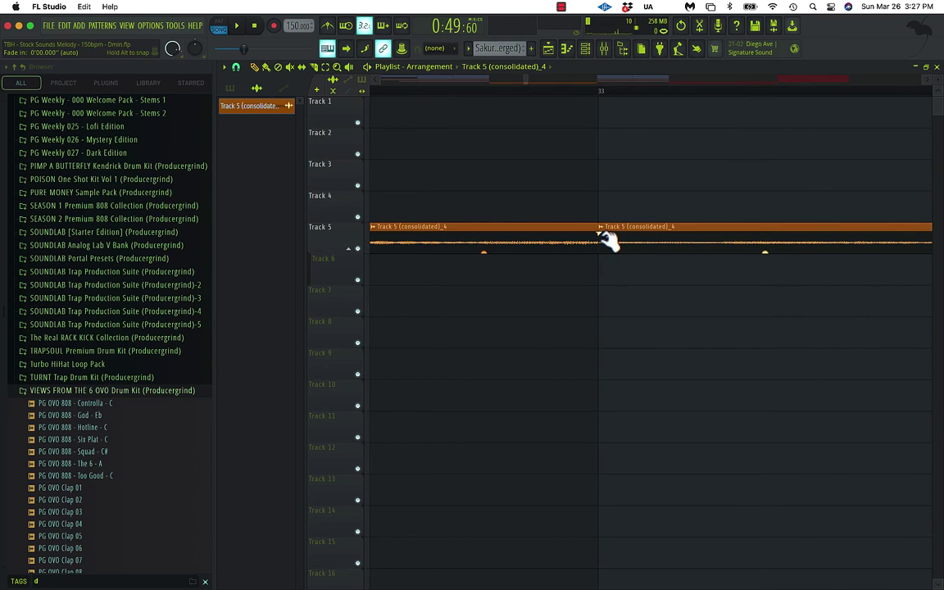
{"action": "key", "text": "space"}
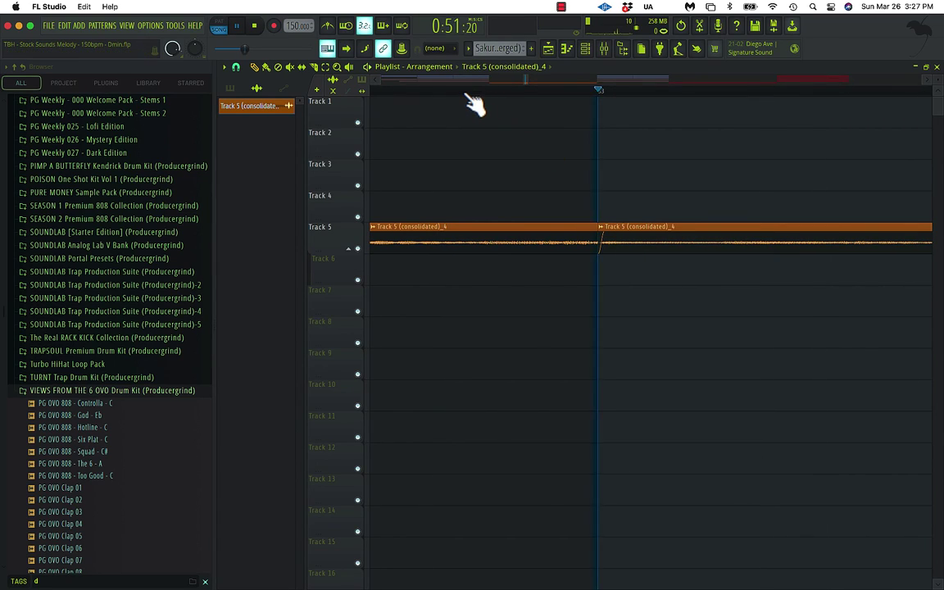
Step: Play Track 5 from bar 28 to check the transition between the audio clips at bar 33
{"action": "left_click", "coordinate": [415, 81]}
{"action": "scroll", "coordinate": [483, 99], "scroll_direction": "down", "scroll_amount": 5}
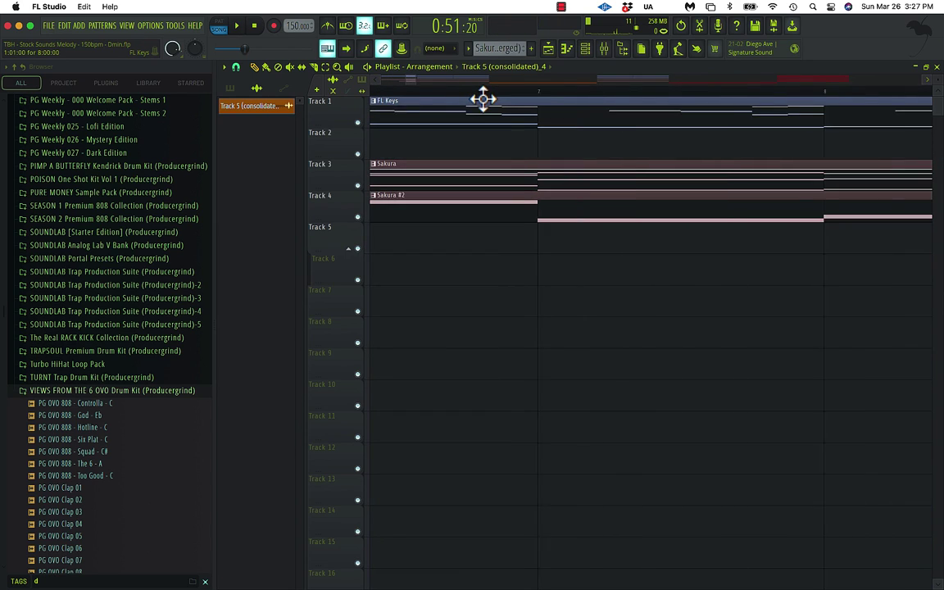
{"action": "scroll", "coordinate": [567, 122], "scroll_direction": "right", "scroll_amount": 5}
{"action": "scroll", "coordinate": [570, 125], "scroll_direction": "right", "scroll_amount": 10}
{"action": "scroll", "coordinate": [571, 127], "scroll_direction": "down", "scroll_amount": 4}
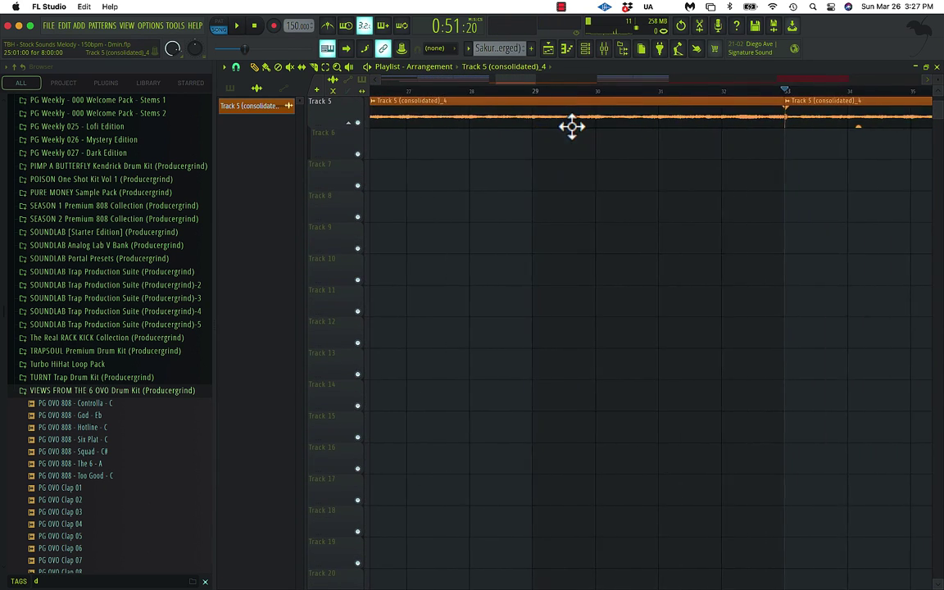
{"action": "scroll", "coordinate": [571, 126], "scroll_direction": "up", "scroll_amount": 4}
{"action": "left_click", "coordinate": [470, 92]}
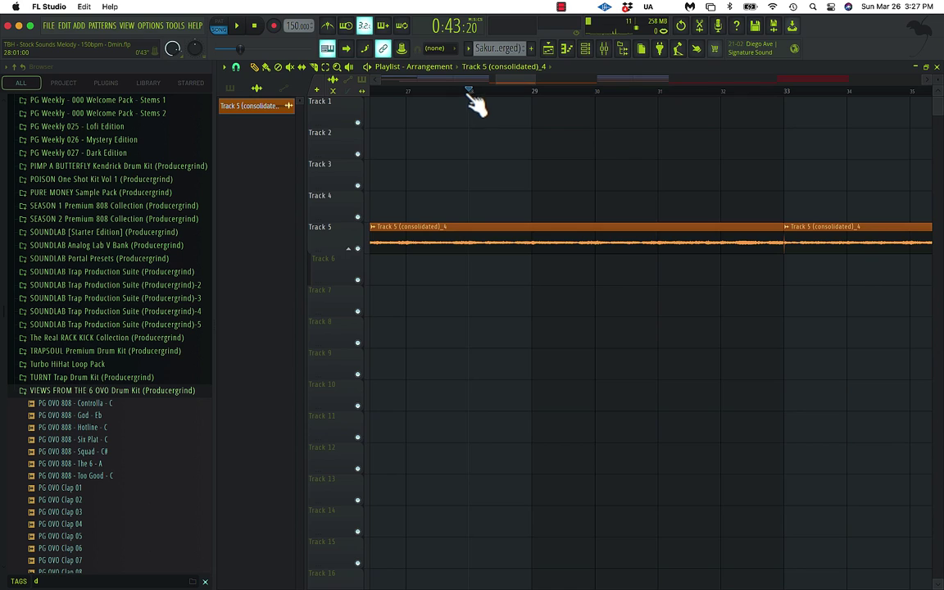
{"action": "key", "text": "space"}
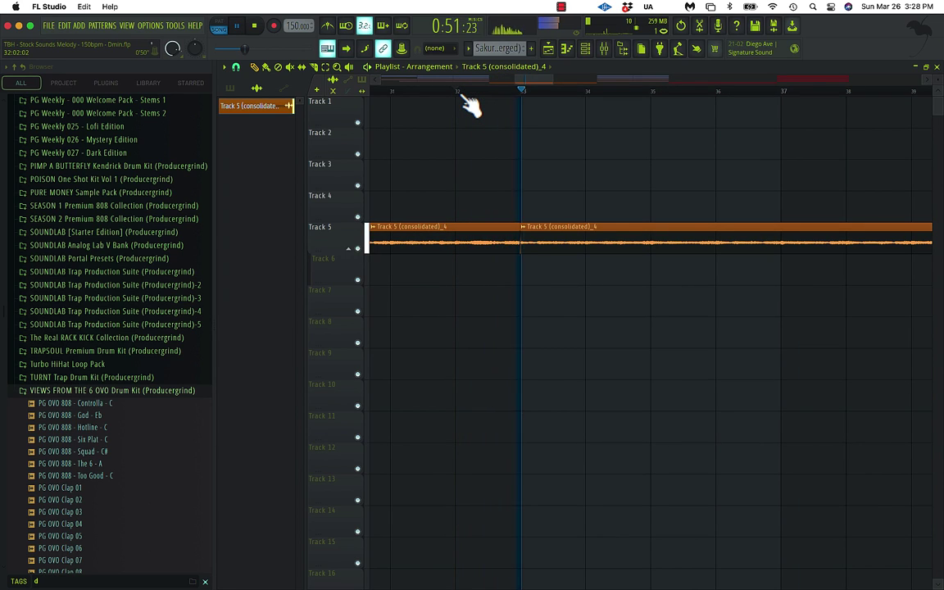
Step: Play Track 5 from about bar 40 to check the clip join at bar 41 and the transition into bar 49
{"action": "scroll", "coordinate": [770, 189], "scroll_direction": "right", "scroll_amount": 8}
{"action": "scroll", "coordinate": [807, 205], "scroll_direction": "left", "scroll_amount": 5}
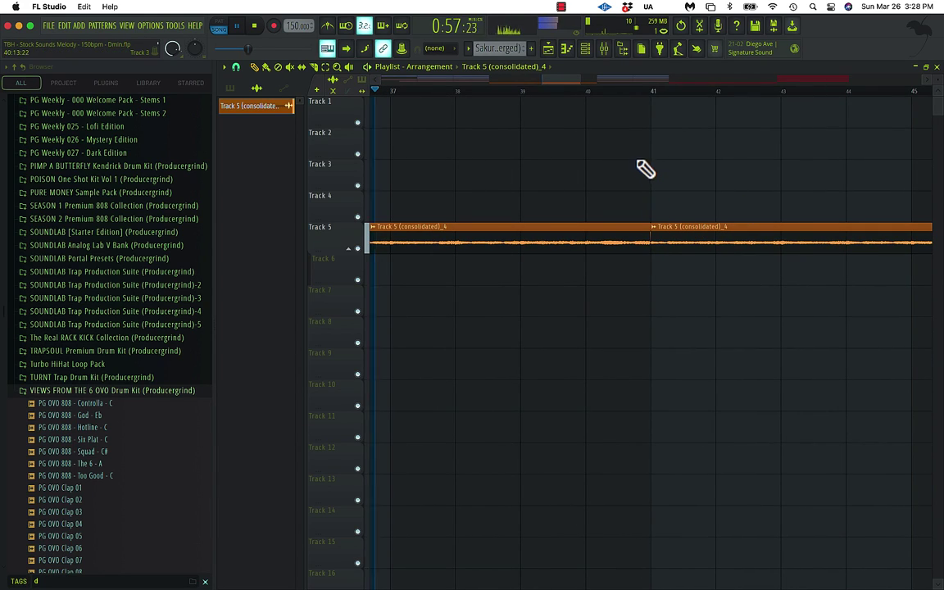
{"action": "left_click", "coordinate": [592, 91]}
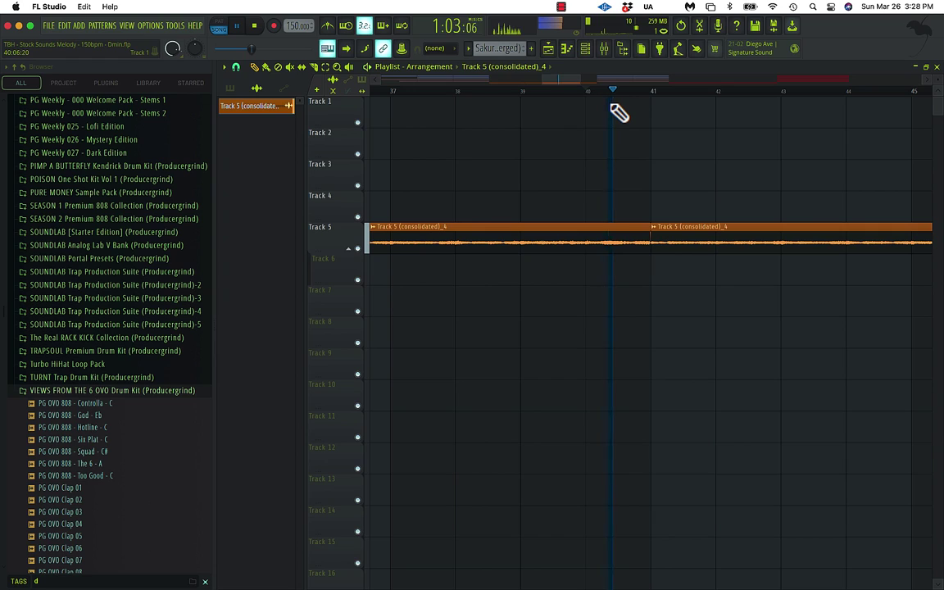
{"action": "scroll", "coordinate": [723, 181], "scroll_direction": "down", "scroll_amount": 1}
{"action": "scroll", "coordinate": [723, 181], "scroll_direction": "down", "scroll_amount": 10}
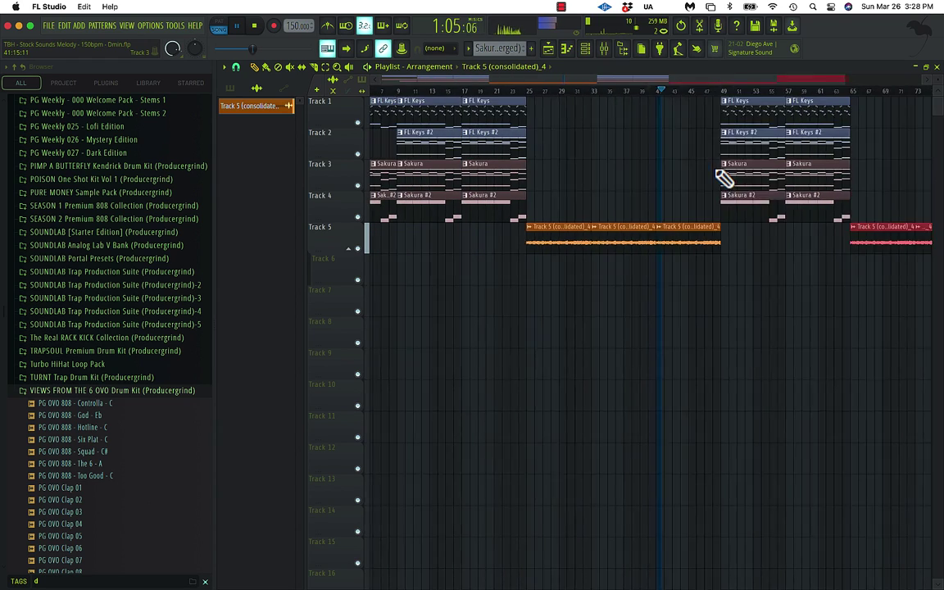
{"action": "right_click", "coordinate": [719, 249]}
{"action": "left_click_drag", "start_coordinate": [637, 239], "coordinate": [717, 240]}
{"action": "mouse_move", "coordinate": [601, 239]}
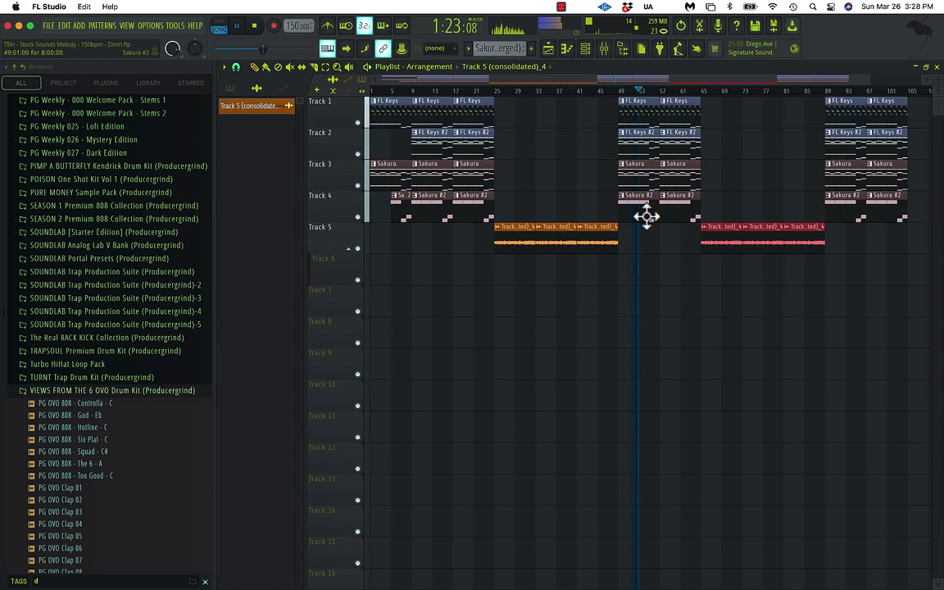
{"action": "key", "text": "space"}
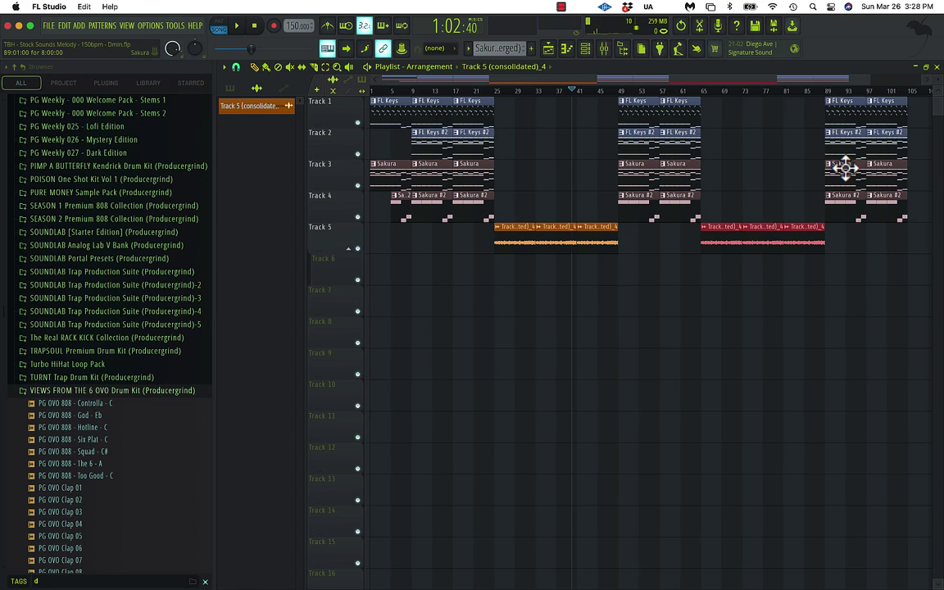
Step: Duplicate the Track 1 to 4 clips of bars 97–104 twice after themselves and delete the last Sakura #2 clip at bar 113
{"action": "scroll", "coordinate": [836, 123], "scroll_direction": "right", "scroll_amount": 4}
{"action": "left_click_drag", "start_coordinate": [824, 114], "coordinate": [796, 208]}
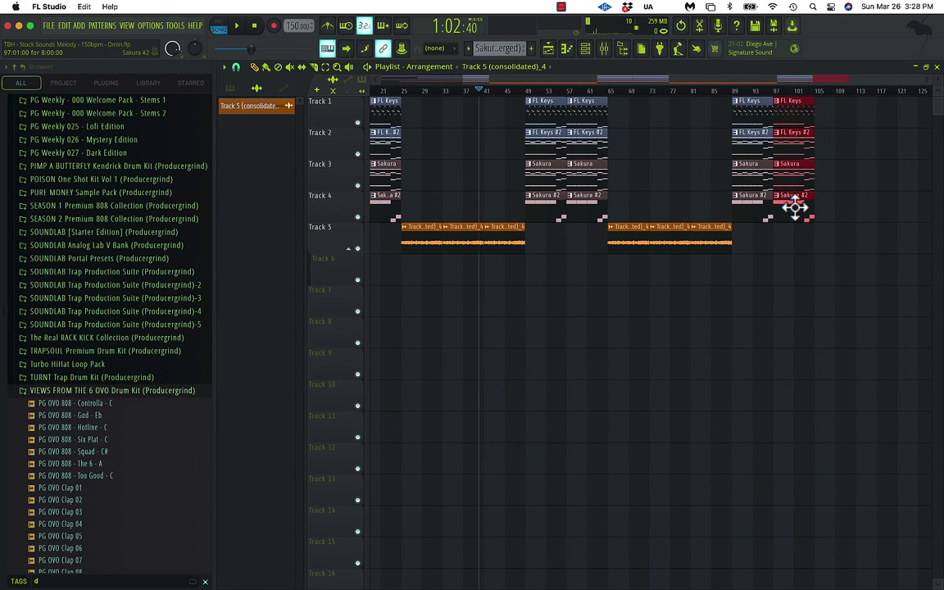
{"action": "key", "text": "super+b"}
{"action": "key", "text": "super+b"}
{"action": "right_click", "coordinate": [866, 205]}
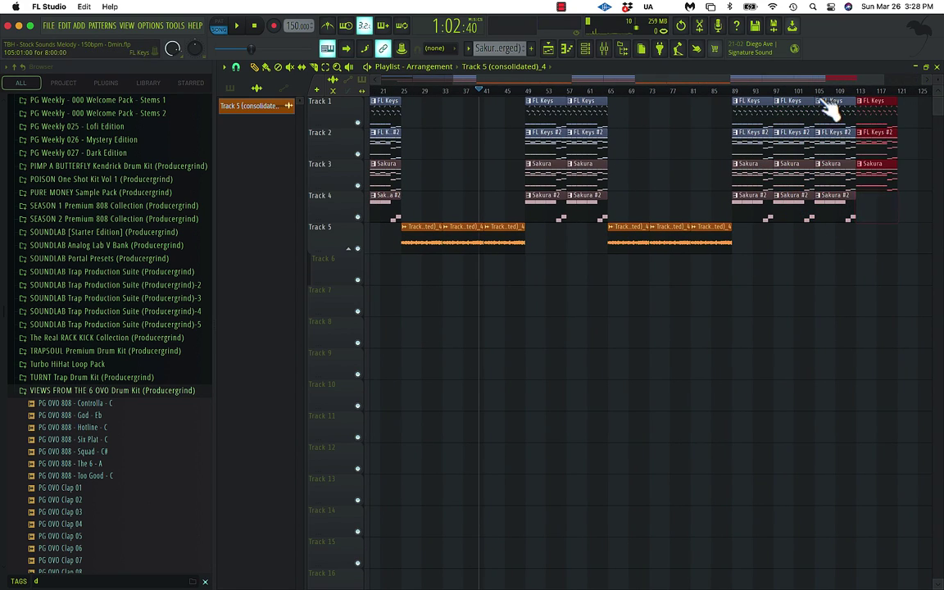
Step: Play the ending from about bar 103 and delete the FL Keys #2 clips at bars 105 and 113 on Track 2
{"action": "left_click", "coordinate": [809, 90]}
{"action": "key", "text": "space"}
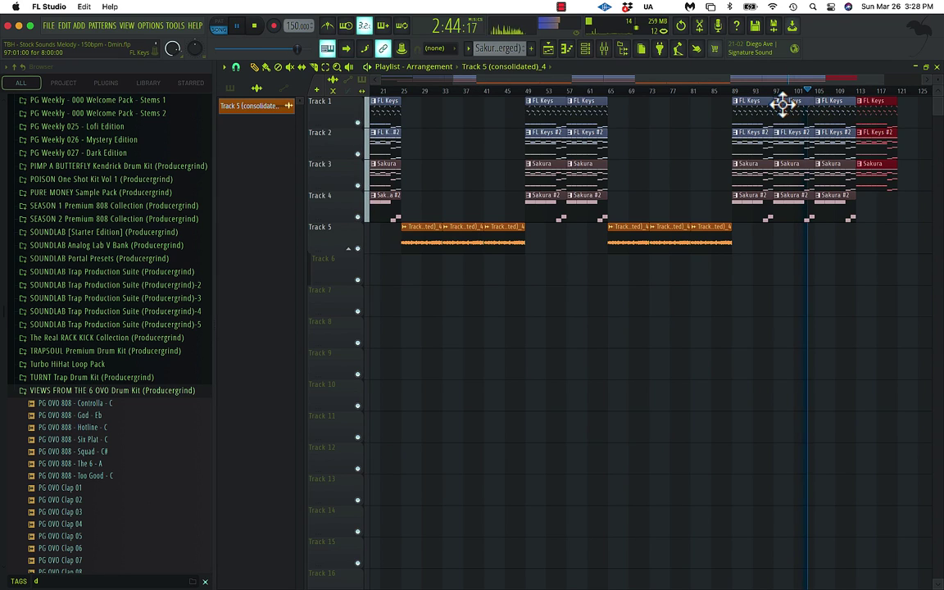
{"action": "scroll", "coordinate": [785, 105], "scroll_direction": "left", "scroll_amount": 4}
{"action": "scroll", "coordinate": [786, 108], "scroll_direction": "right", "scroll_amount": 4}
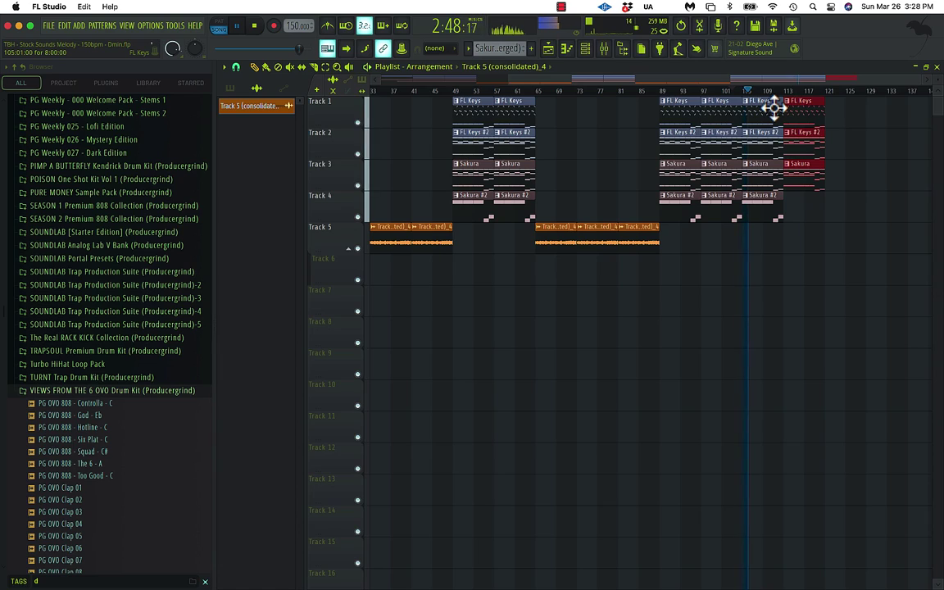
{"action": "right_click", "coordinate": [771, 117]}
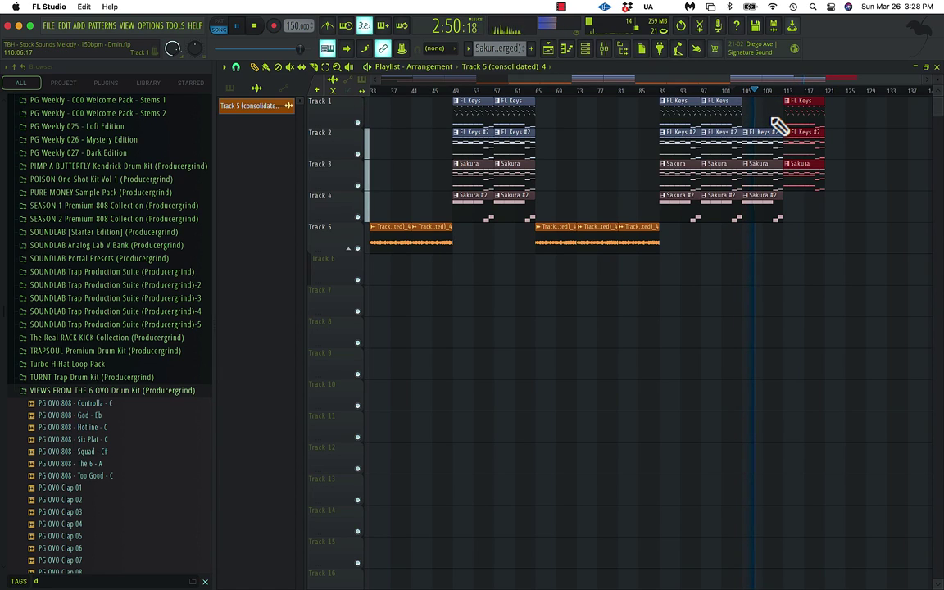
{"action": "key", "text": "super+z"}
{"action": "right_click", "coordinate": [760, 151]}
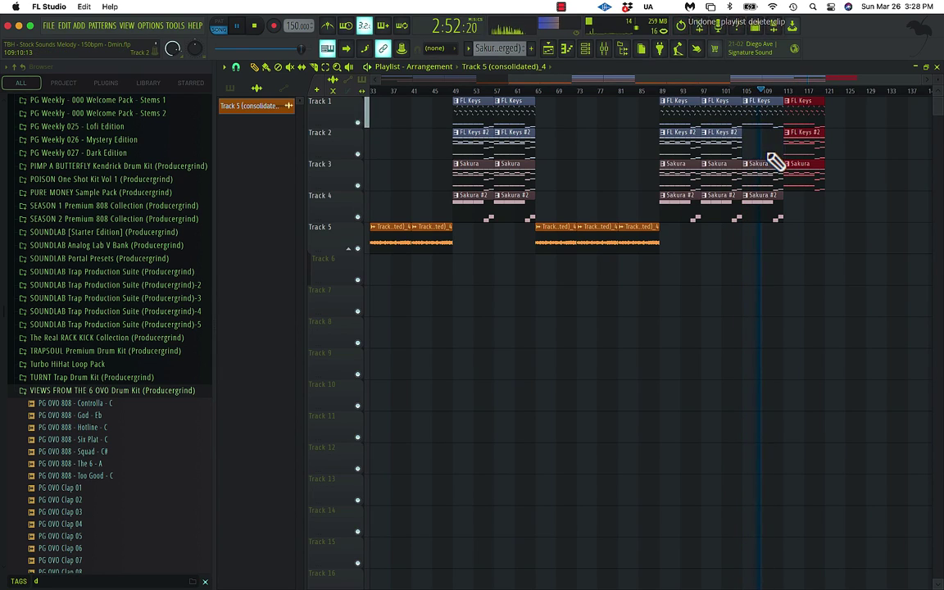
{"action": "right_click", "coordinate": [801, 141]}
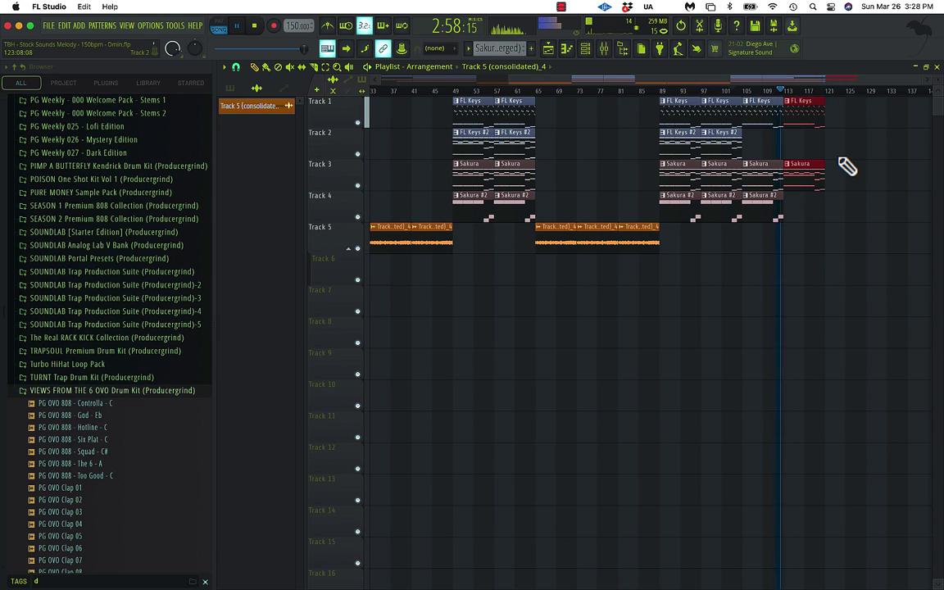
Step: Listen to the thinned-out ending past bar 113 and place the playhead at the arrangement's end to check the song length
{"action": "scroll", "coordinate": [836, 160], "scroll_direction": "left", "scroll_amount": 5}
{"action": "scroll", "coordinate": [823, 156], "scroll_direction": "right", "scroll_amount": 3}
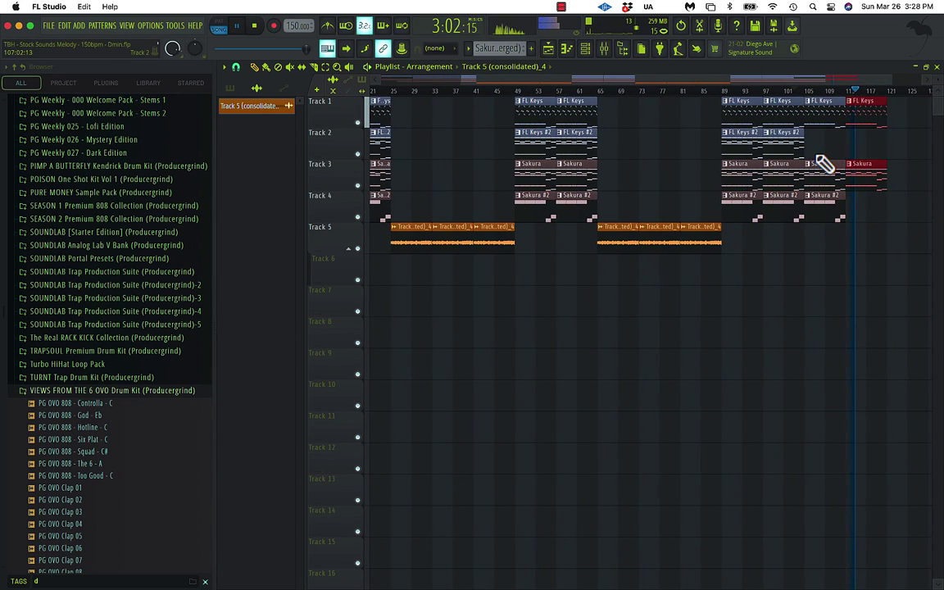
{"action": "key", "text": "space"}
{"action": "scroll", "coordinate": [736, 186], "scroll_direction": "left", "scroll_amount": 3}
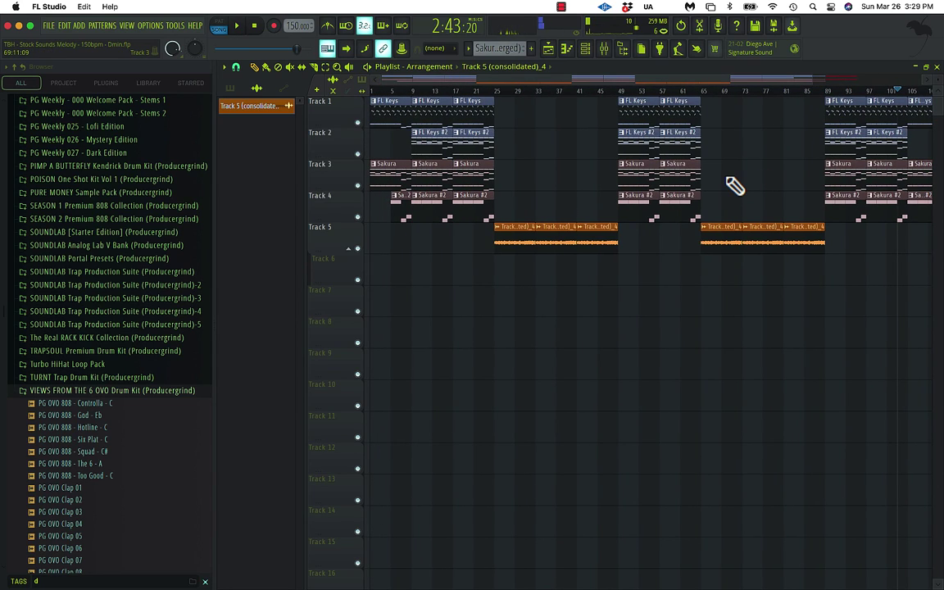
{"action": "scroll", "coordinate": [713, 160], "scroll_direction": "right", "scroll_amount": 5}
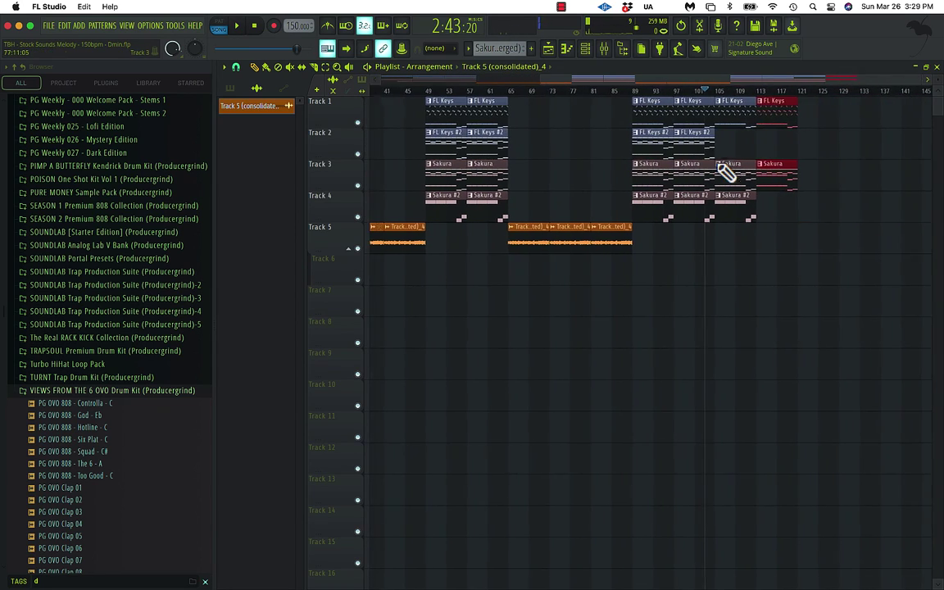
{"action": "left_click", "coordinate": [786, 91]}
{"action": "scroll", "coordinate": [790, 105], "scroll_direction": "left", "scroll_amount": 5}
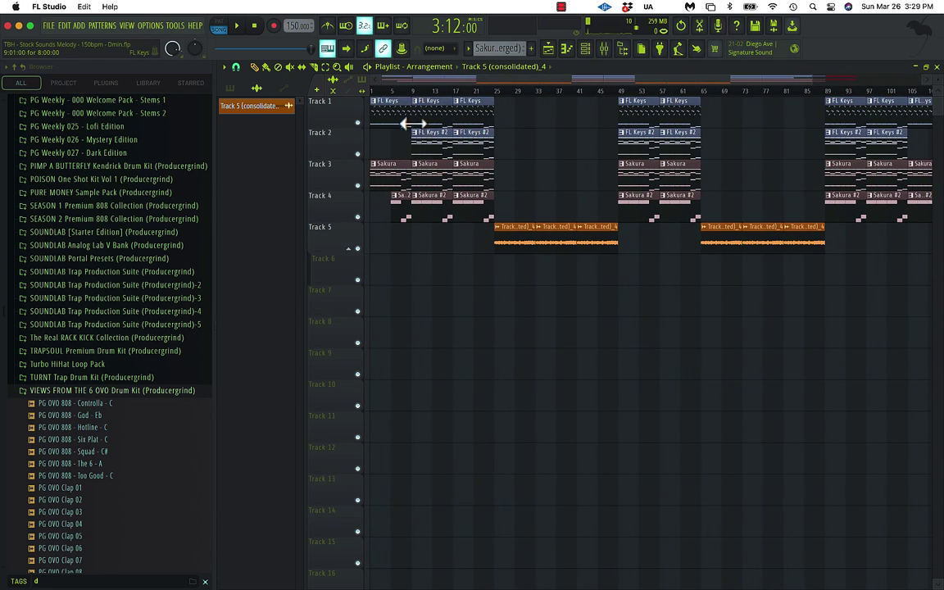
{"action": "scroll", "coordinate": [650, 162], "scroll_direction": "right", "scroll_amount": 2}
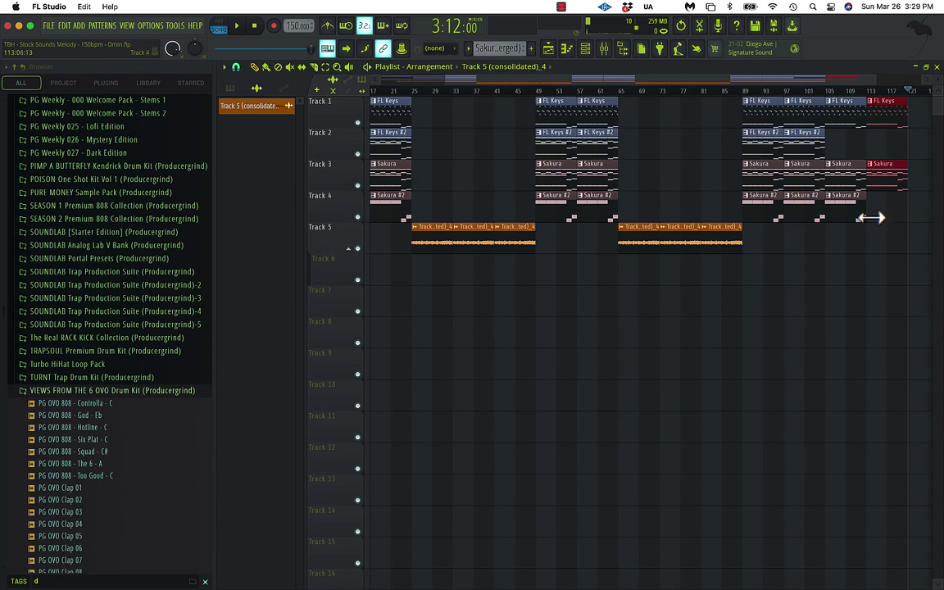
Step: Return to bar 1 and play the full arrangement from the beginning
{"action": "scroll", "coordinate": [881, 228], "scroll_direction": "left", "scroll_amount": 2}
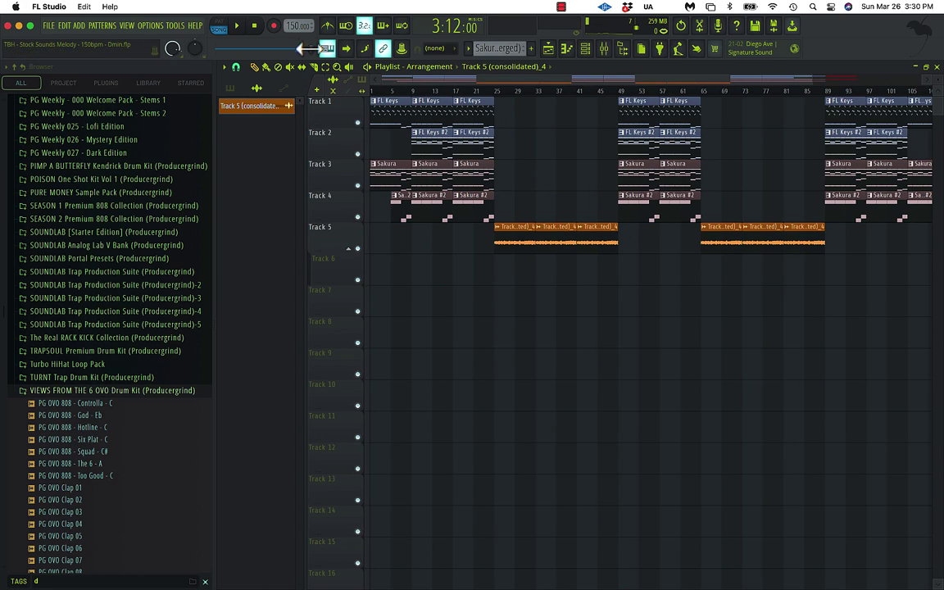
{"action": "left_click", "coordinate": [255, 25]}
{"action": "left_click", "coordinate": [237, 25]}
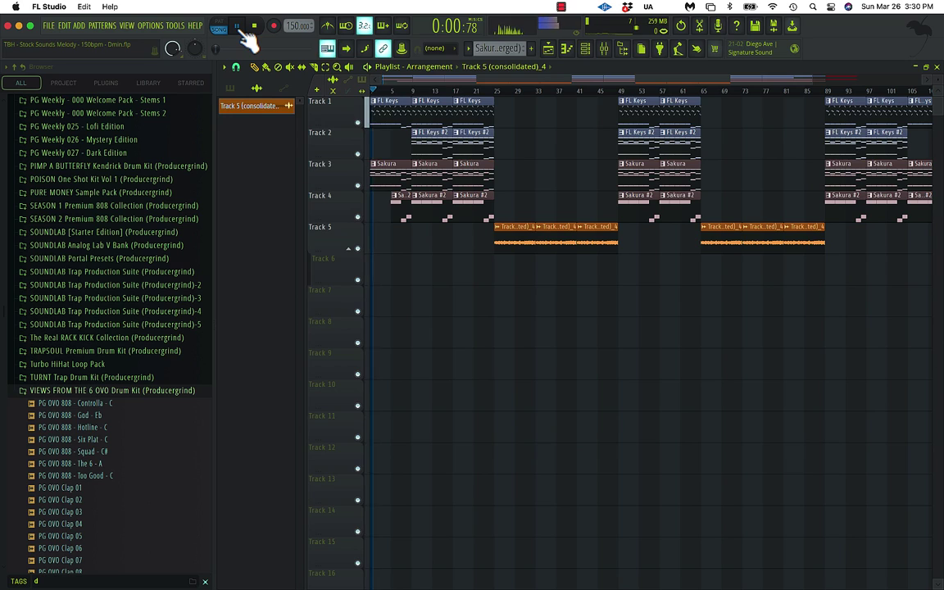